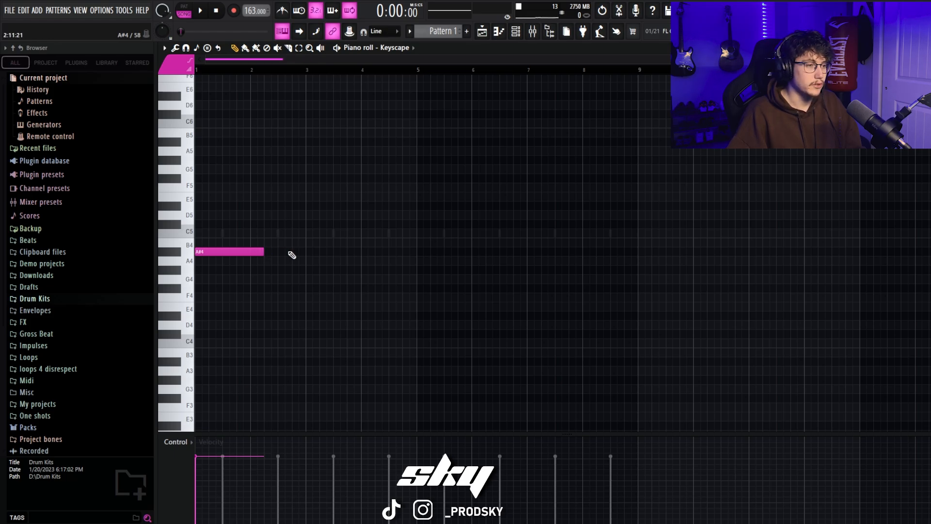
# Step: Draw a low line of G#4, F#4, D#4 and E4 notes across bars 1 to 4 of the Keyscape piano roll
pyautogui.scroll(2, 281, 267)
pyautogui.scroll(-1, 238, 310)
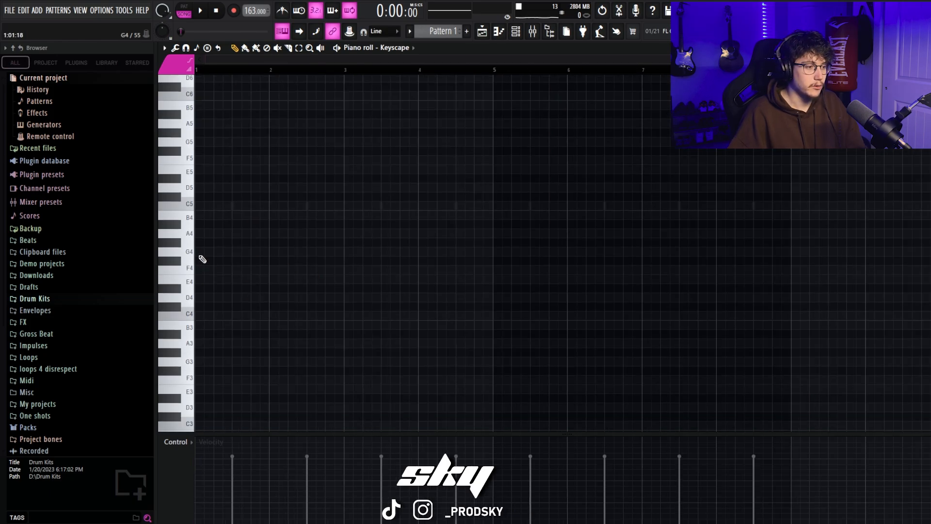
pyautogui.moveTo(201, 233); pyautogui.dragTo(201, 241)
pyautogui.rightClick(236, 242)
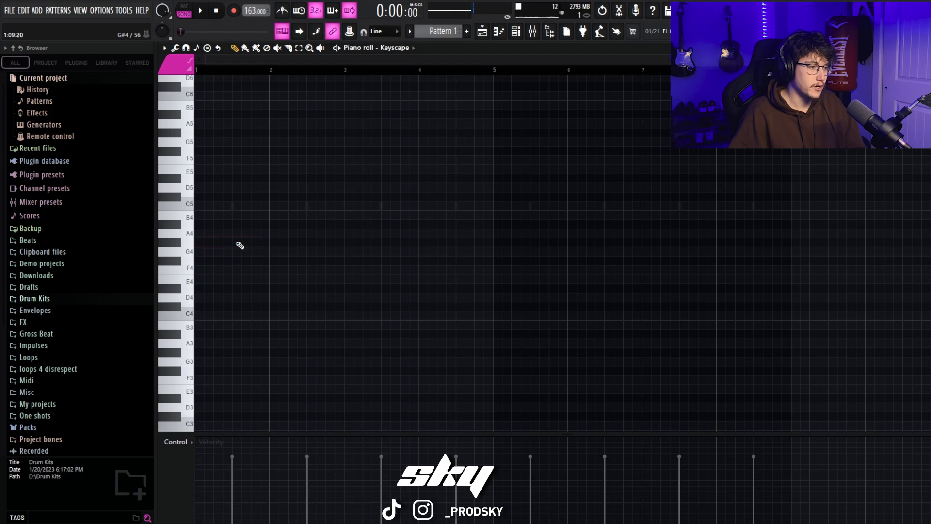
pyautogui.click(237, 243)
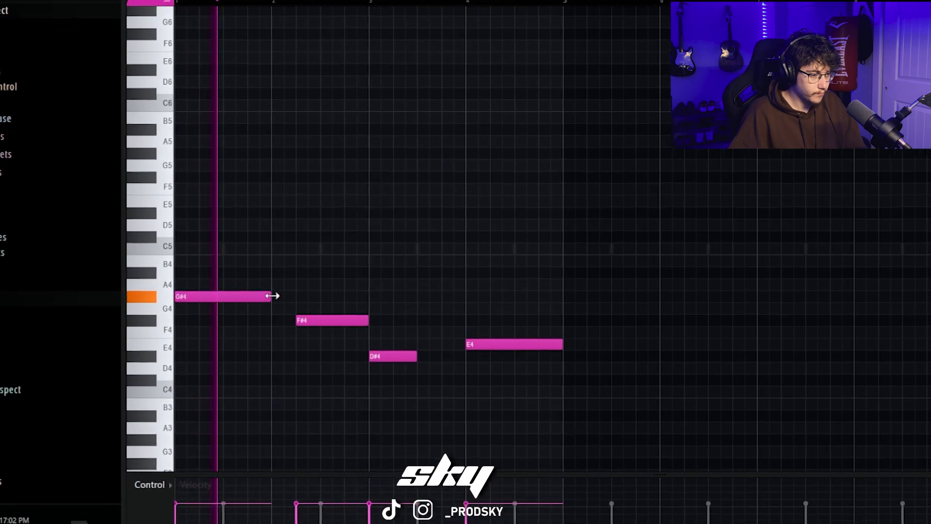
# Step: Lengthen the G#4 and D#4 notes to reach the notes that follow them, and play the line back
pyautogui.moveTo(271, 296); pyautogui.dragTo(297, 296)
pyautogui.moveTo(416, 356); pyautogui.dragTo(466, 356)
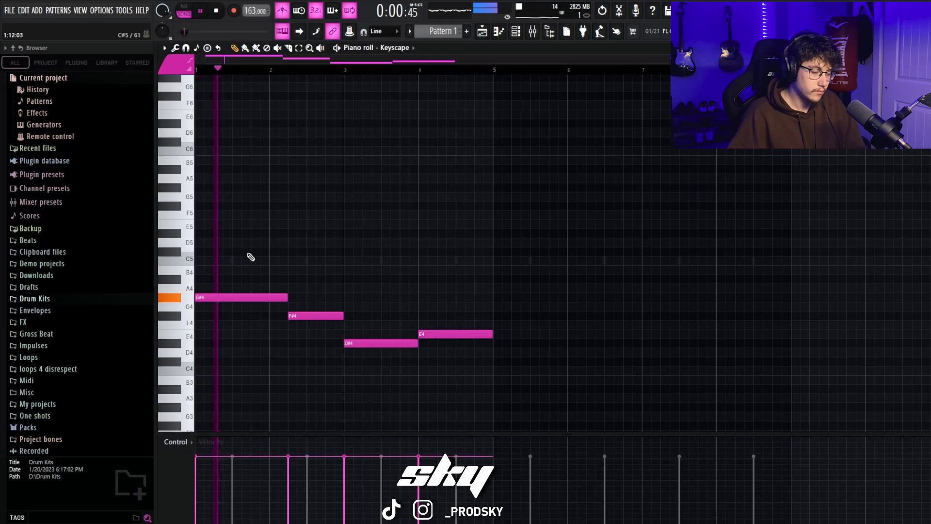
pyautogui.scroll(-1, 378, 267)
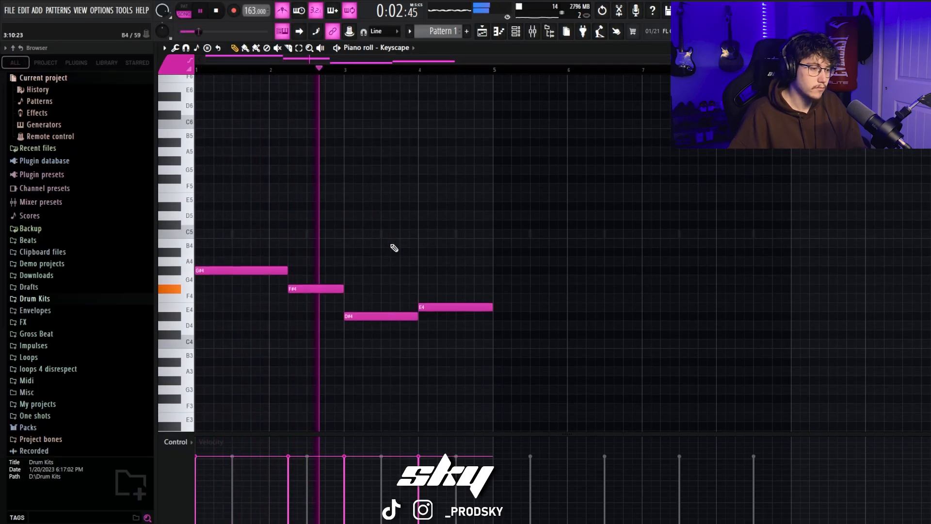
pyautogui.press('space')
# Step: Add D#5 on beat 2 and F#5 on beat 3 of bar 1, both ending together with the G#4 note
pyautogui.click(216, 242)
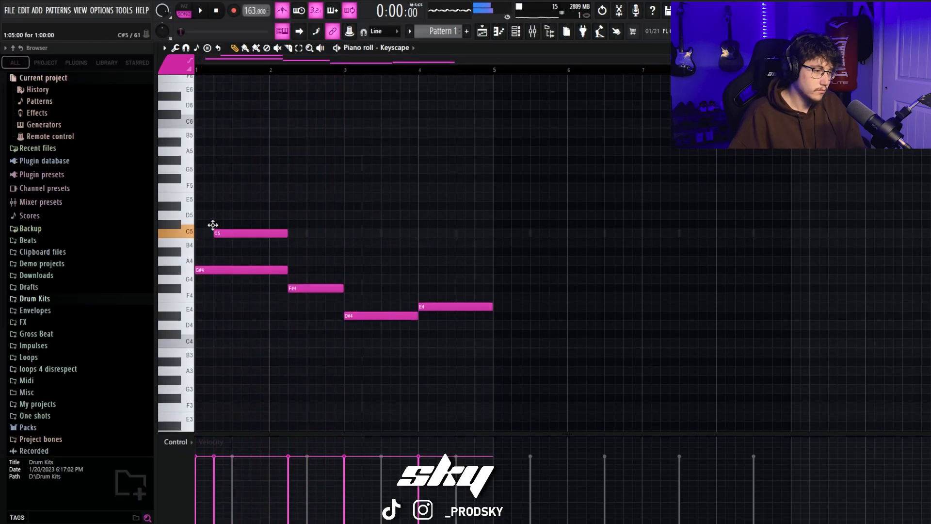
pyautogui.moveTo(213, 225); pyautogui.dragTo(214, 221)
pyautogui.scroll(1, 228, 242)
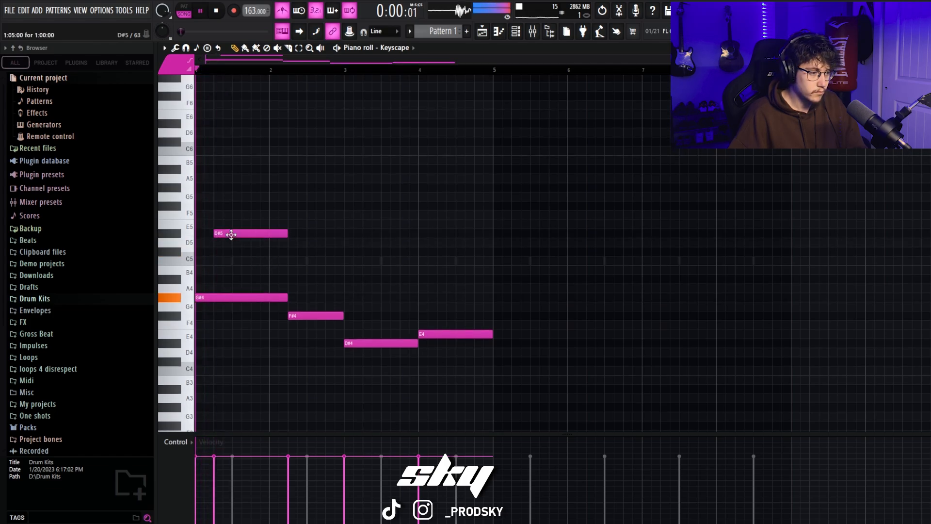
pyautogui.scroll(2, 254, 216)
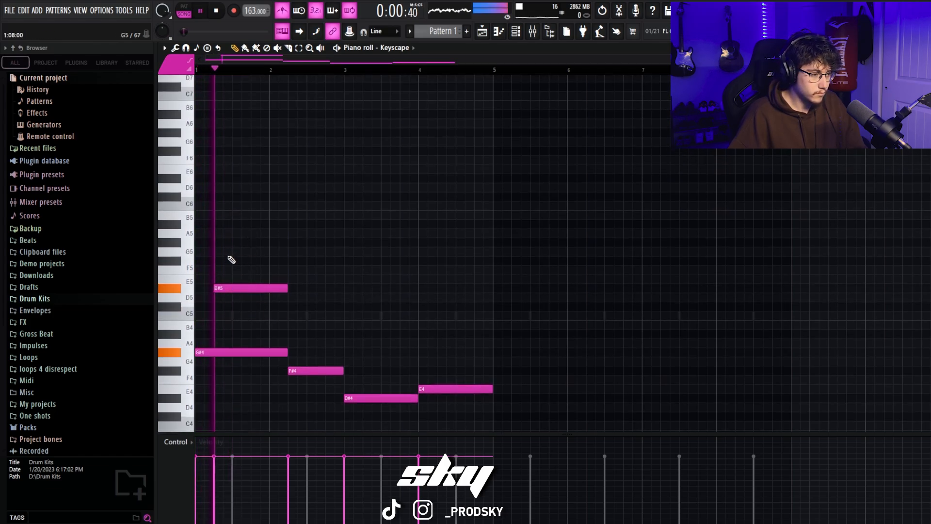
pyautogui.click(233, 260)
pyautogui.moveTo(301, 260); pyautogui.dragTo(287, 262)
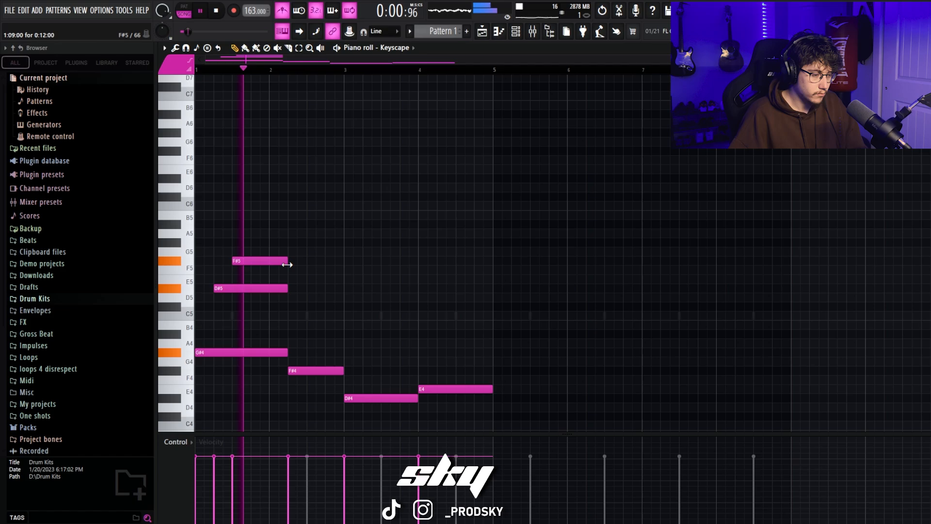
pyautogui.press('space')
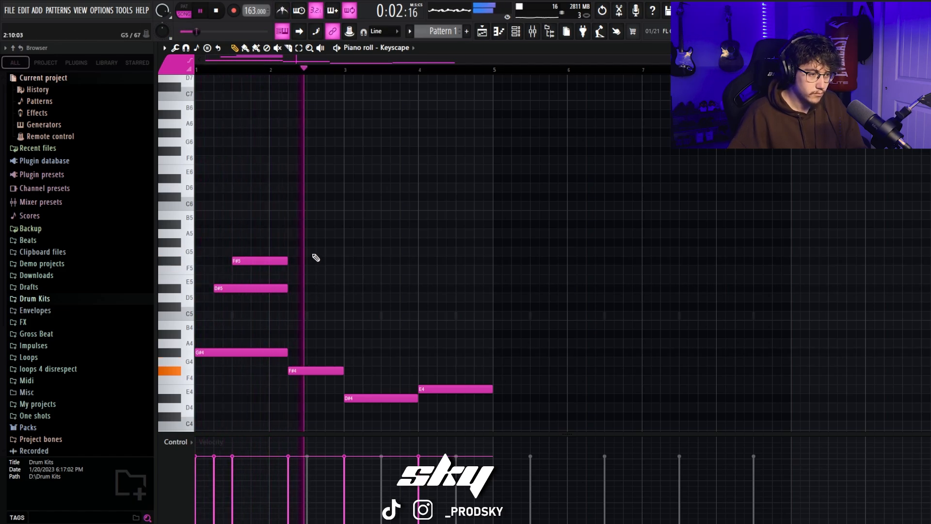
# Step: Add G#5 on beat 3 and A#5 on beat 4 of bar 2, both ending at bar 3
pyautogui.click(316, 242)
pyautogui.press('space')
pyautogui.press('space')
pyautogui.moveTo(353, 242); pyautogui.dragTo(344, 242)
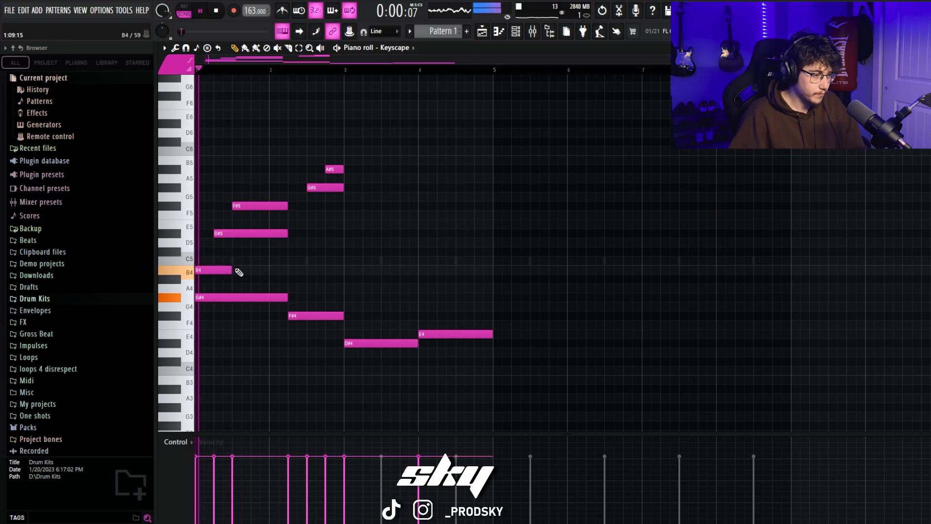
# Step: Lengthen the B4 note in bar 1 to match the G#4 note and raise it one octave to B5
pyautogui.moveTo(237, 270); pyautogui.dragTo(286, 271)
pyautogui.hotkey('ctrl', 'Up')
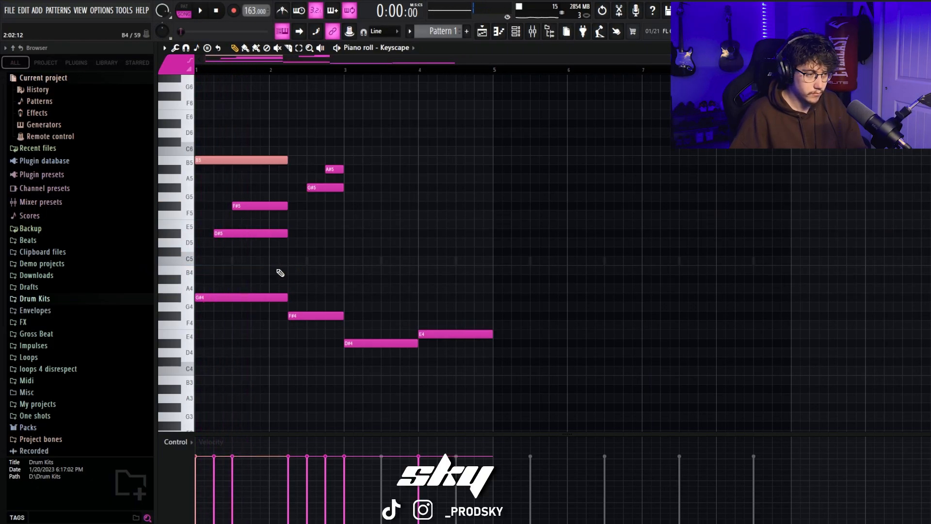
pyautogui.press('space')
# Step: Place a D#6 note above the F#4 note, trim it to end at bar 3, and play the melody back
pyautogui.scroll(3, 276, 184)
pyautogui.click(310, 160)
pyautogui.rightClick(310, 160)
pyautogui.click(300, 215)
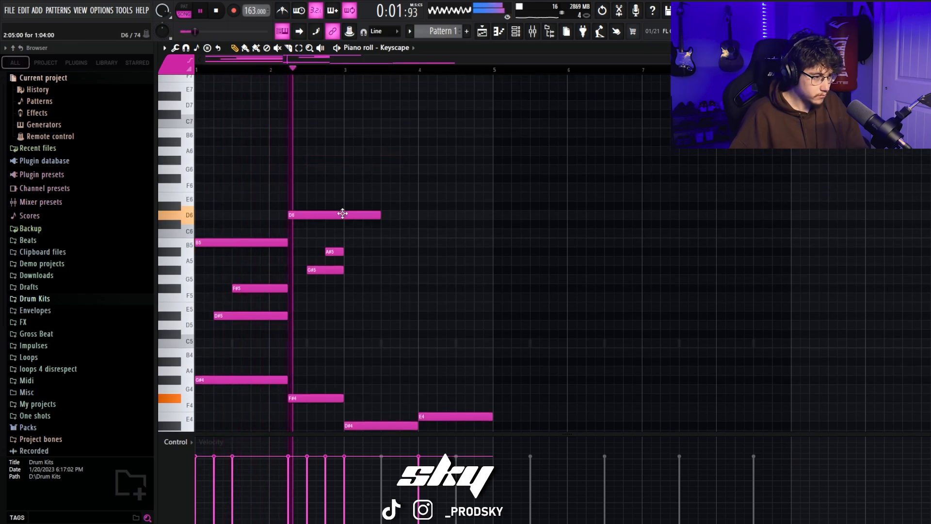
pyautogui.press('space')
pyautogui.press('space')
pyautogui.moveTo(361, 215); pyautogui.dragTo(344, 205)
pyautogui.press('space')
pyautogui.press('space')
pyautogui.scroll(-2, 395, 301)
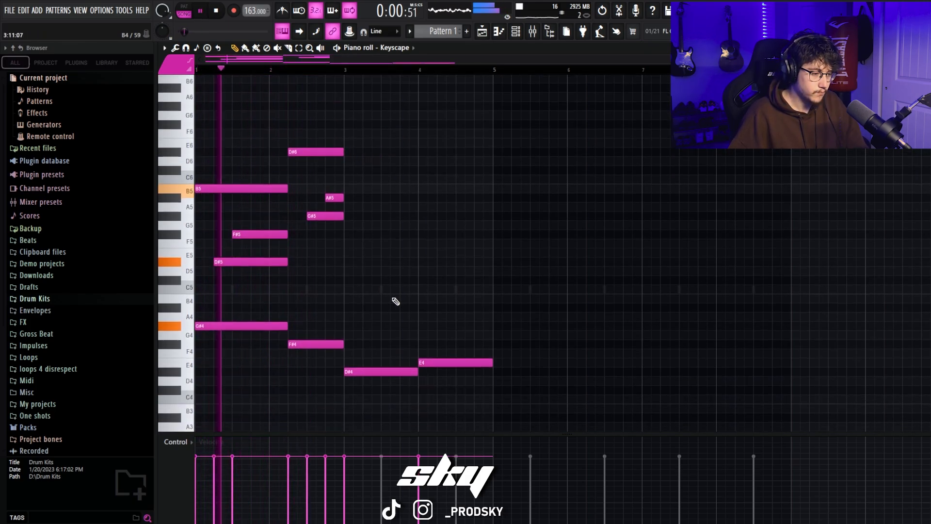
pyautogui.scroll(2, 356, 232)
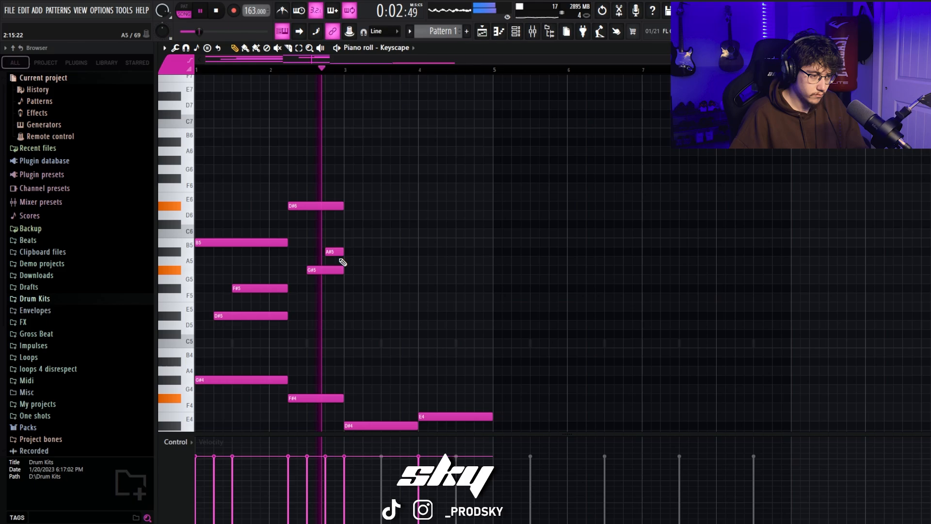
pyautogui.press('space')
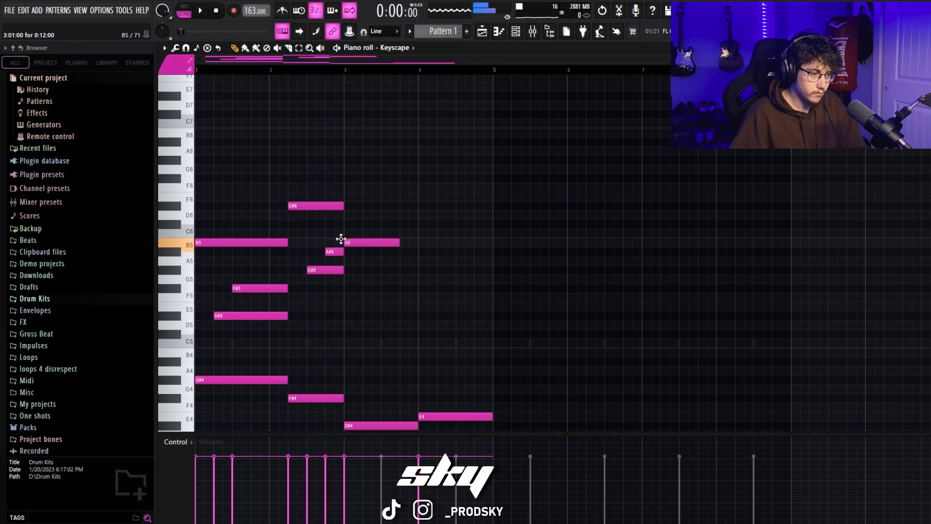
# Step: Add top notes B5 at bar 3, D#6 at bar 4 and F#6 on beat 3 of bar 4
pyautogui.moveTo(417, 200); pyautogui.dragTo(414, 211)
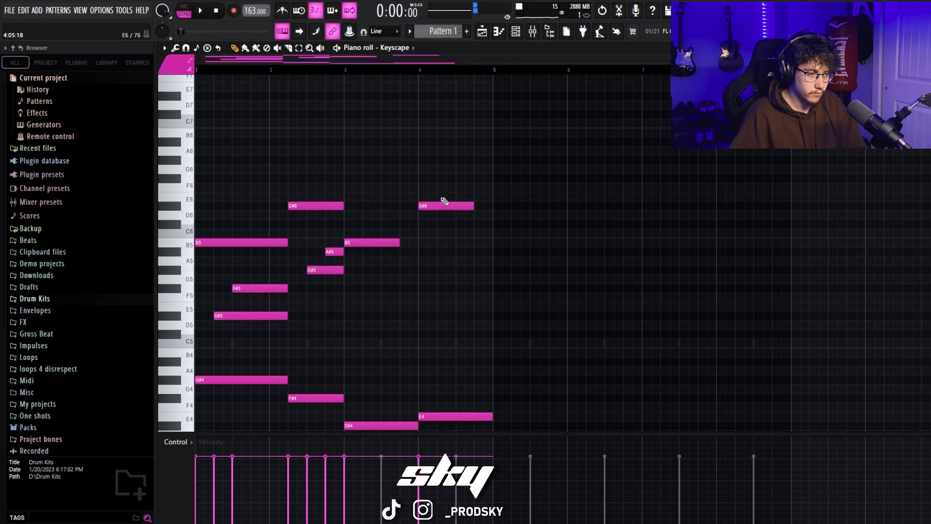
pyautogui.click(458, 178)
pyautogui.press('space')
pyautogui.moveTo(371, 328); pyautogui.dragTo(230, 250)
pyautogui.click(413, 260)
pyautogui.rightClick(424, 261)
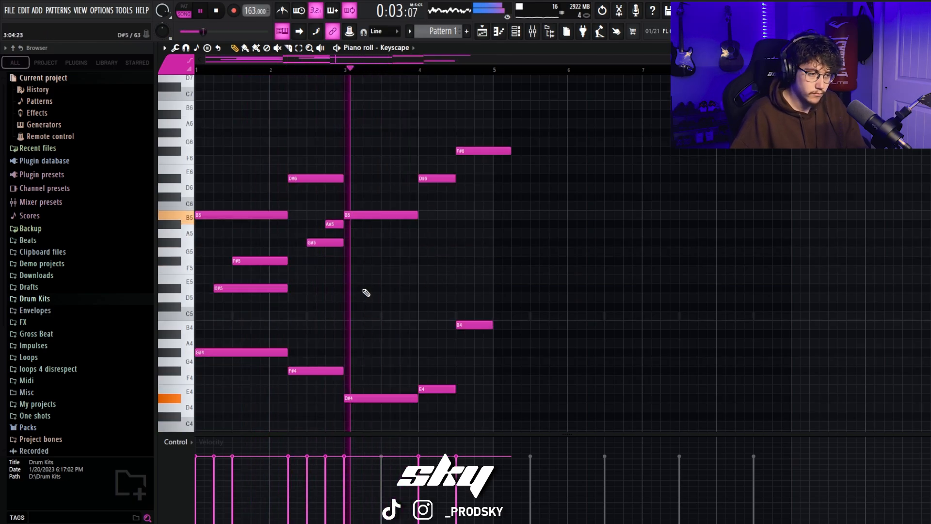
# Step: Add D#5 on beat 2 and F#5 on beat 3 of bar 3, trimming both to end at bar 4
pyautogui.click(365, 289)
pyautogui.click(381, 261)
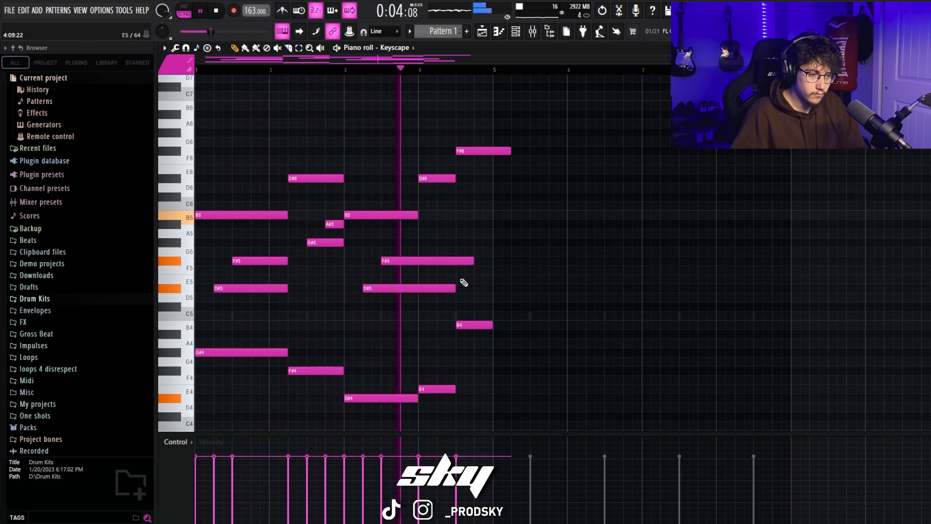
pyautogui.moveTo(455, 288); pyautogui.dragTo(418, 289)
pyautogui.moveTo(473, 261); pyautogui.dragTo(418, 262)
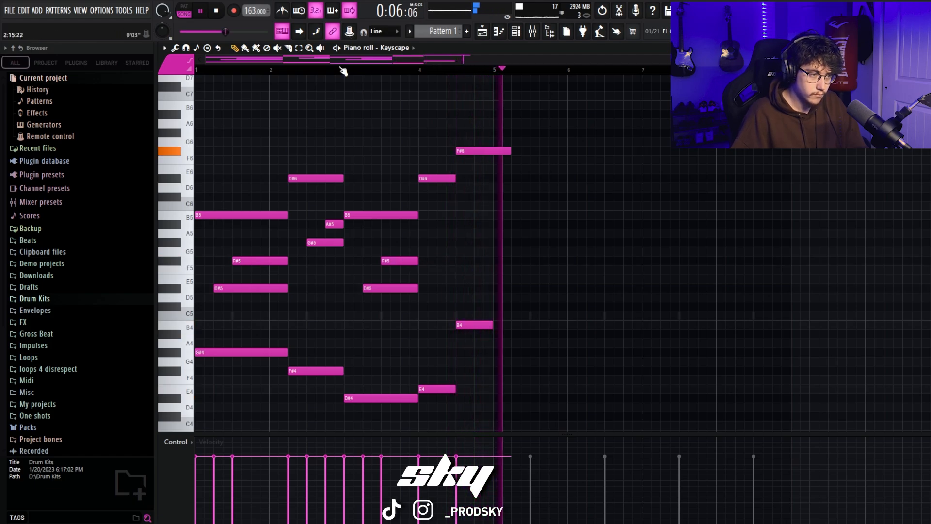
# Step: Set playback to start at bar 3 and shift all the bar 4 notes one beat later
pyautogui.click(343, 71)
pyautogui.press('space')
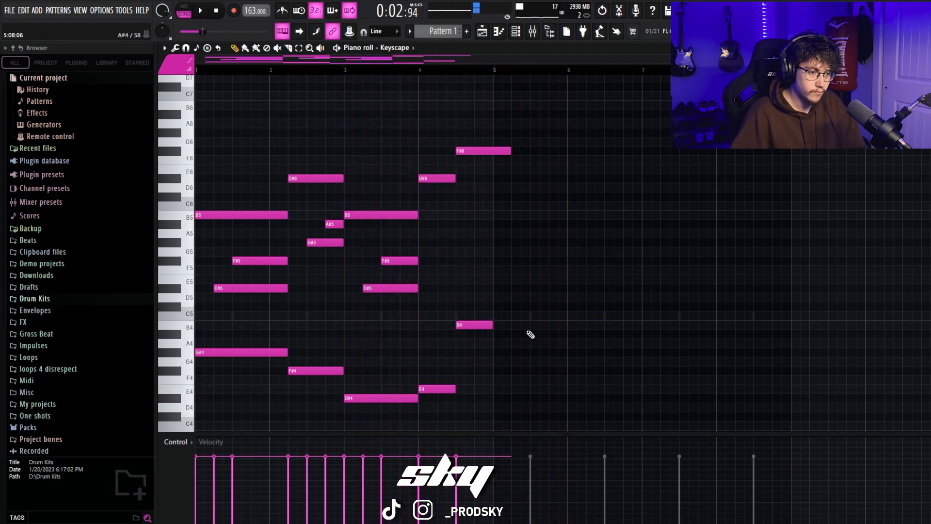
pyautogui.moveTo(530, 412); pyautogui.dragTo(438, 137)
pyautogui.press('space')
pyautogui.moveTo(438, 180); pyautogui.dragTo(456, 180)
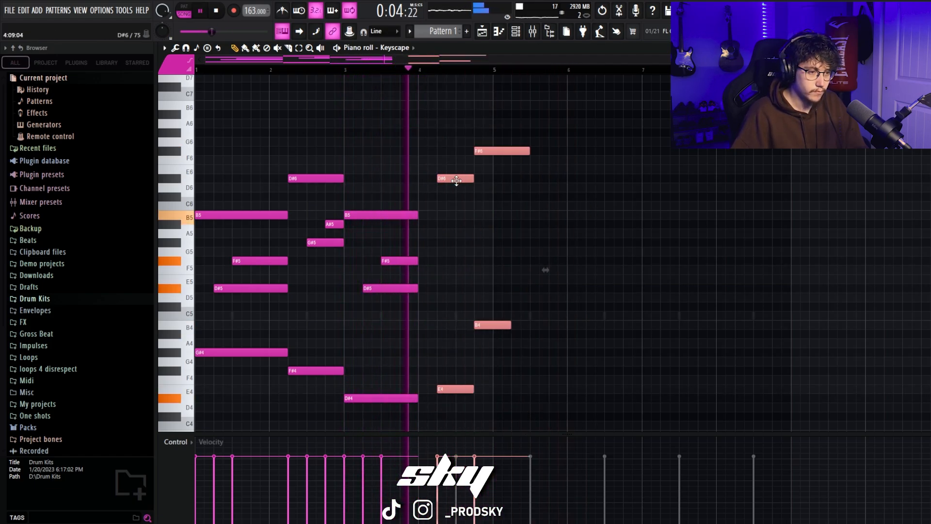
pyautogui.click(500, 180)
pyautogui.rightClick(500, 180)
# Step: Move the F#6 and B4 notes half a beat earlier and trim F#6 to end at bar 5
pyautogui.press('space')
pyautogui.moveTo(493, 151); pyautogui.dragTo(485, 148)
pyautogui.press('space')
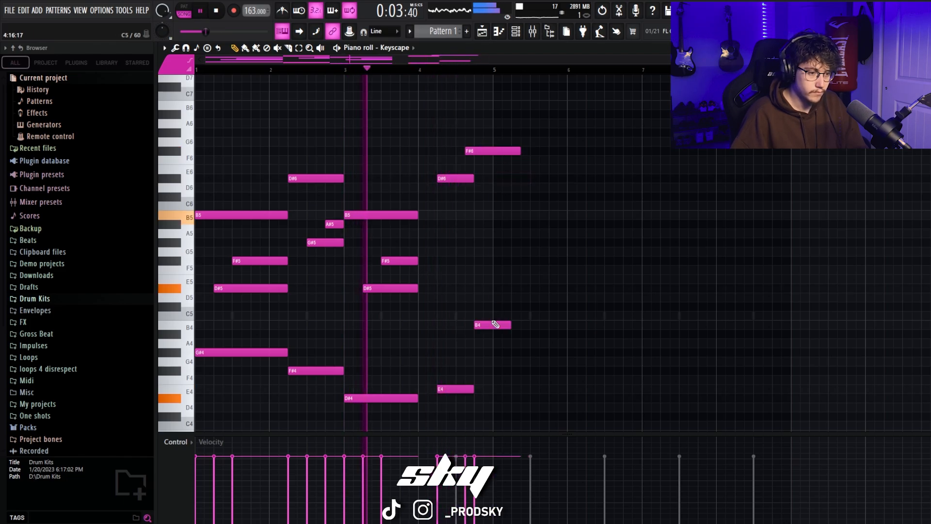
pyautogui.moveTo(496, 324); pyautogui.dragTo(477, 318)
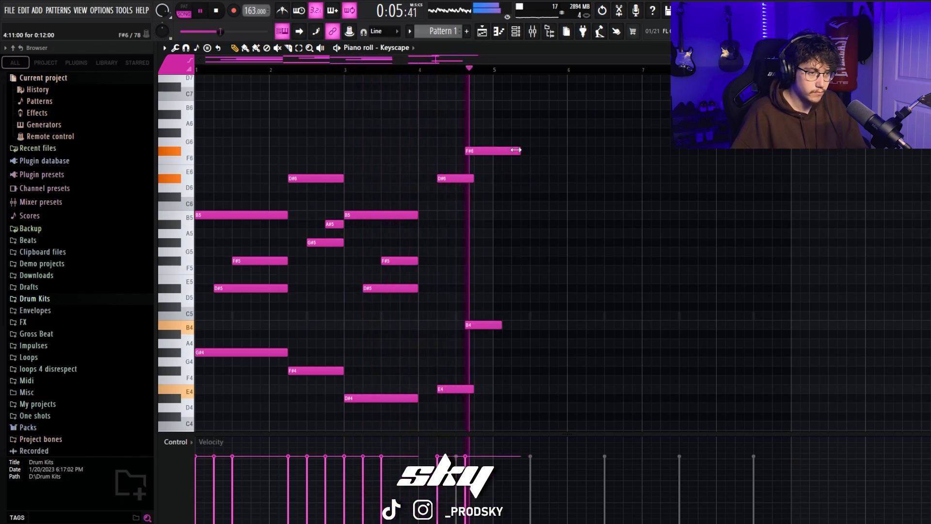
pyautogui.moveTo(519, 151); pyautogui.dragTo(491, 151)
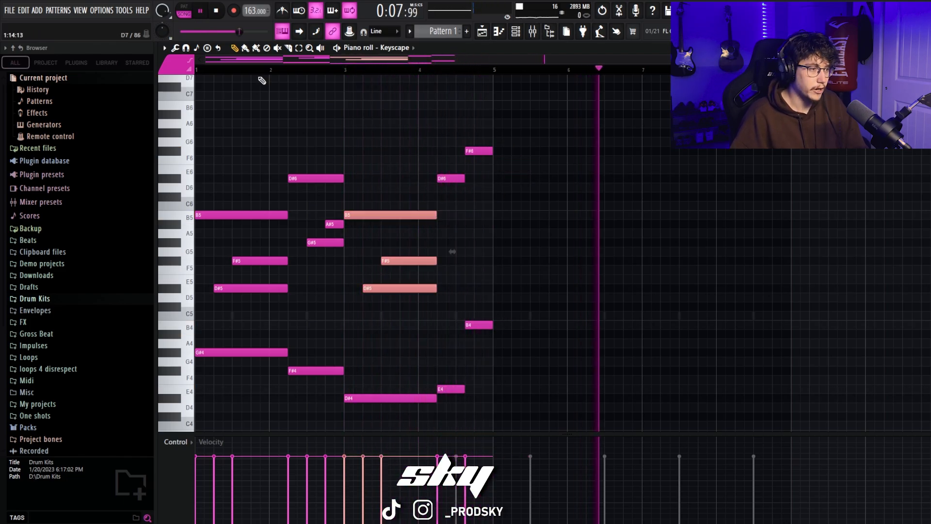
# Step: Extend the bar 3 notes B5, F#5, D#5 and D#4 by one beat to meet the bar 4 notes, and play the loop back
pyautogui.press('space')
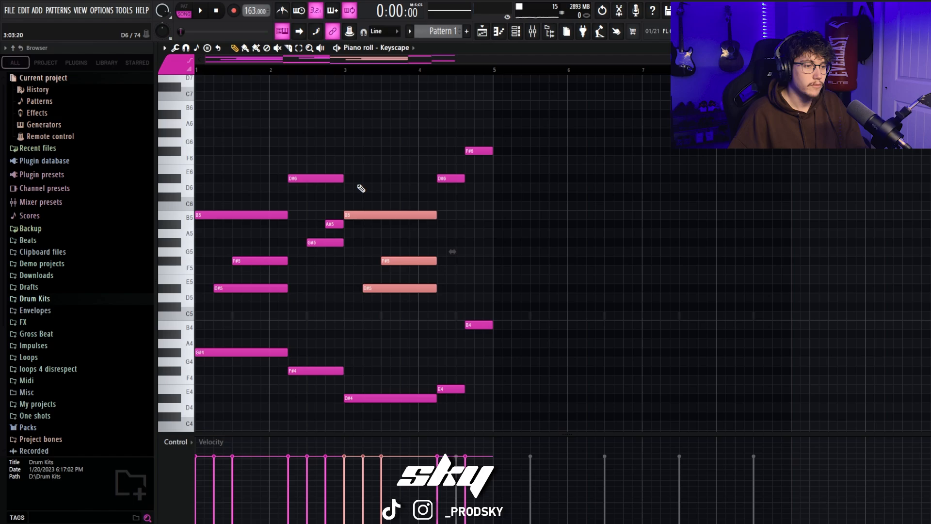
pyautogui.click(326, 124)
pyautogui.rightClick(327, 124)
pyautogui.scroll(-2, 378, 204)
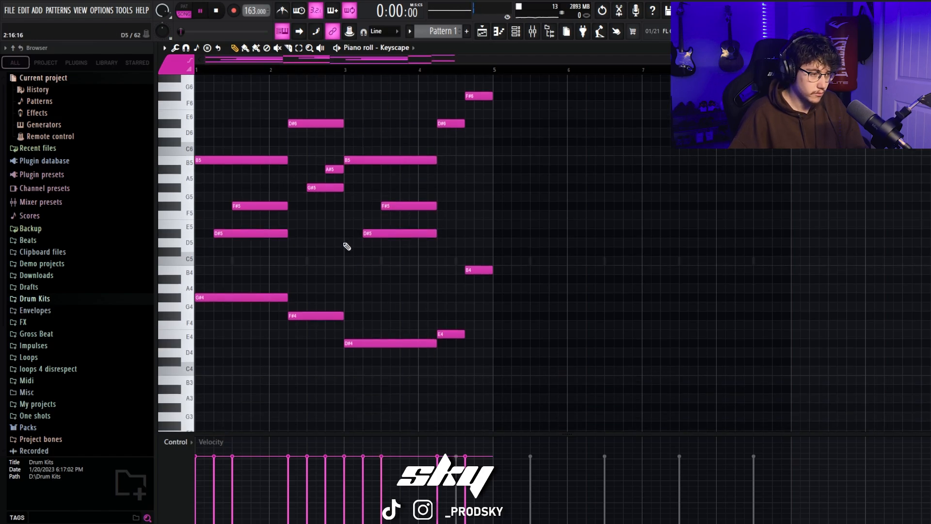
pyautogui.press('space')
pyautogui.scroll(2, 354, 272)
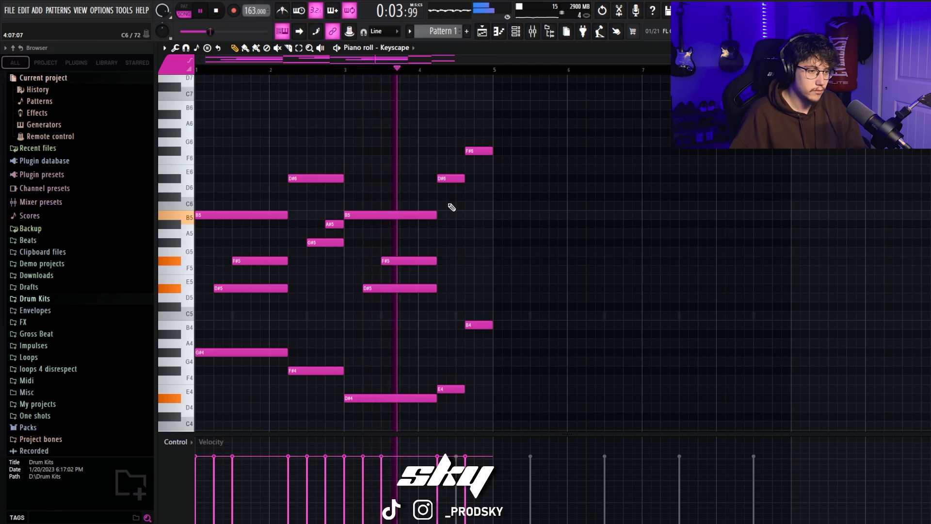
# Step: Duplicate the whole four-bar melody into bars 5 to 8 and play it back
pyautogui.keyDown('ctrl'); pyautogui.moveTo(609, 410); pyautogui.dragTo(243, 133); pyautogui.keyUp('ctrl')
pyautogui.hotkey('ctrl', 'b')
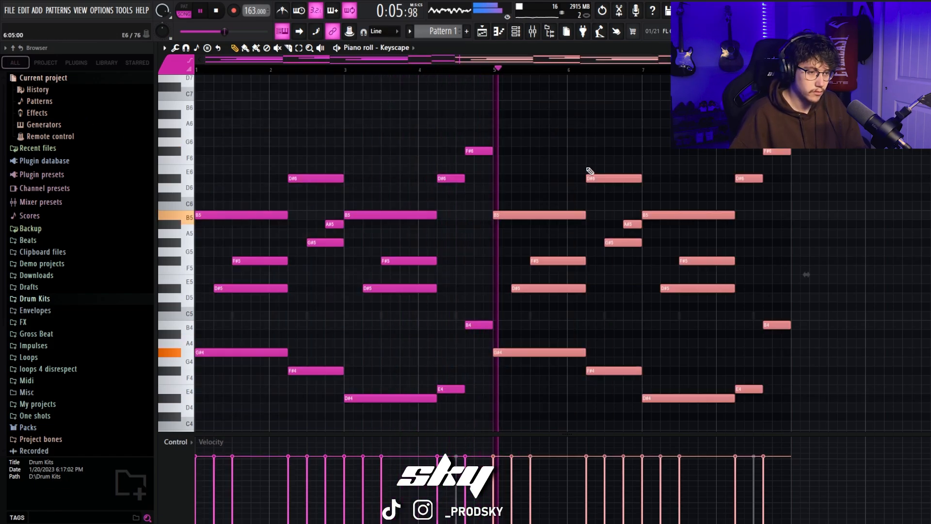
pyautogui.click(626, 142)
pyautogui.rightClick(633, 146)
pyautogui.scroll(-1, 679, 221)
pyautogui.scroll(3, 693, 234)
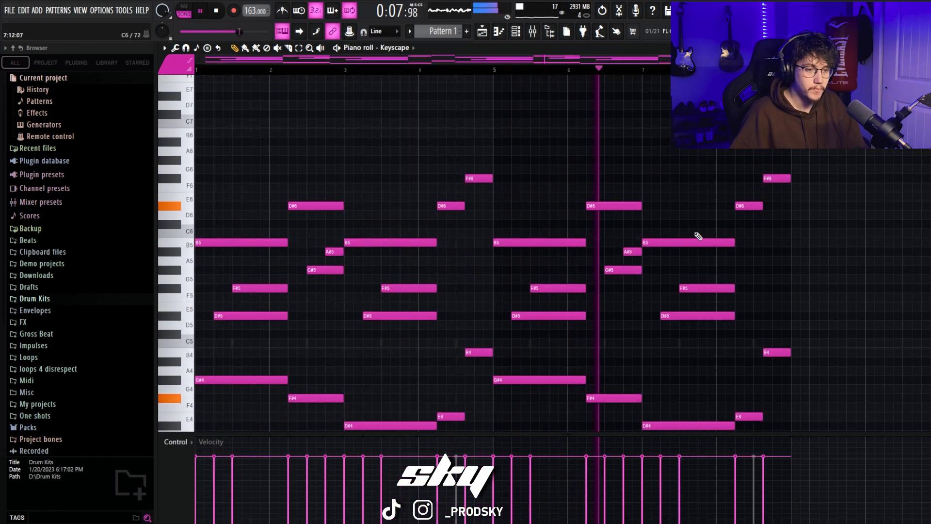
pyautogui.scroll(-2, 718, 245)
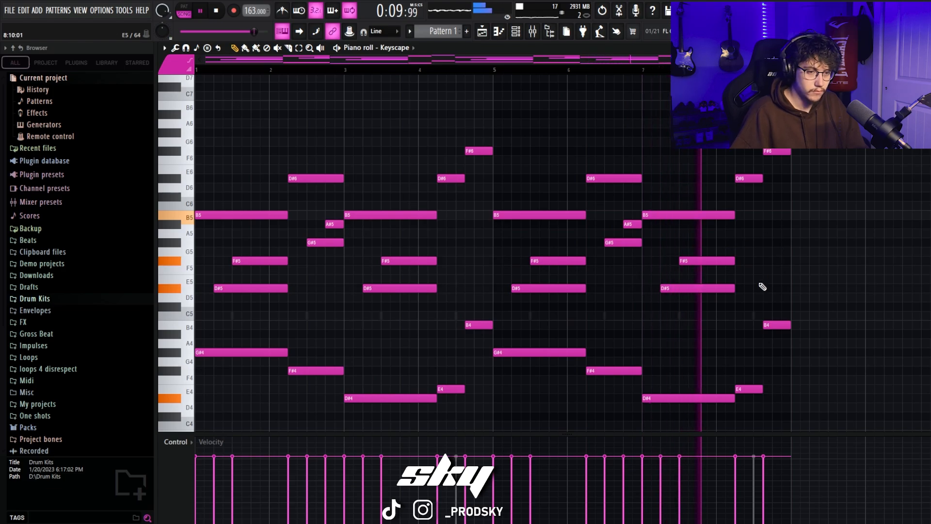
pyautogui.press('space')
# Step: Duplicate the low G#4, F#4, D#4 and E4 line of both halves one octave lower
pyautogui.scroll(-3, 437, 325)
pyautogui.keyDown('ctrl'); pyautogui.moveTo(835, 315); pyautogui.dragTo(152, 245); pyautogui.keyUp('ctrl')
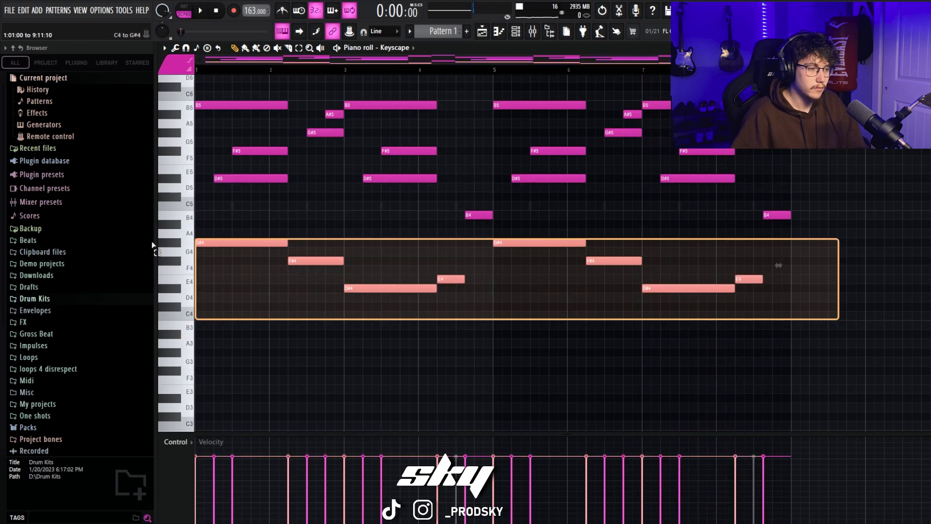
pyautogui.hotkey('ctrl', 'b')
pyautogui.moveTo(382, 243); pyautogui.dragTo(2, 333)
pyautogui.moveTo(235, 335); pyautogui.dragTo(230, 357)
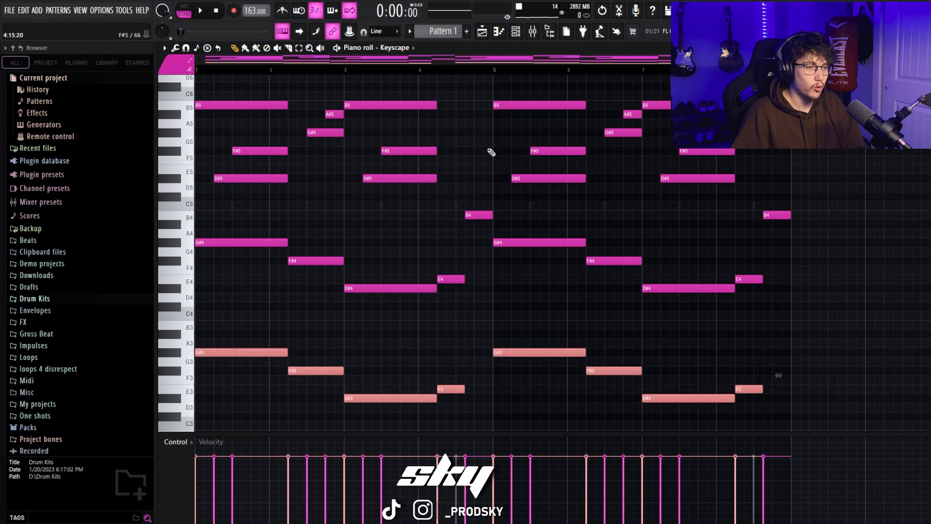
# Step: Check the mixer, return to the piano roll and play the melody with its lower octave
pyautogui.click(535, 33)
pyautogui.click(499, 32)
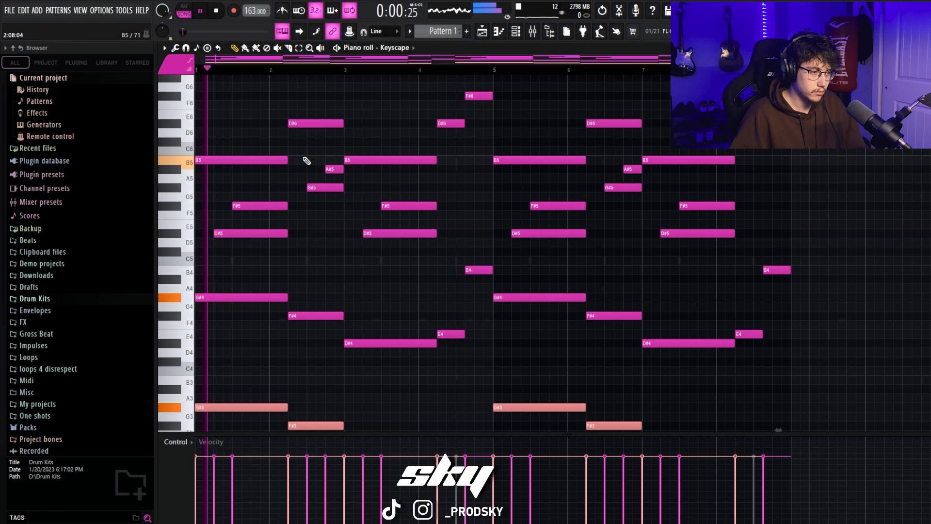
pyautogui.scroll(4, 314, 165)
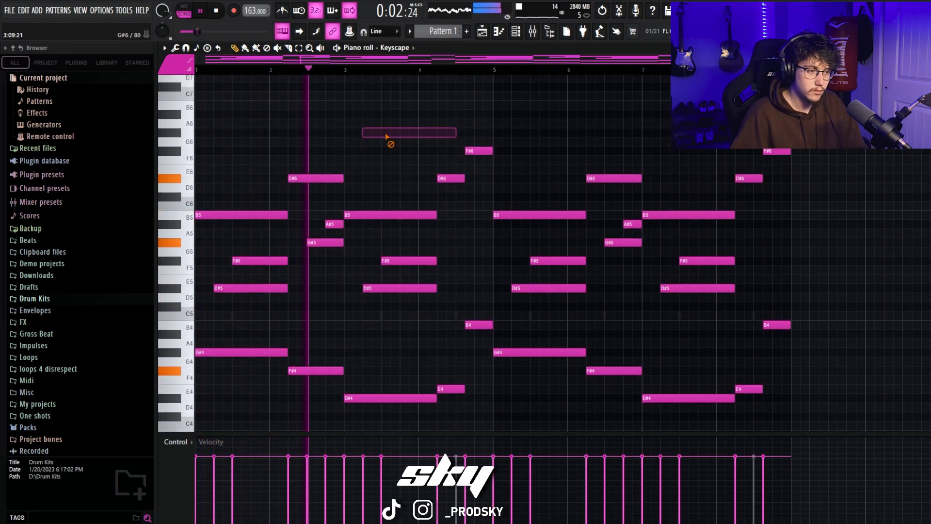
pyautogui.scroll(-5, 536, 183)
pyautogui.scroll(7, 328, 192)
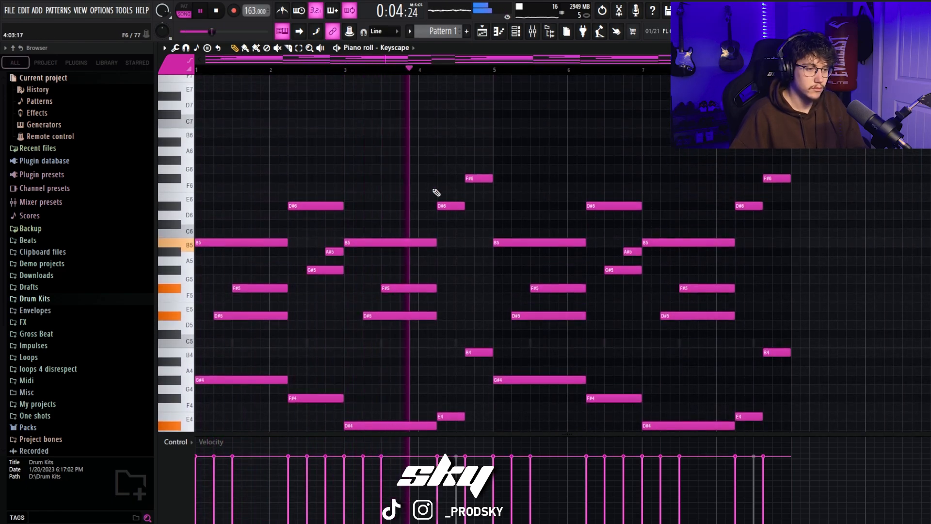
# Step: Add B3 notes one octave below the closing B4 notes of bars 4 and 8
pyautogui.scroll(-10, 522, 181)
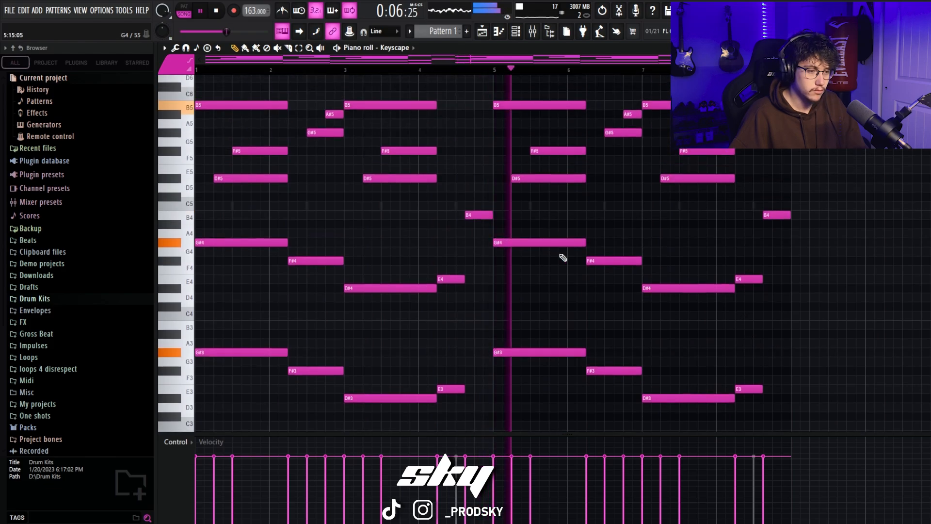
pyautogui.scroll(-6, 562, 258)
pyautogui.press('space')
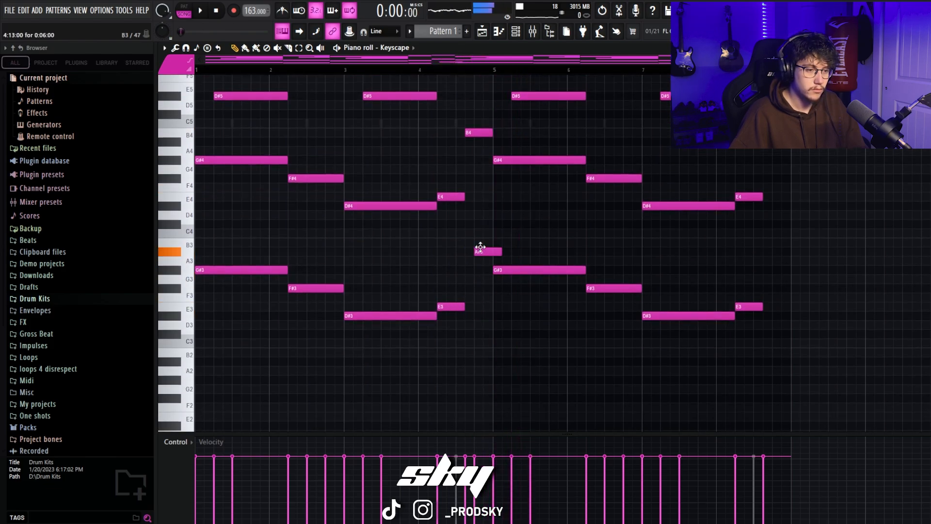
pyautogui.scroll(11, 765, 251)
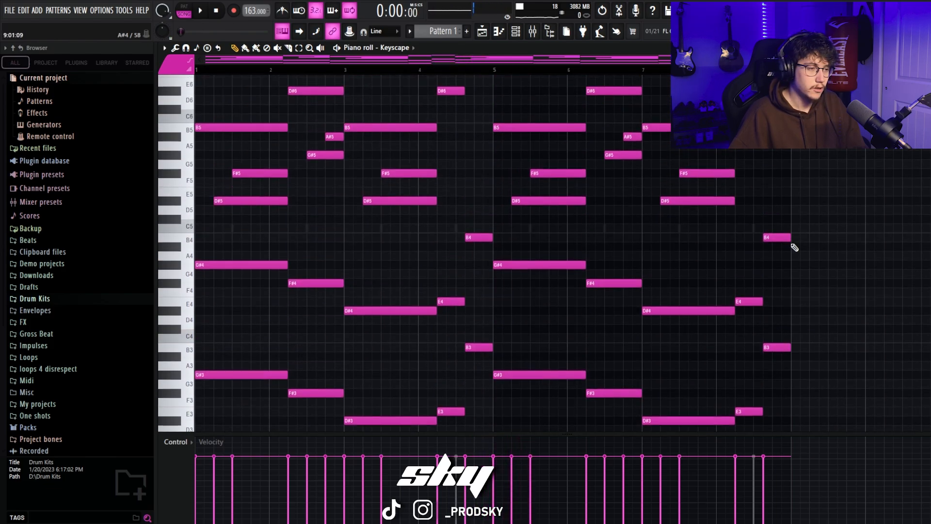
# Step: Play back the melody from the start with the low B3 notes included
pyautogui.scroll(-1, 229, 262)
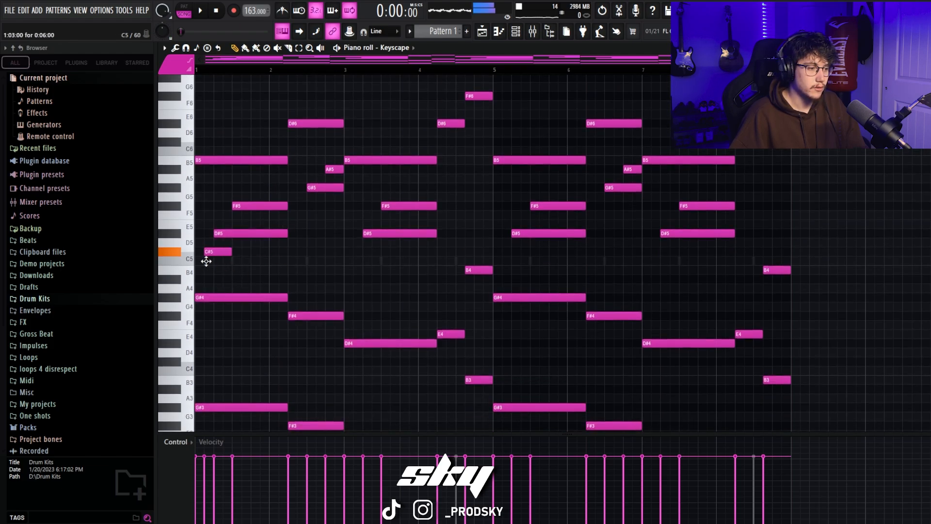
pyautogui.scroll(2, 204, 258)
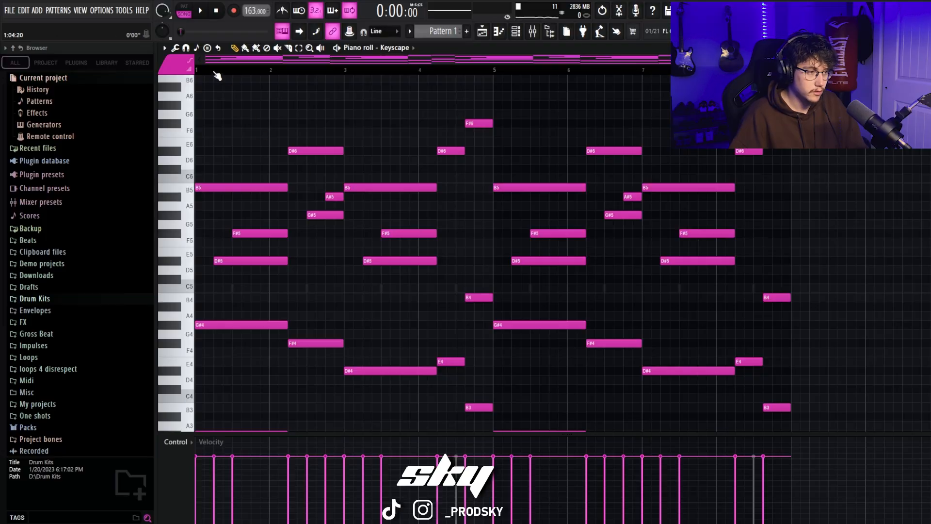
pyautogui.press('space')
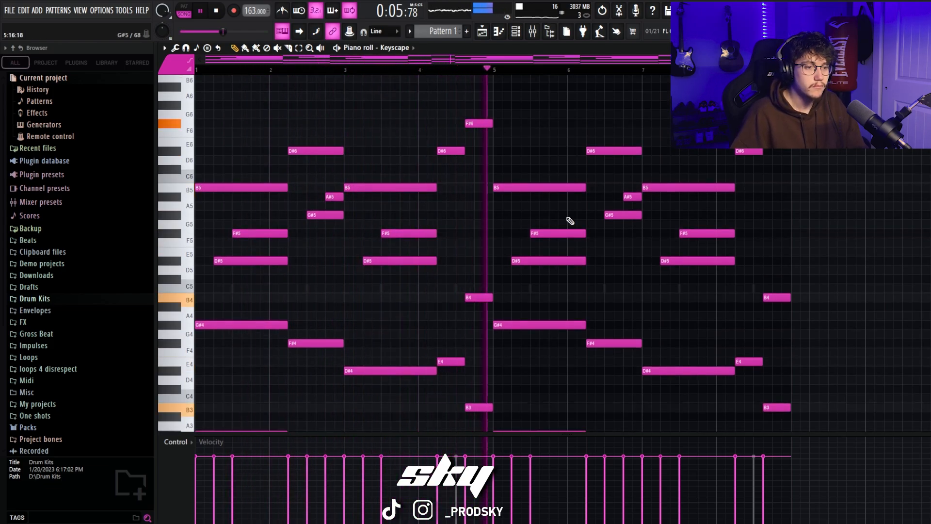
pyautogui.scroll(2, 570, 218)
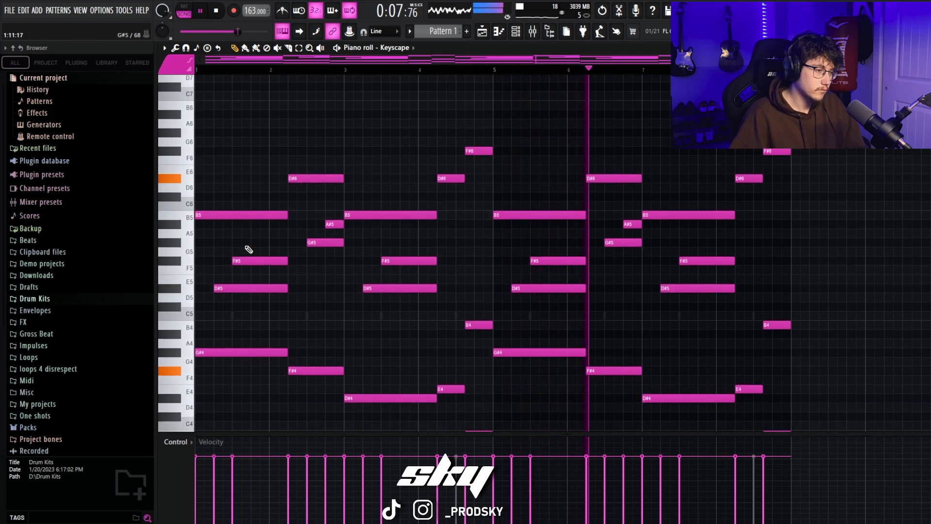
pyautogui.scroll(-2, 237, 304)
pyautogui.press('space')
# Step: Add a B4 from bar 1 up to the F#4 change in bar 2, and an A#4 from there to bar 3
pyautogui.click(224, 289)
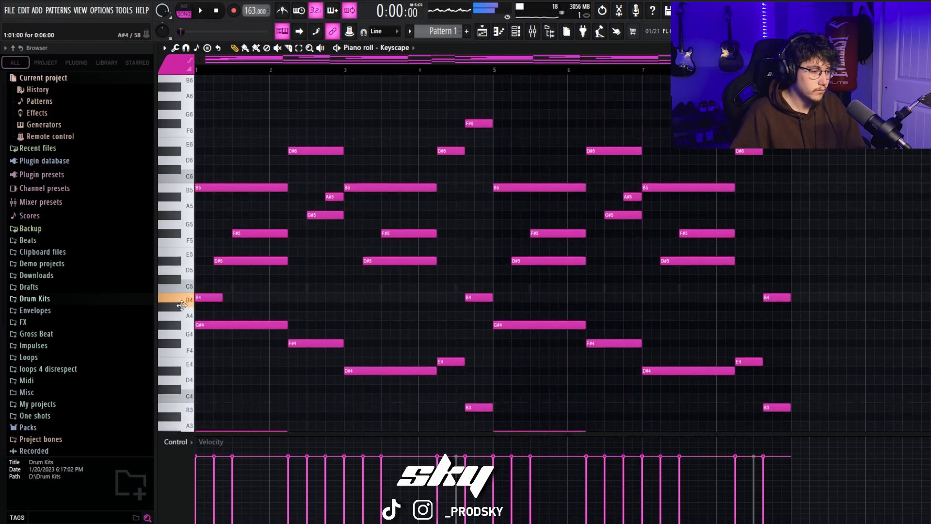
pyautogui.press('space')
pyautogui.moveTo(223, 298); pyautogui.dragTo(289, 298)
pyautogui.click(298, 306)
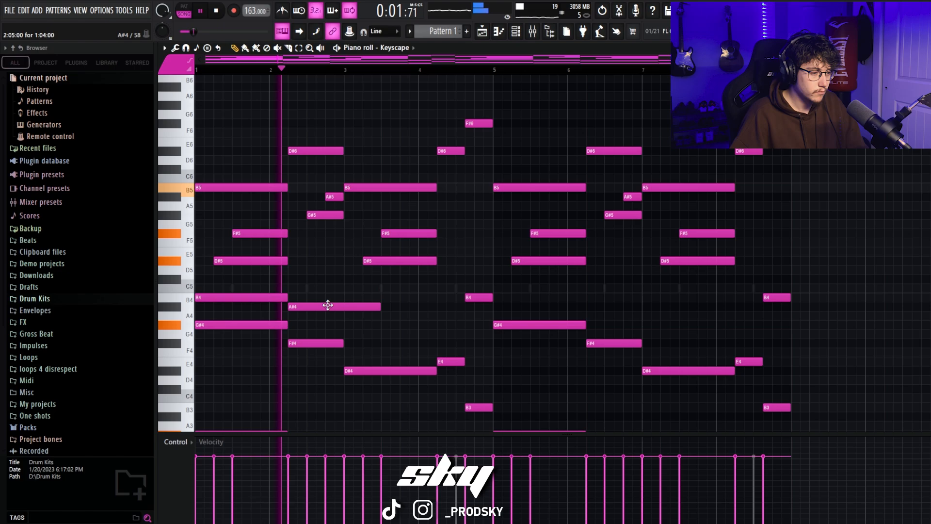
pyautogui.moveTo(380, 306); pyautogui.dragTo(344, 307)
# Step: Add an F#4 above the bar 3 D#4, matching its length, and play the passage
pyautogui.click(351, 334)
pyautogui.press('space')
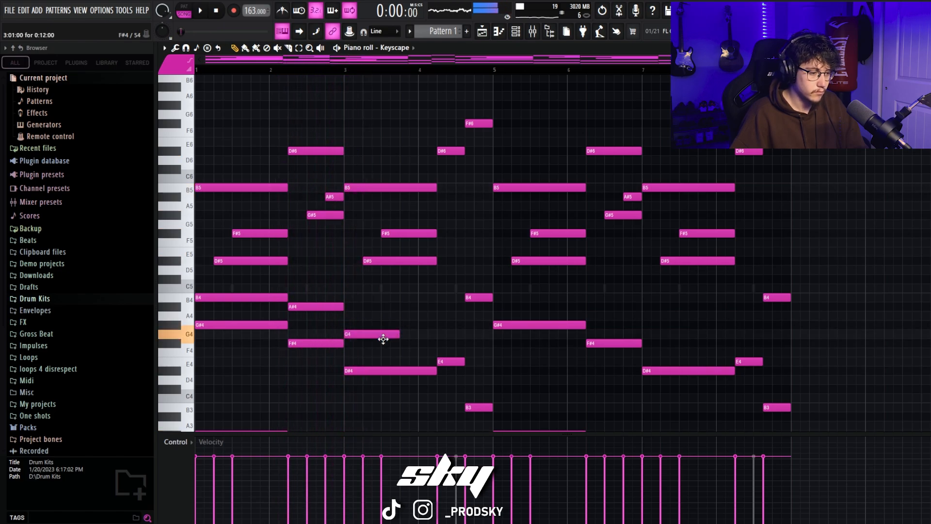
pyautogui.press('space')
pyautogui.moveTo(384, 339); pyautogui.dragTo(437, 343)
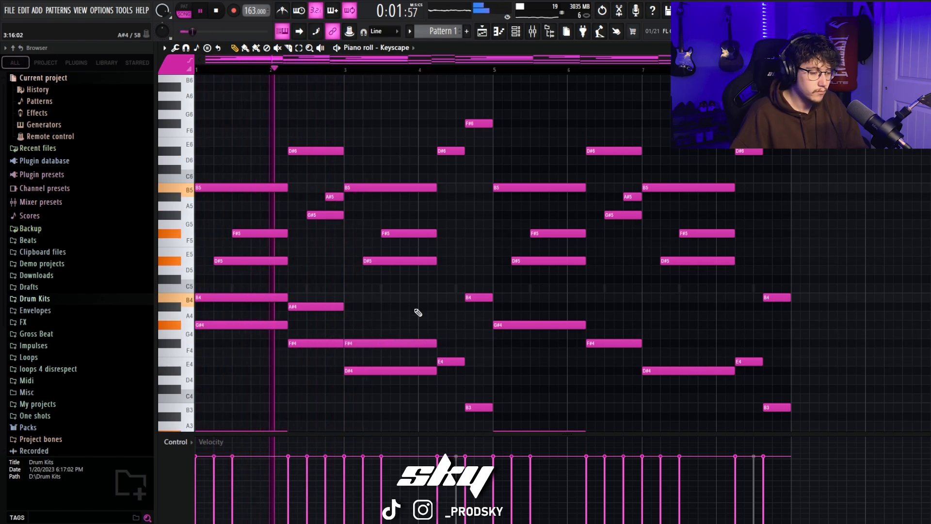
pyautogui.scroll(-1, 403, 296)
pyautogui.press('space')
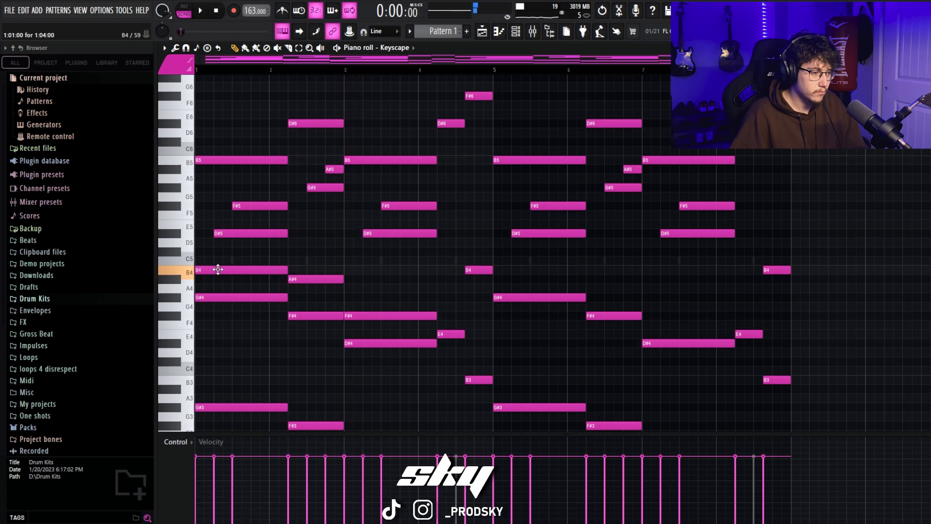
# Step: Start the B4 in bar 1 and the F#4 in bar 3 one beat later, ending them with their chords
pyautogui.press('space')
pyautogui.moveTo(218, 270); pyautogui.dragTo(293, 270)
pyautogui.press('space')
pyautogui.press('space')
pyautogui.press('space')
pyautogui.press('space')
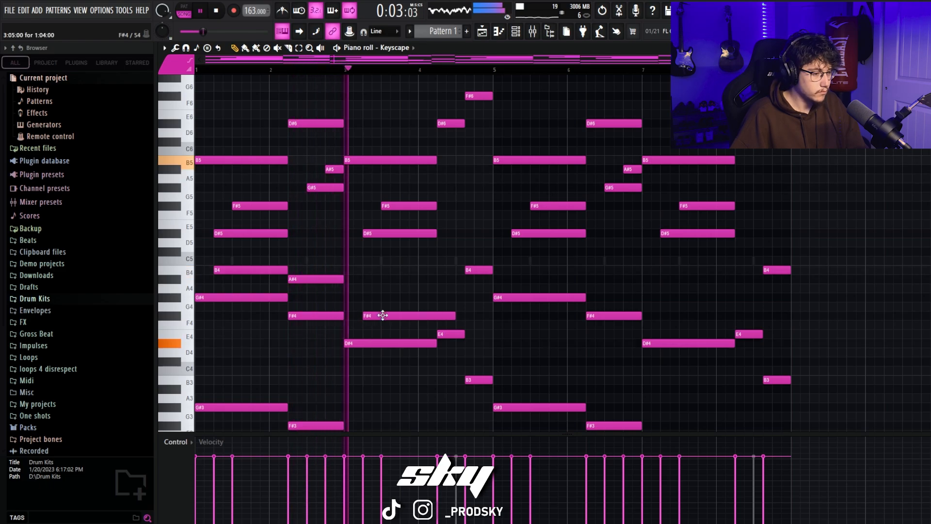
pyautogui.moveTo(380, 314)
pyautogui.mouseDown()
pyautogui.moveTo(484, 310)
pyautogui.moveTo(479, 301)
pyautogui.mouseUp()
# Step: Add a three-beat G#4 above the E4 in bar 4, and copy the inner harmony line into bars 5 to 8
pyautogui.click(441, 307)
pyautogui.press('space')
pyautogui.press('space')
pyautogui.click(514, 306)
pyautogui.rightClick(514, 306)
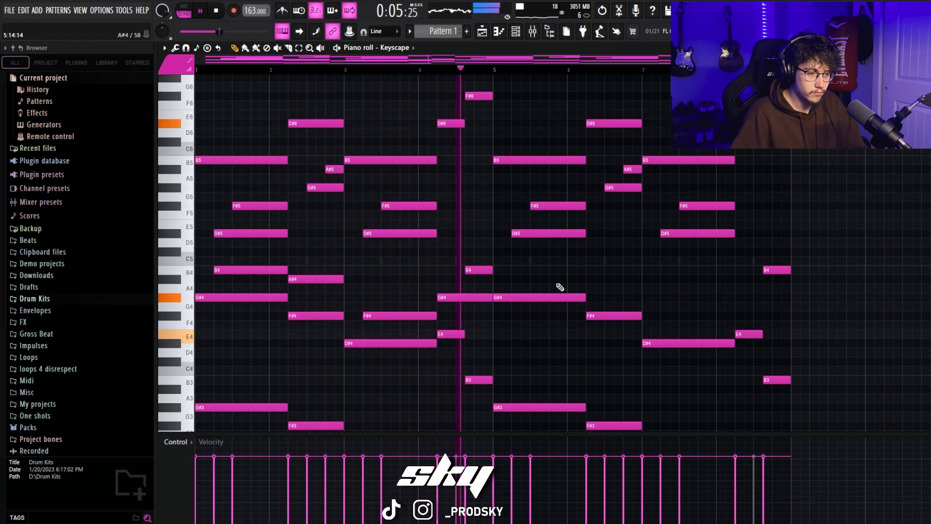
pyautogui.moveTo(224, 90); pyautogui.dragTo(235, 100)
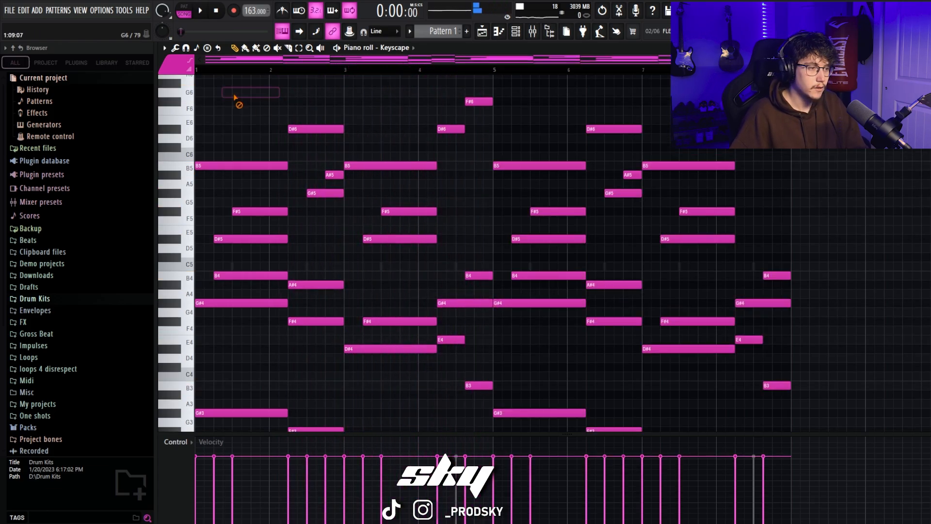
pyautogui.scroll(-4, 757, 353)
# Step: Strum all notes with a slight start-time strength and preserved note ends, and play the result
pyautogui.hotkey('ctrl', 'a')
pyautogui.scroll(4, 776, 358)
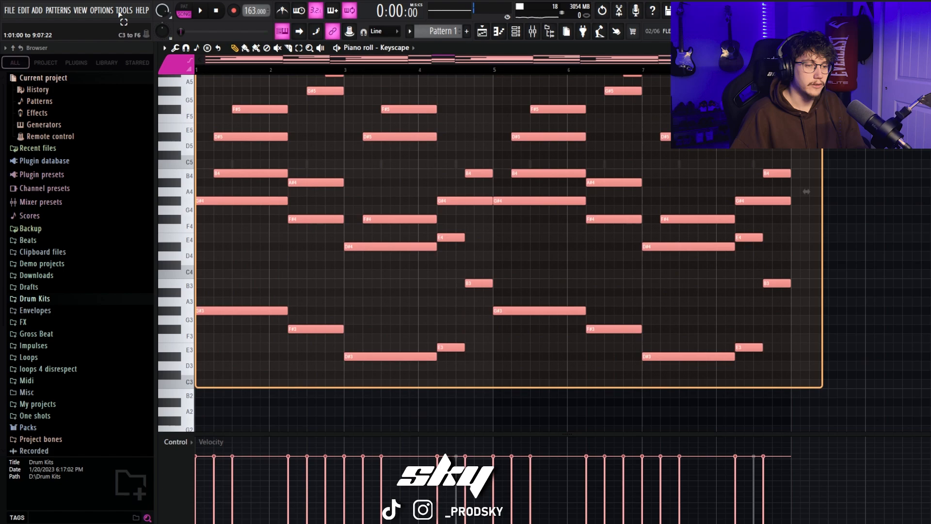
pyautogui.hotkey('alt', 's')
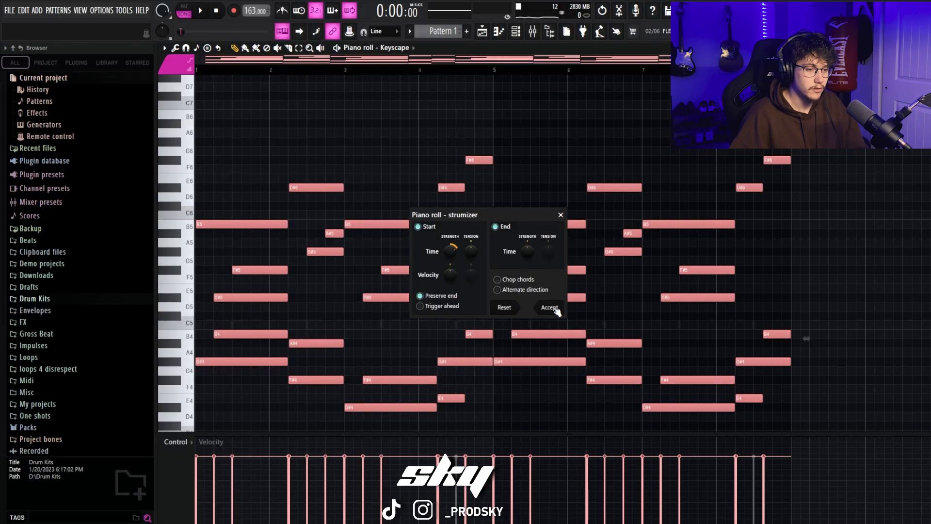
pyautogui.click(718, 398)
pyautogui.press('space')
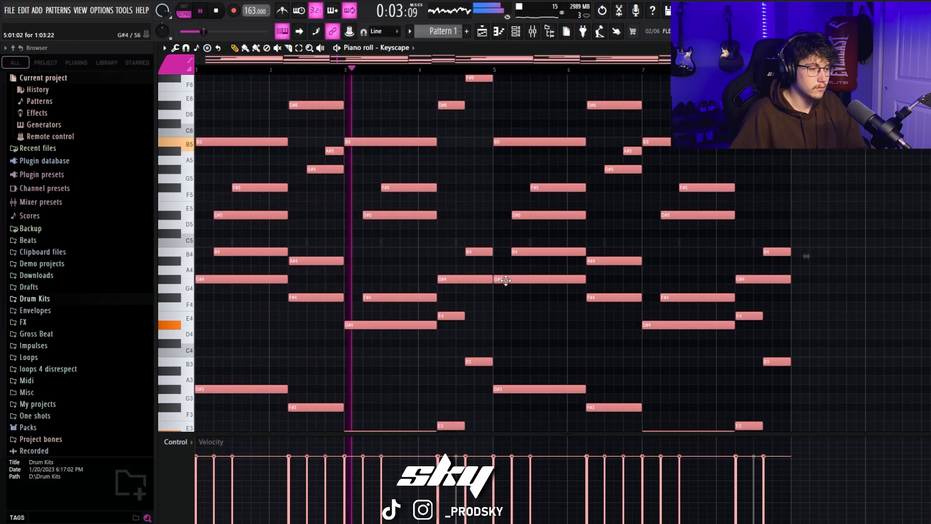
pyautogui.scroll(-2, 536, 274)
pyautogui.scroll(4, 578, 266)
pyautogui.scroll(-3, 576, 262)
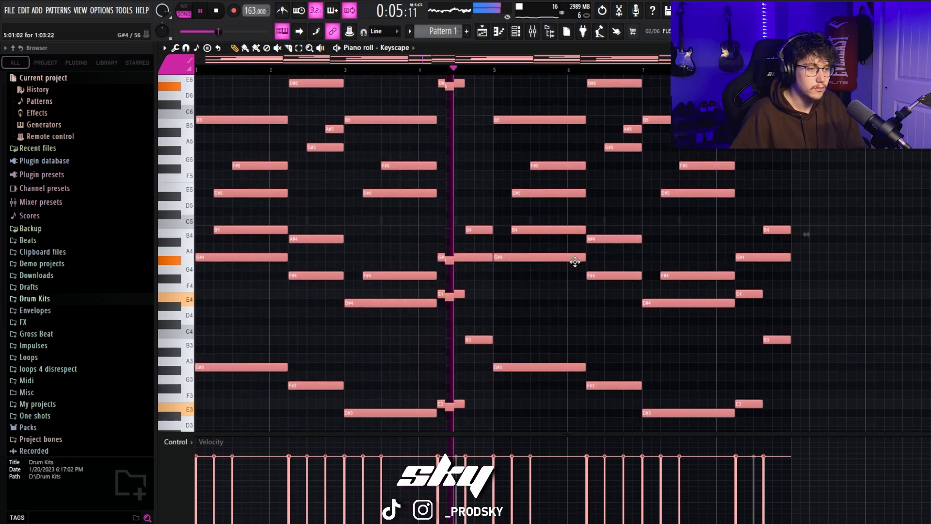
pyautogui.scroll(1, 579, 266)
pyautogui.press('space')
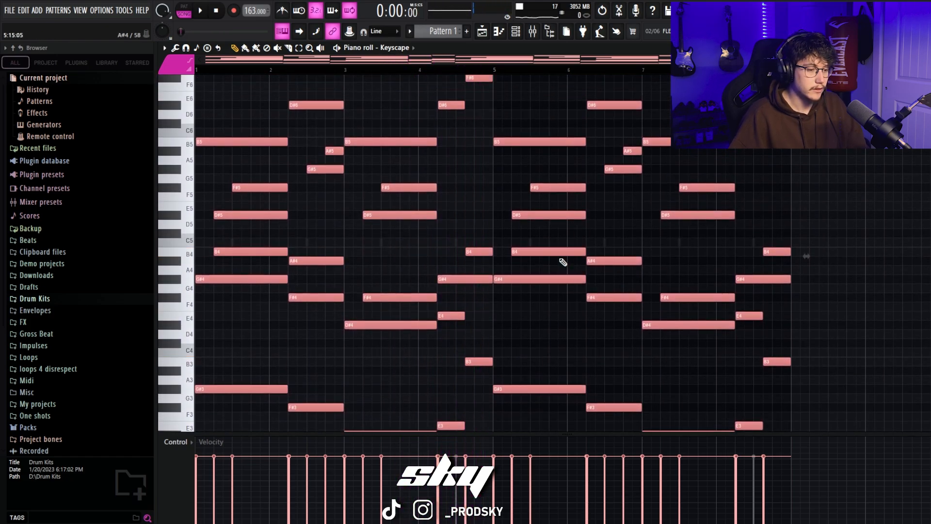
# Step: Randomise the velocities of all notes and play the melody back
pyautogui.hotkey('alt', 'r')
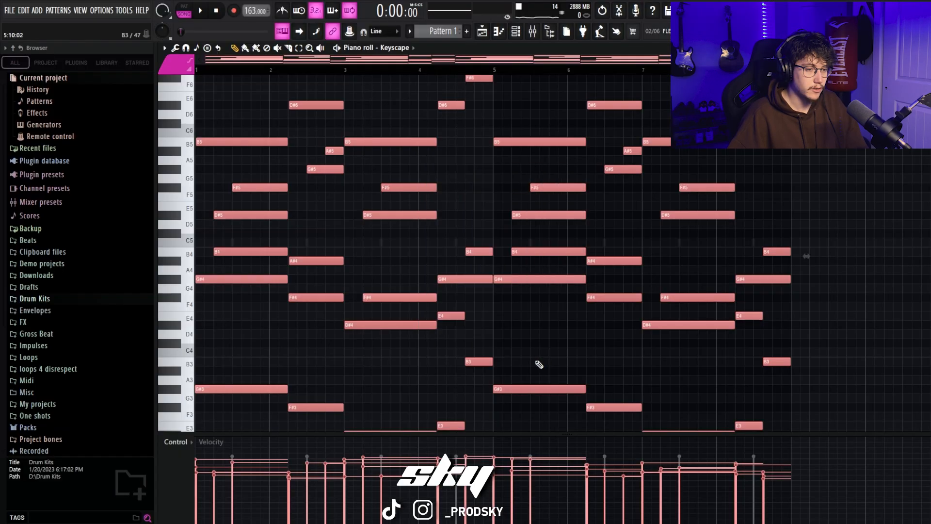
pyautogui.scroll(-1, 658, 317)
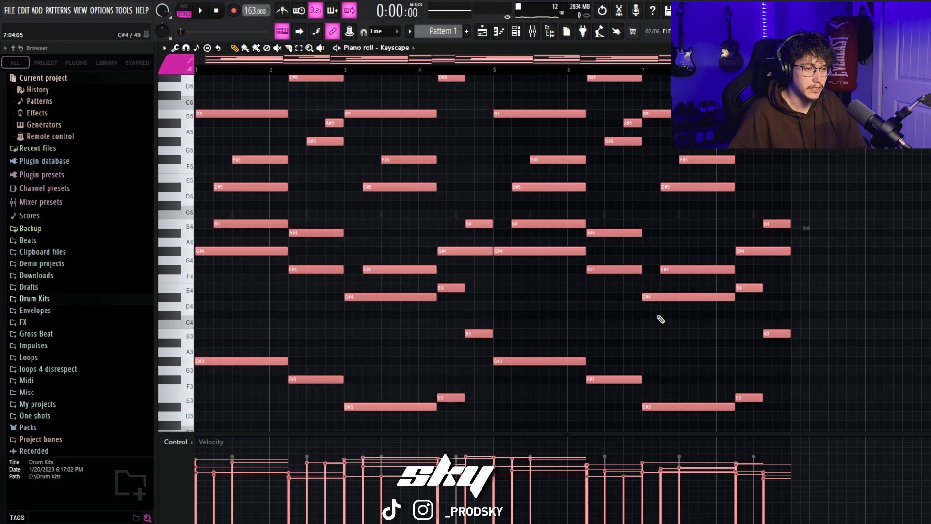
pyautogui.press('space')
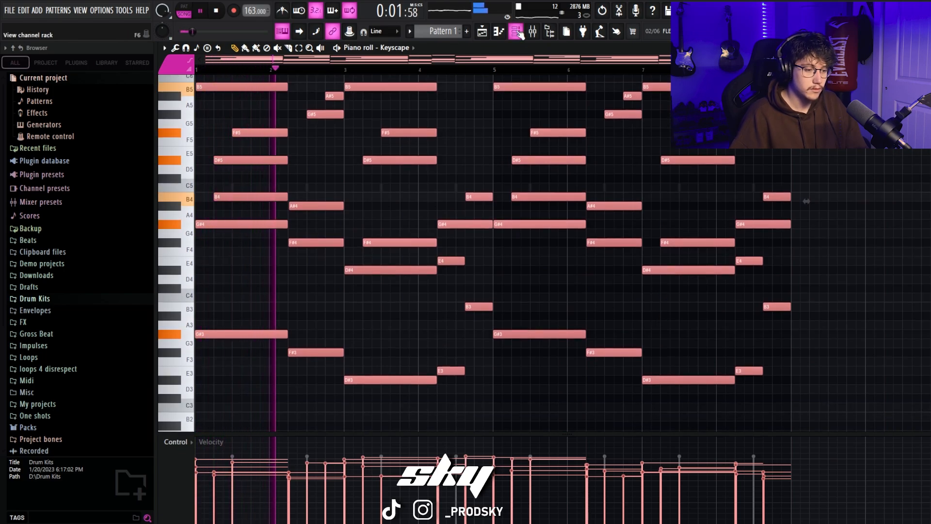
pyautogui.scroll(3, 552, 213)
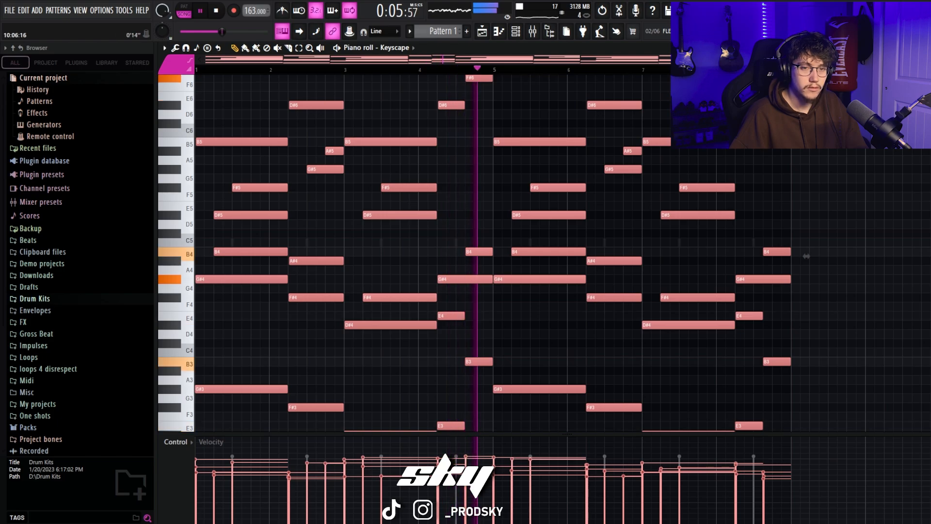
pyautogui.rightClick(372, 110)
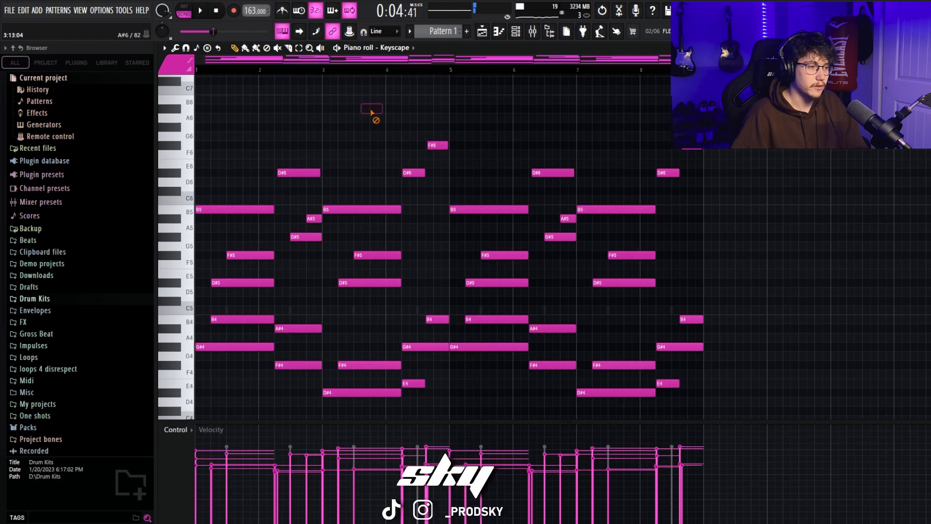
pyautogui.scroll(1, 298, 137)
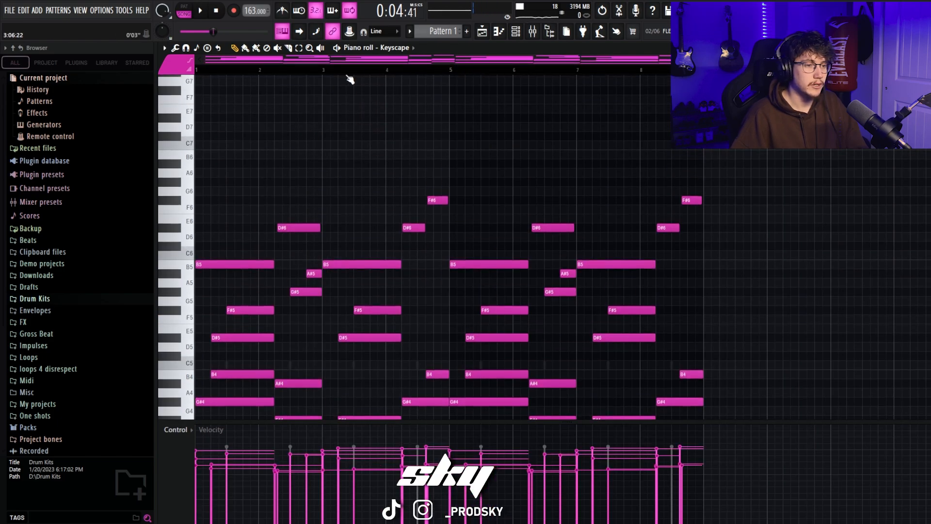
# Step: Duplicate the full eight-bar melody into bars 9 to 16
pyautogui.moveTo(246, 110); pyautogui.dragTo(182, 121)
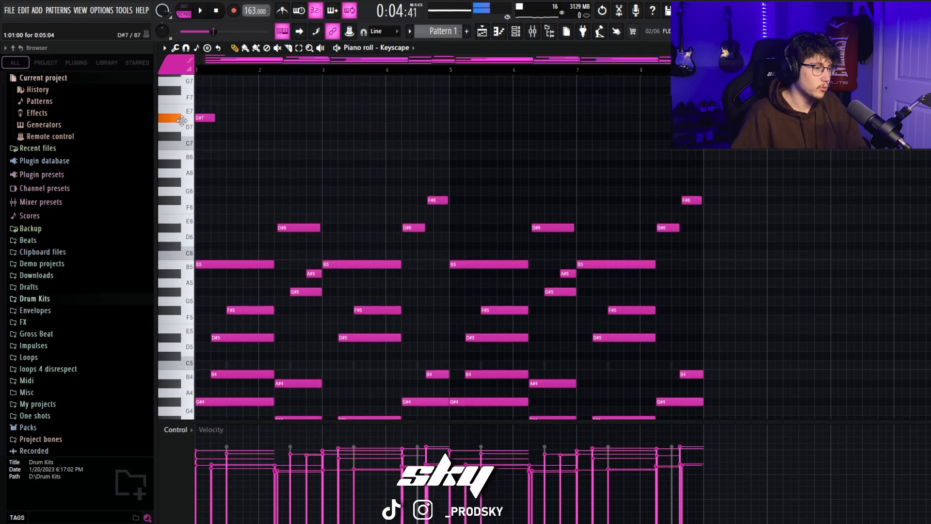
pyautogui.rightClick(209, 118)
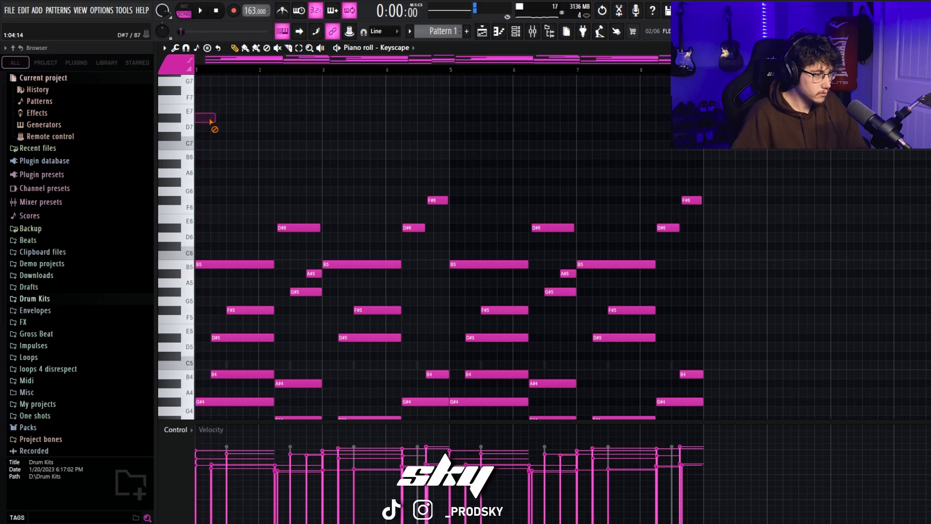
pyautogui.scroll(-4, 706, 214)
pyautogui.scroll(-4, 706, 214)
pyautogui.moveTo(800, 381); pyautogui.dragTo(64, 19)
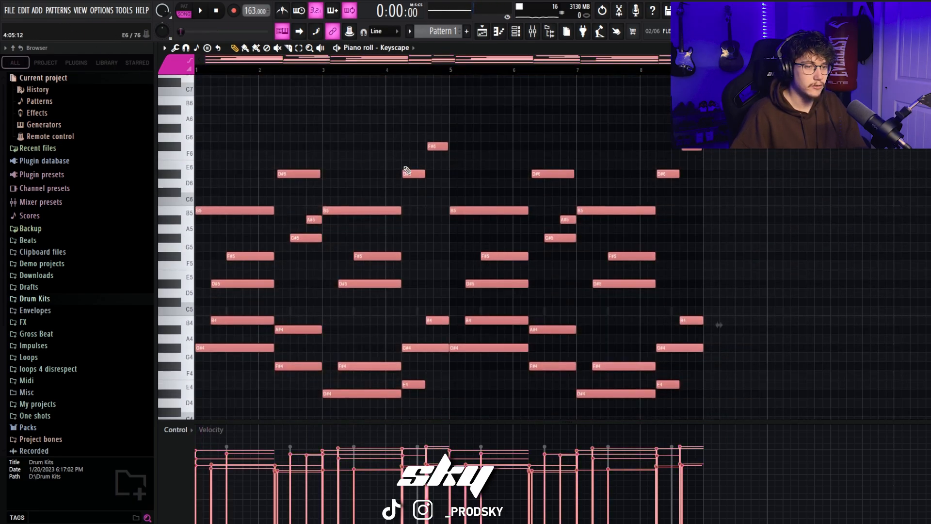
pyautogui.hotkey('ctrl', 'b')
pyautogui.moveTo(387, 62); pyautogui.dragTo(125, 95)
pyautogui.scroll(-4, 268, 129)
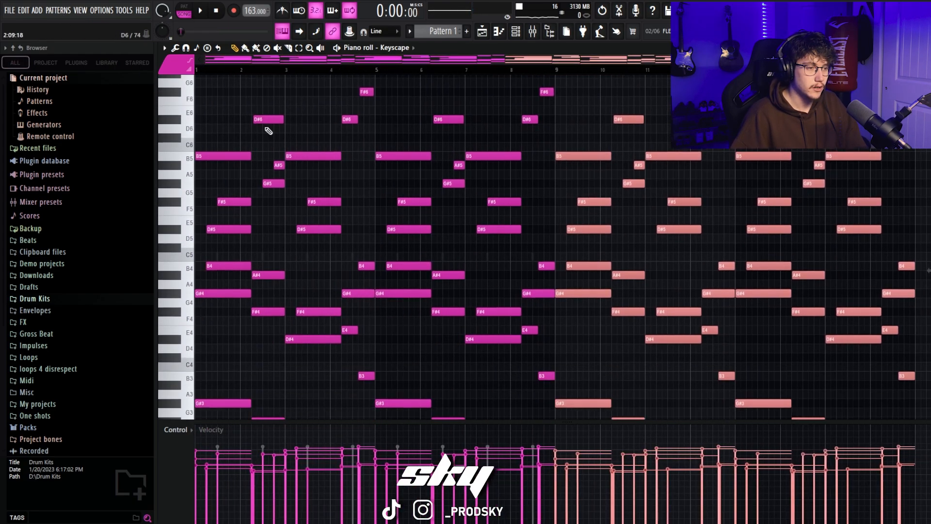
pyautogui.scroll(6, 485, 185)
pyautogui.keyDown('ctrl'); pyautogui.click(587, 145); pyautogui.keyUp('ctrl')
pyautogui.moveTo(580, 62); pyautogui.dragTo(790, 62)
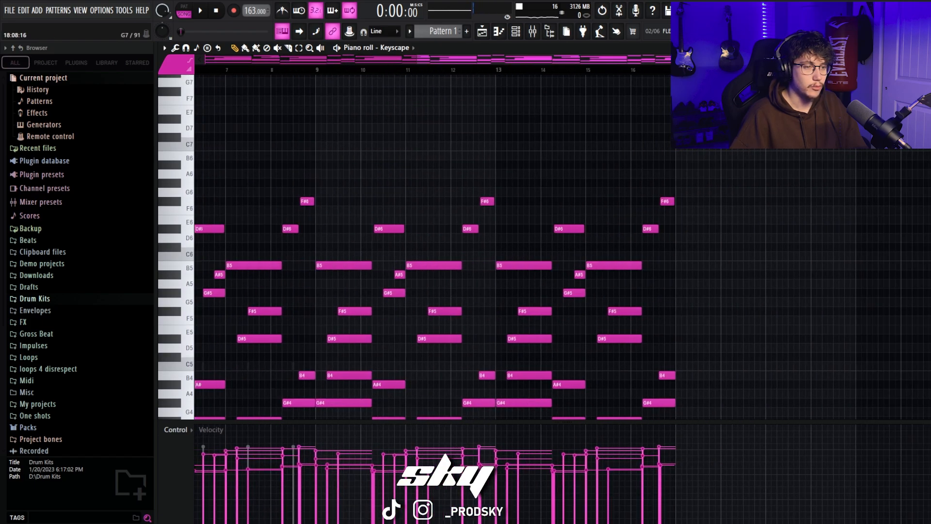
# Step: Draw a high line of C#7, D#7, B6, A#6 and F#6 across bars 9 and 10, followed by F#7 and D#7 in bar 11
pyautogui.scroll(3, 356, 137)
pyautogui.moveTo(411, 59); pyautogui.dragTo(197, 65)
pyautogui.scroll(-2, 494, 114)
pyautogui.scroll(2, 460, 108)
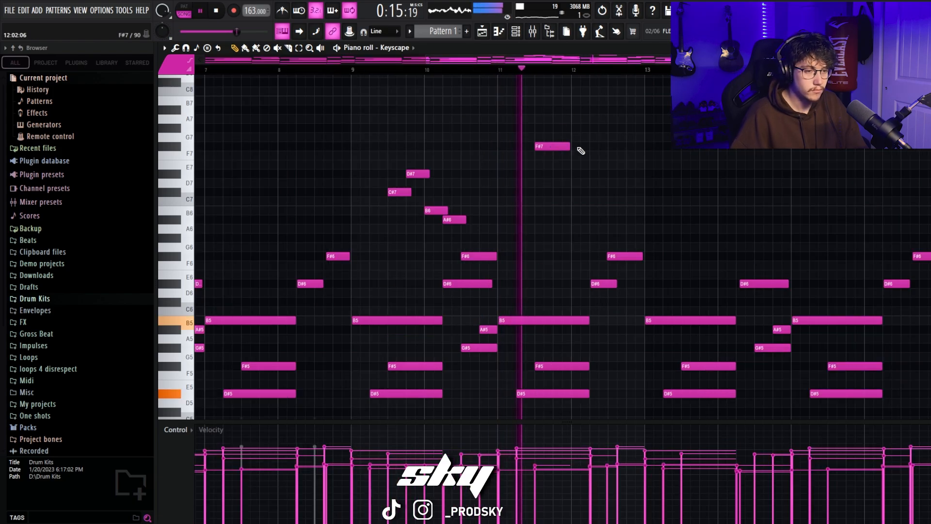
pyautogui.click(575, 164)
pyautogui.moveTo(572, 167); pyautogui.dragTo(573, 176)
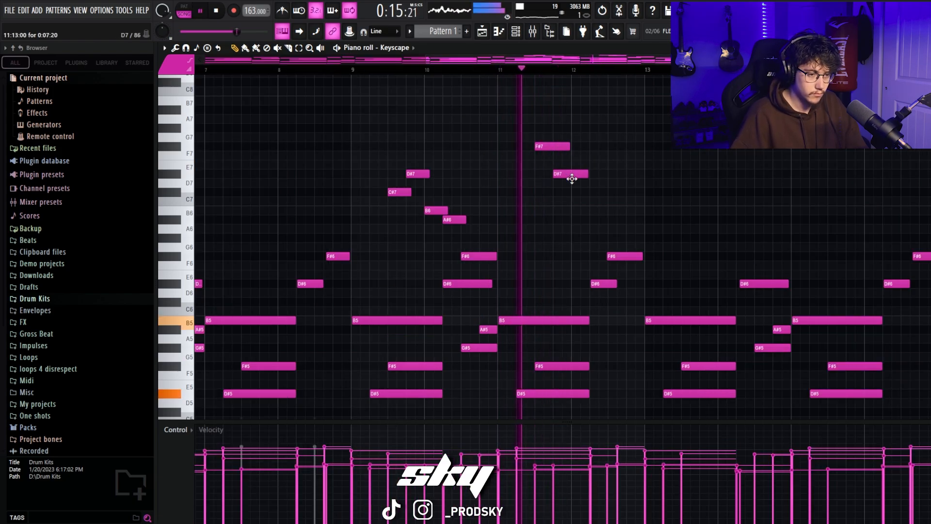
# Step: Complete the high line with C#7 and D#7 in bar 11, B6 in bar 12, and a varied repeat in bars 13 to 16 ending on C#7
pyautogui.click(613, 192)
pyautogui.rightClick(613, 192)
pyautogui.press('space')
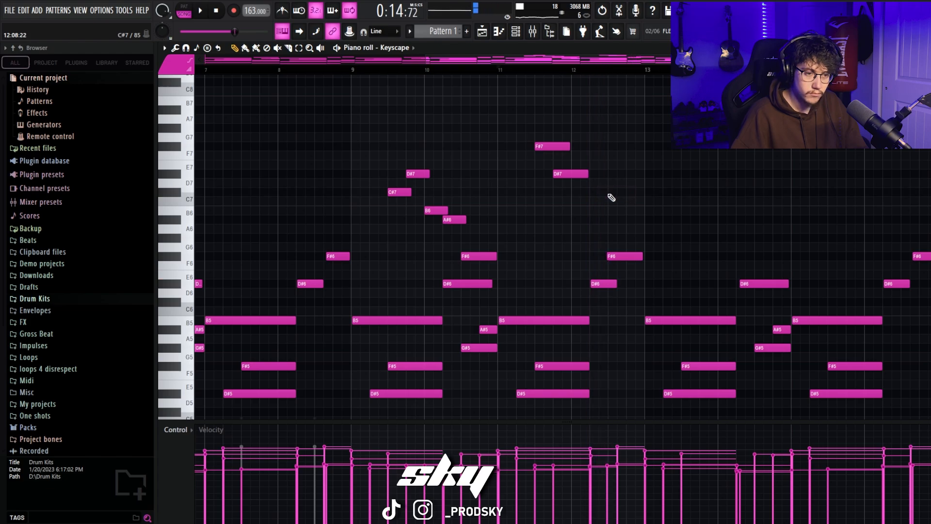
pyautogui.click(610, 194)
pyautogui.moveTo(628, 165); pyautogui.dragTo(629, 174)
pyautogui.press('space')
pyautogui.moveTo(684, 205); pyautogui.dragTo(566, 143)
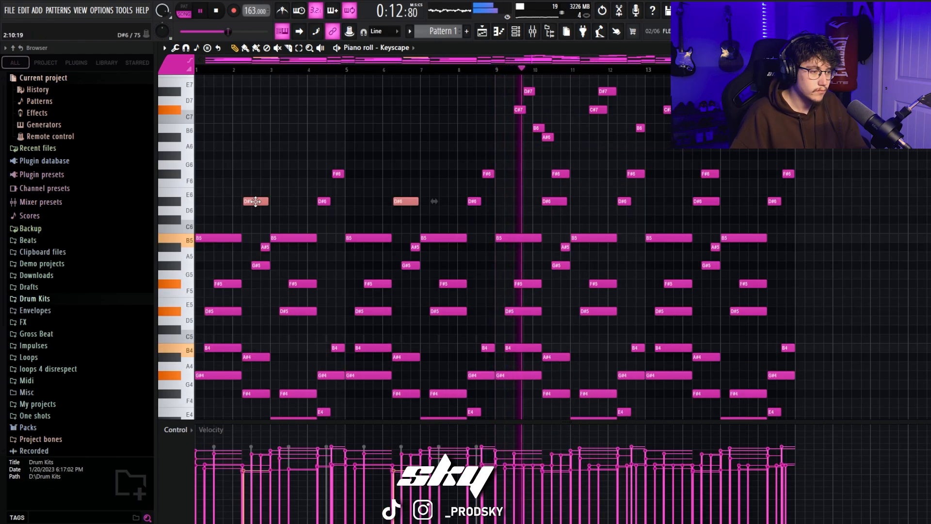
# Step: Select the D#6 notes in bars 2 and 6, clear the selection and listen to the high line in bars 9 to 16
pyautogui.moveTo(256, 202); pyautogui.dragTo(256, 201)
pyautogui.scroll(2, 668, 187)
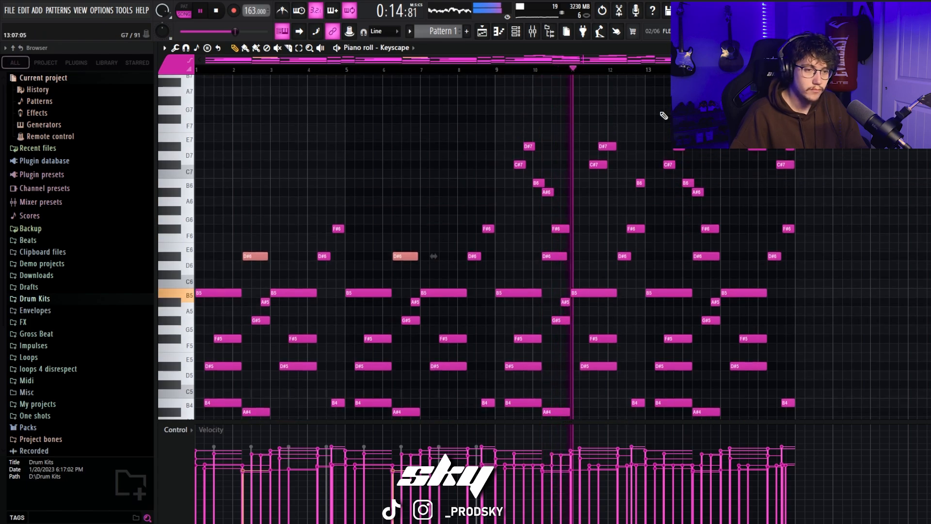
pyautogui.keyDown('ctrl'); pyautogui.click(665, 114); pyautogui.keyUp('ctrl')
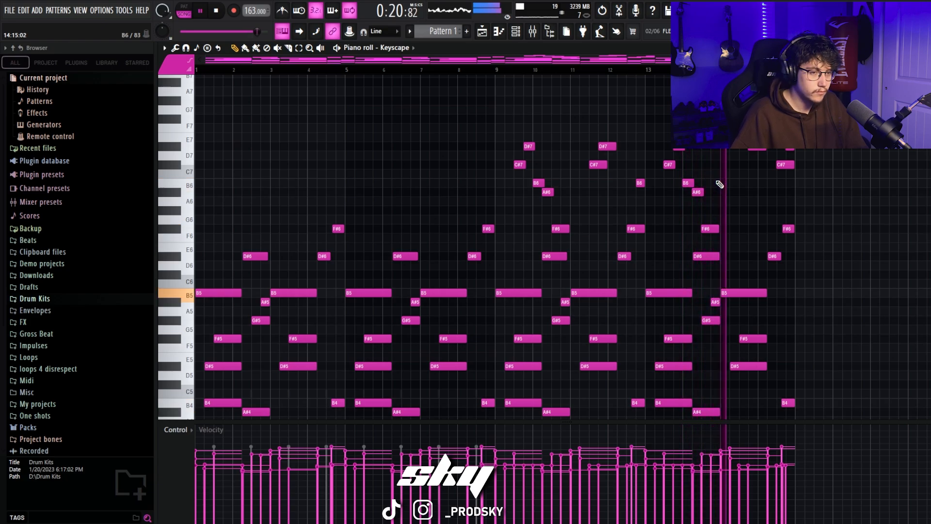
# Step: Select every note in the sixteen-bar pattern and transpose them all down one semitone
pyautogui.moveTo(920, 59); pyautogui.dragTo(640, 59)
pyautogui.moveTo(631, 59); pyautogui.dragTo(912, 59)
pyautogui.press('space')
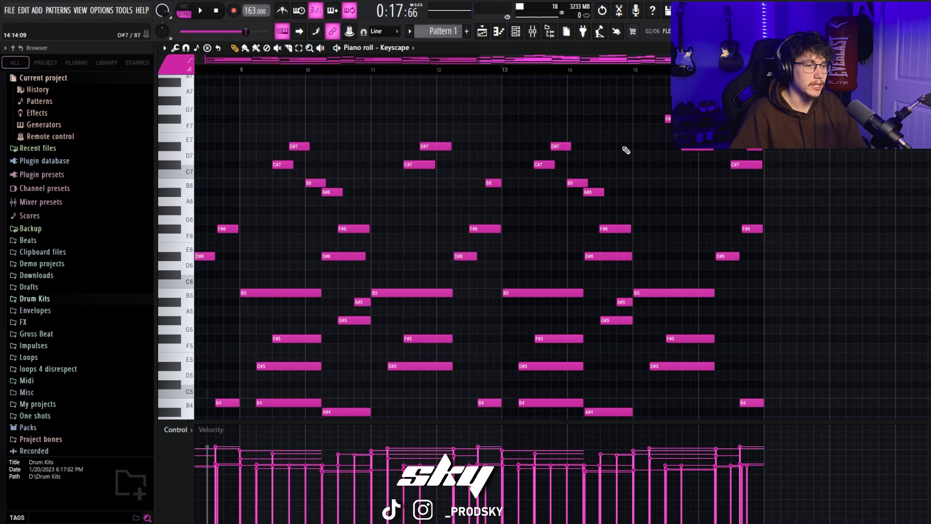
pyautogui.moveTo(481, 61); pyautogui.dragTo(204, 61)
pyautogui.scroll(-9, 903, 386)
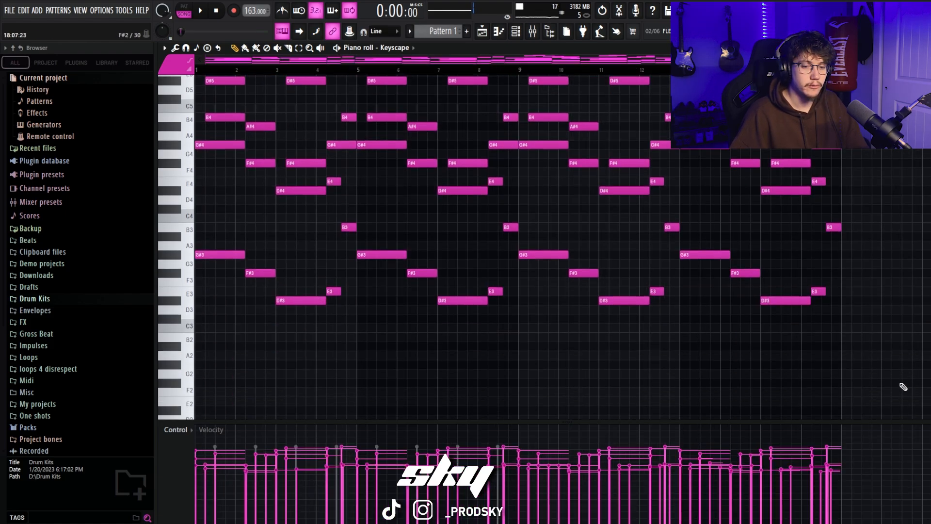
pyautogui.scroll(2, 928, 255)
pyautogui.moveTo(915, 388); pyautogui.dragTo(16, 9)
pyautogui.scroll(-6, 434, 278)
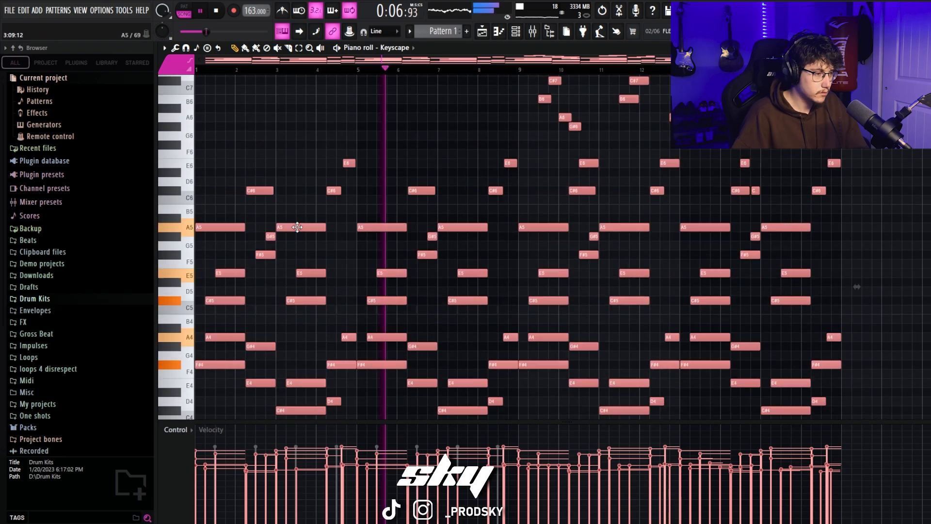
pyautogui.moveTo(297, 226); pyautogui.dragTo(297, 213)
# Step: Play back the transposed Keyscape melody and listen to it in the new key
pyautogui.press('space')
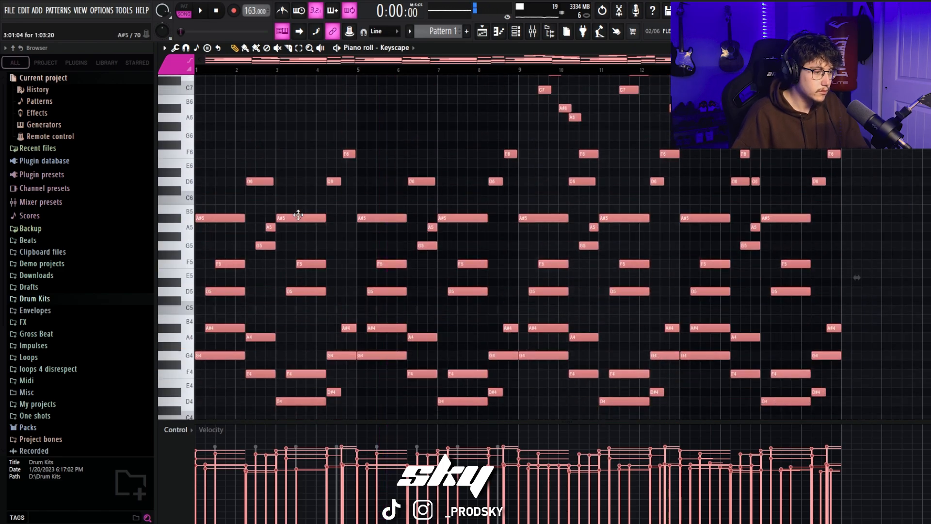
pyautogui.press('space')
pyautogui.scroll(-4, 307, 216)
pyautogui.scroll(1, 307, 216)
pyautogui.scroll(3, 309, 220)
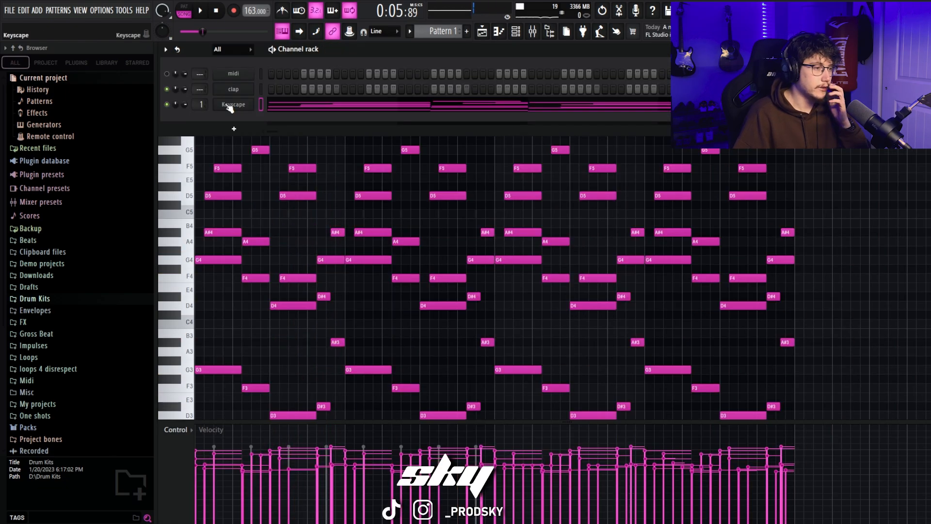
# Step: Replace the Keyscape instrument with Analog Lab V on the same channel, keeping its melody
pyautogui.press('F9')
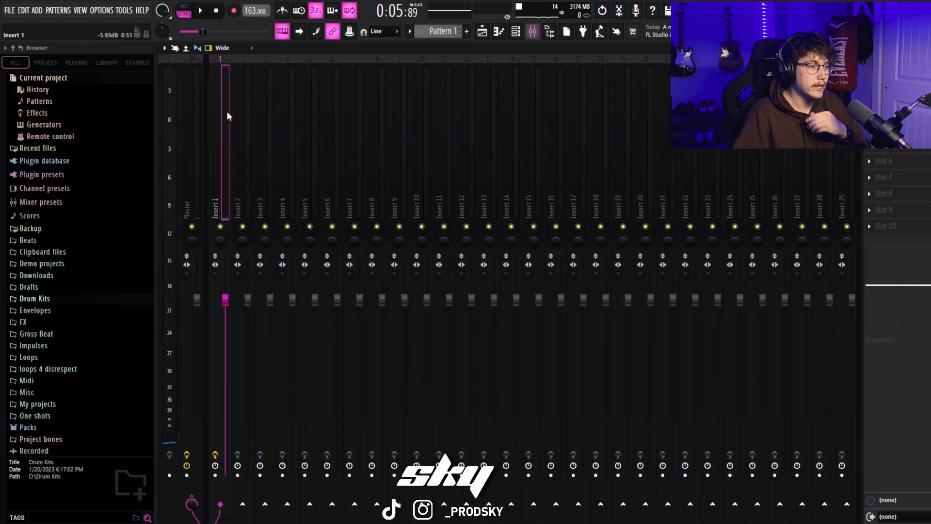
pyautogui.click(190, 117)
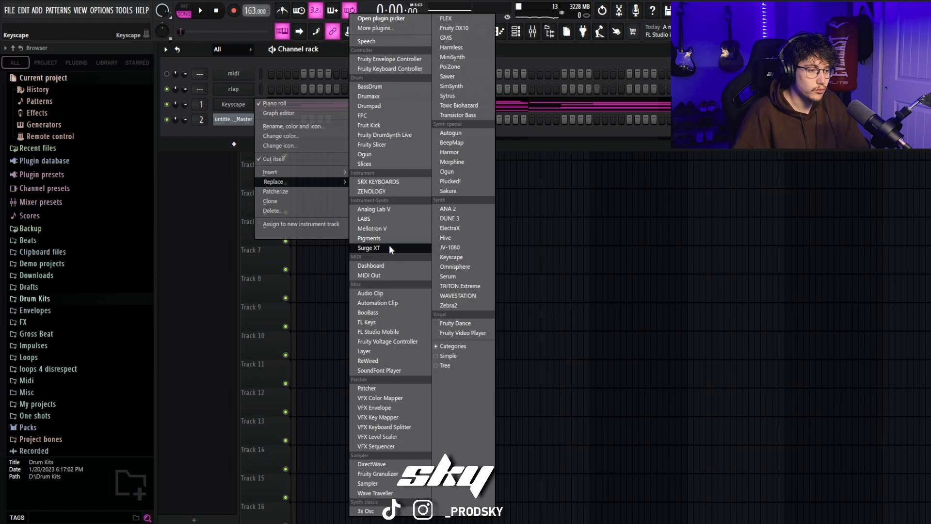
pyautogui.click(388, 207)
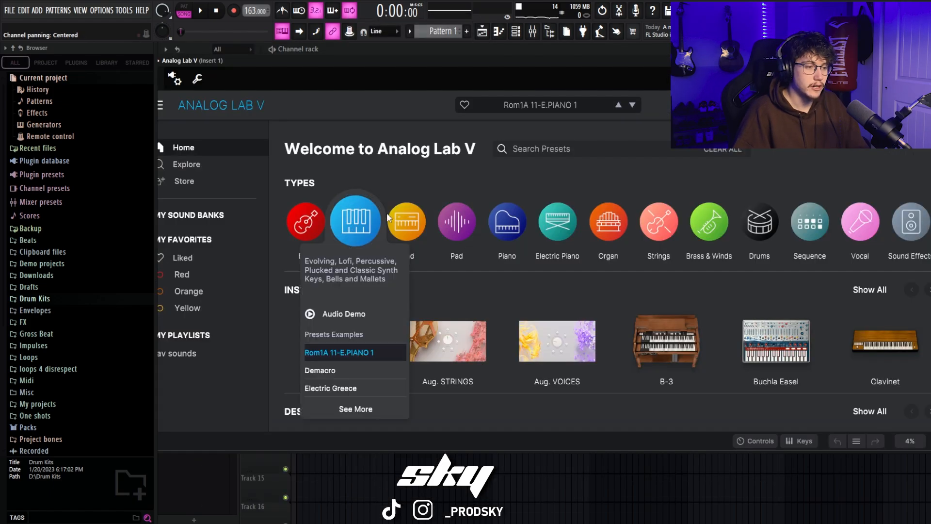
pyautogui.click(406, 203)
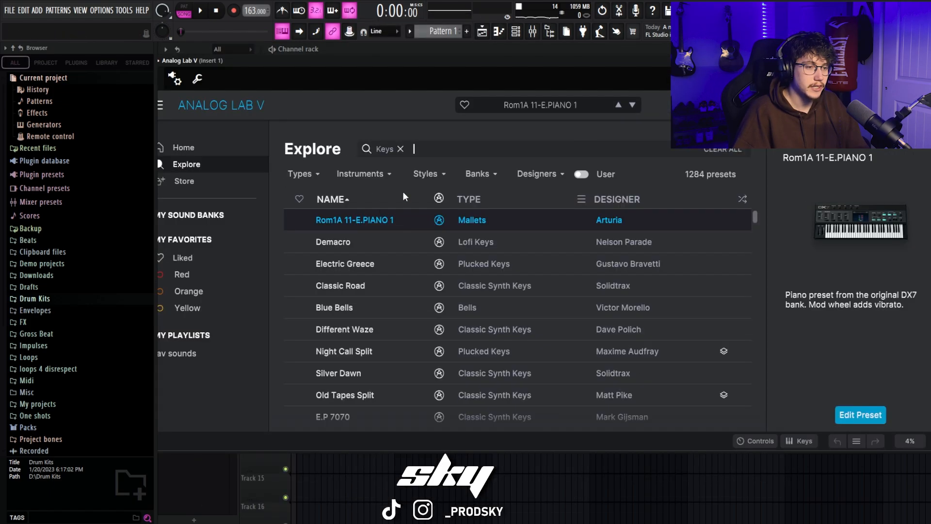
# Step: Browse the Keys presets in Analog Lab V, choose one for the melody and return to its notes
pyautogui.moveTo(566, 66); pyautogui.dragTo(585, 67)
pyautogui.scroll(-3, 398, 273)
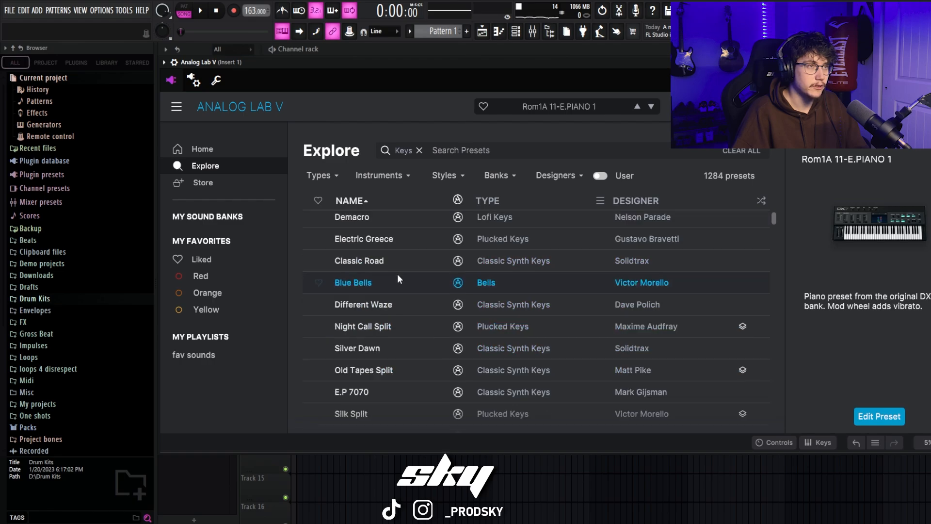
pyautogui.scroll(2, 398, 275)
pyautogui.moveTo(776, 220); pyautogui.dragTo(775, 232)
pyautogui.scroll(-1, 363, 275)
pyautogui.scroll(1, 363, 275)
pyautogui.click(363, 274)
pyautogui.moveTo(482, 62); pyautogui.dragTo(490, 226)
pyautogui.press('F7')
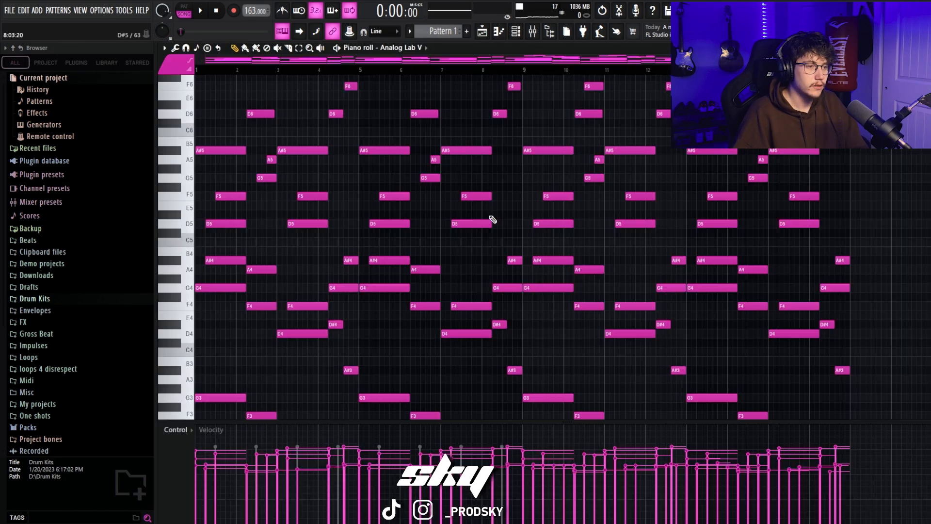
# Step: Listen to the melody with the Analog Lab V sound while looking over its low and high notes
pyautogui.scroll(-1, 496, 206)
pyautogui.press('space')
pyautogui.scroll(3, 501, 199)
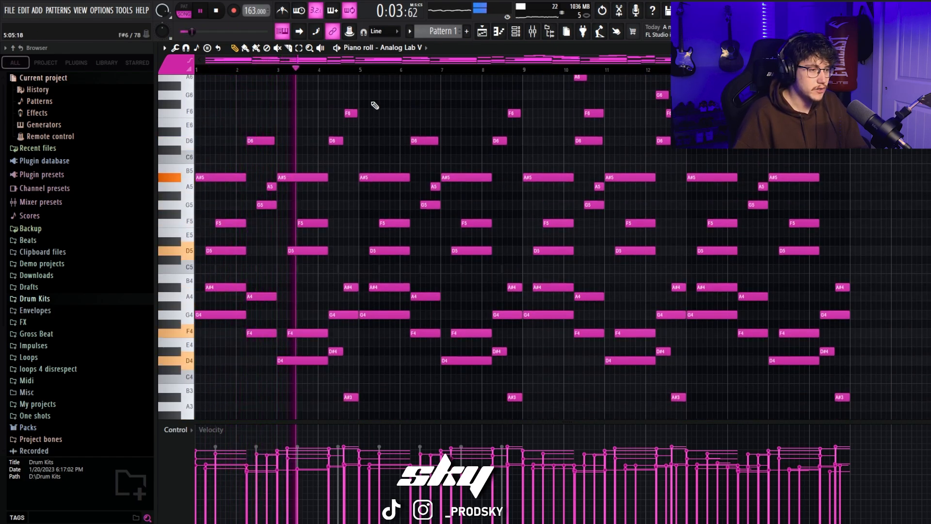
pyautogui.scroll(-1, 329, 237)
pyautogui.scroll(-2, 334, 226)
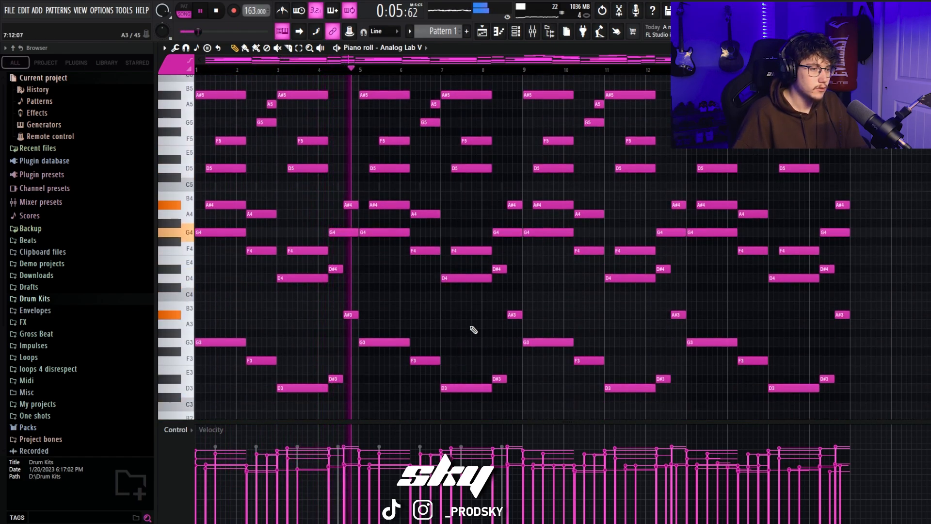
pyautogui.scroll(4, 475, 141)
pyautogui.scroll(2, 394, 277)
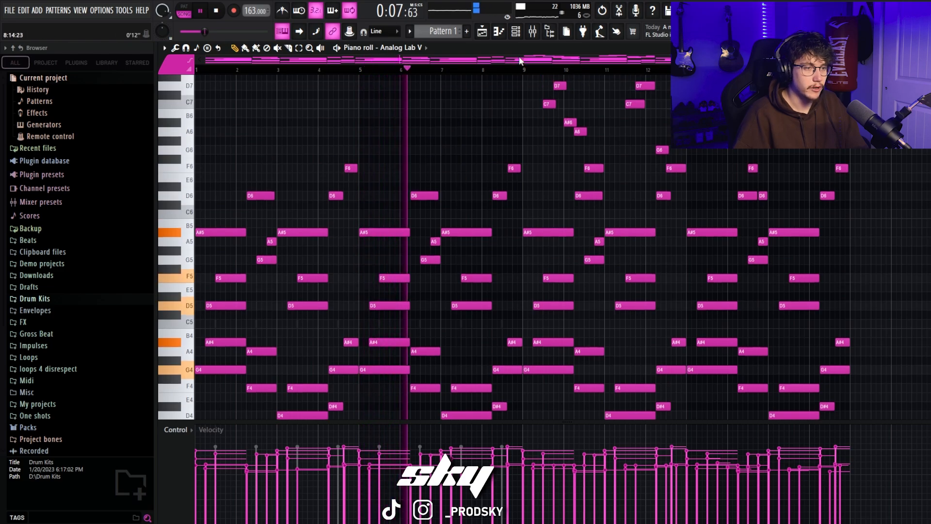
pyautogui.scroll(-4, 462, 243)
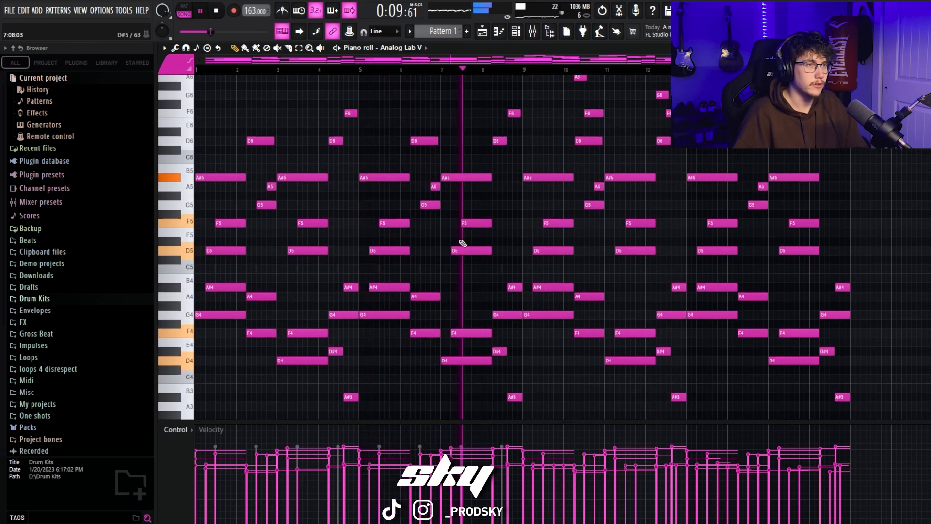
pyautogui.scroll(3, 490, 184)
pyautogui.press('space')
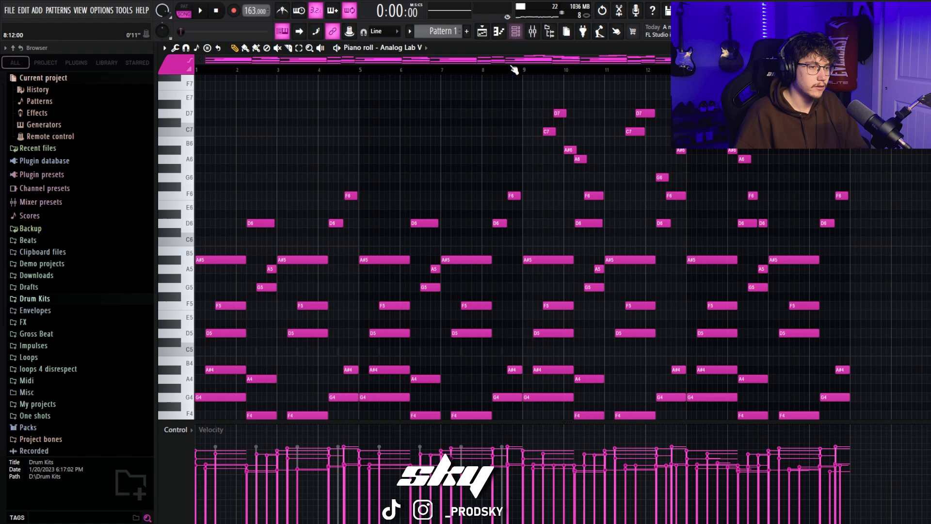
pyautogui.moveTo(520, 70); pyautogui.dragTo(196, 97)
pyautogui.scroll(-8, 441, 123)
# Step: Add the ValhallaVintageVerb reverb to an effect slot on mixer insert 1
pyautogui.press('F9')
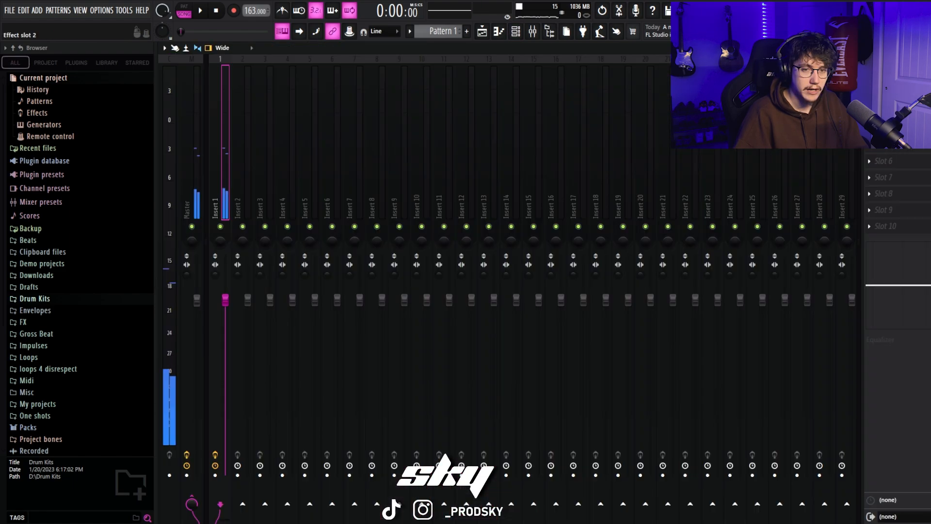
pyautogui.click(870, 111)
pyautogui.moveTo(879, 127)
pyautogui.click(753, 238)
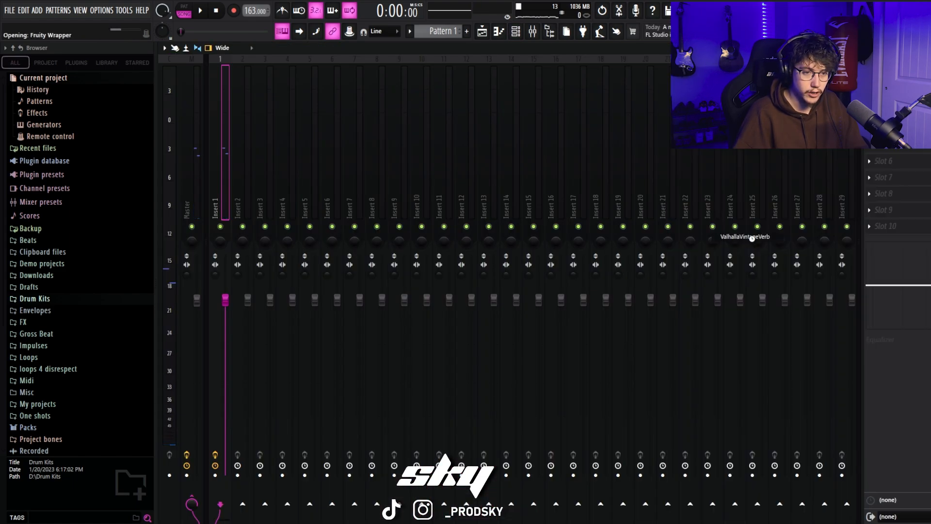
# Step: Set the reverb to Concert Hall mode with a 1.85 s decay and about 21% mix while the melody plays
pyautogui.moveTo(311, 361); pyautogui.dragTo(311, 359)
pyautogui.moveTo(334, 314); pyautogui.dragTo(339, 325)
pyautogui.click(203, 12)
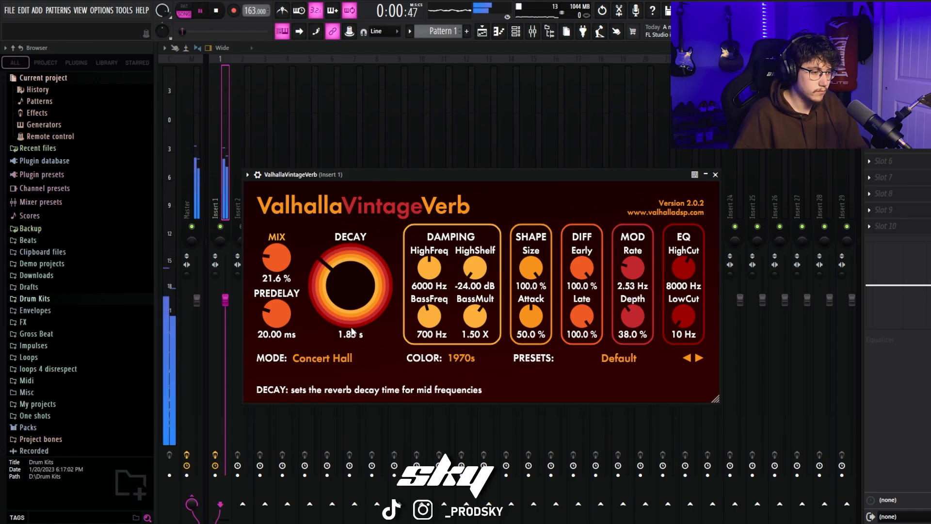
pyautogui.moveTo(277, 260); pyautogui.dragTo(277, 258)
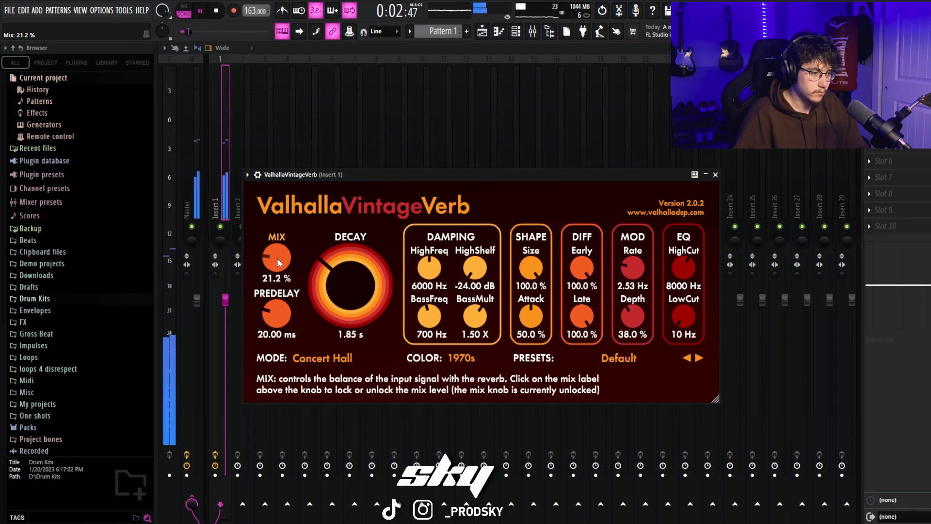
pyautogui.moveTo(318, 281); pyautogui.dragTo(274, 262)
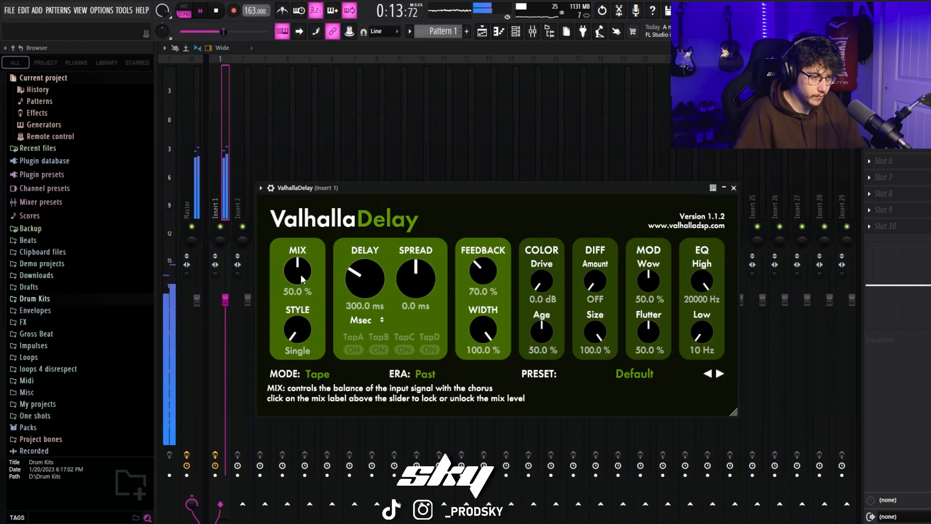
# Step: Set ValhallaDelay on insert 1 to 24.8% mix with a tempo-synced 1/16 note delay
pyautogui.moveTo(301, 274); pyautogui.dragTo(318, 308)
pyautogui.click(363, 320)
pyautogui.click(363, 341)
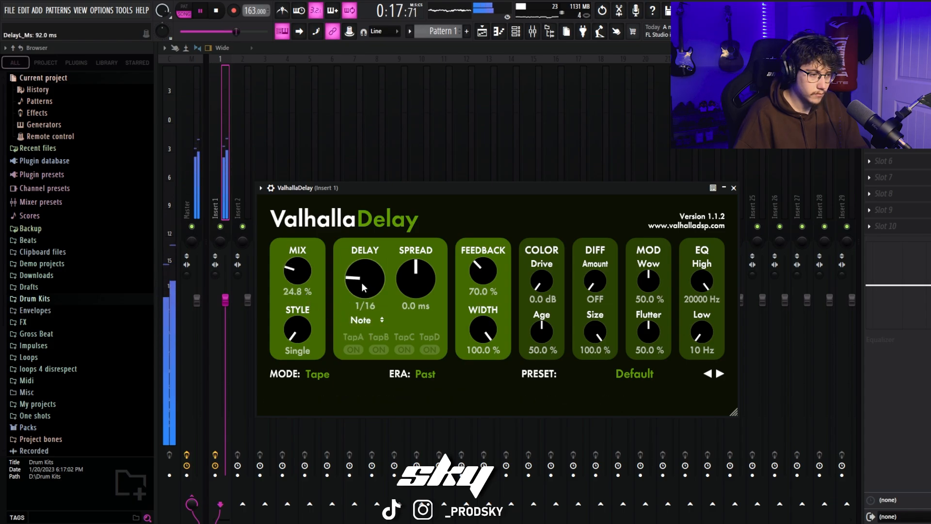
pyautogui.moveTo(225, 300)
pyautogui.mouseDown()
pyautogui.moveTo(225, 333)
pyautogui.moveTo(225, 300)
pyautogui.mouseUp()
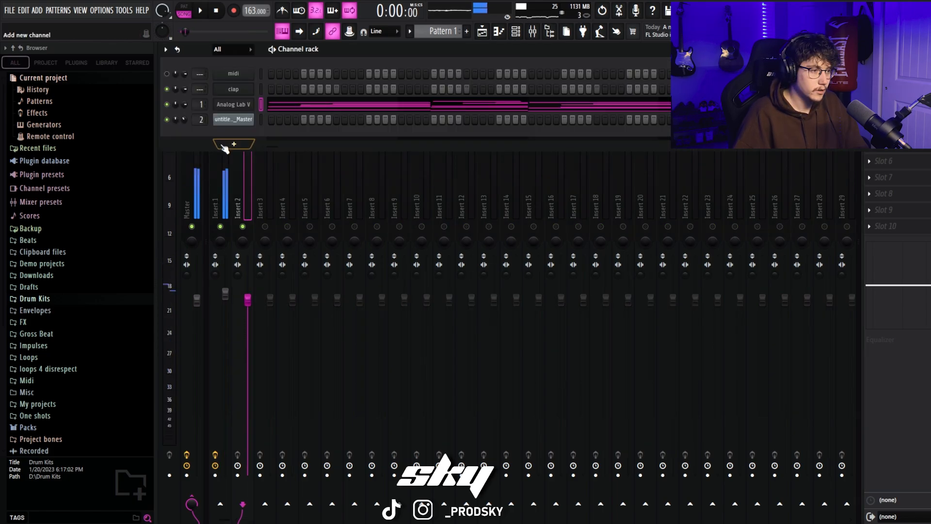
# Step: Add an ElectraX channel and copy the Analog Lab V channel's notes into it
pyautogui.click(222, 145)
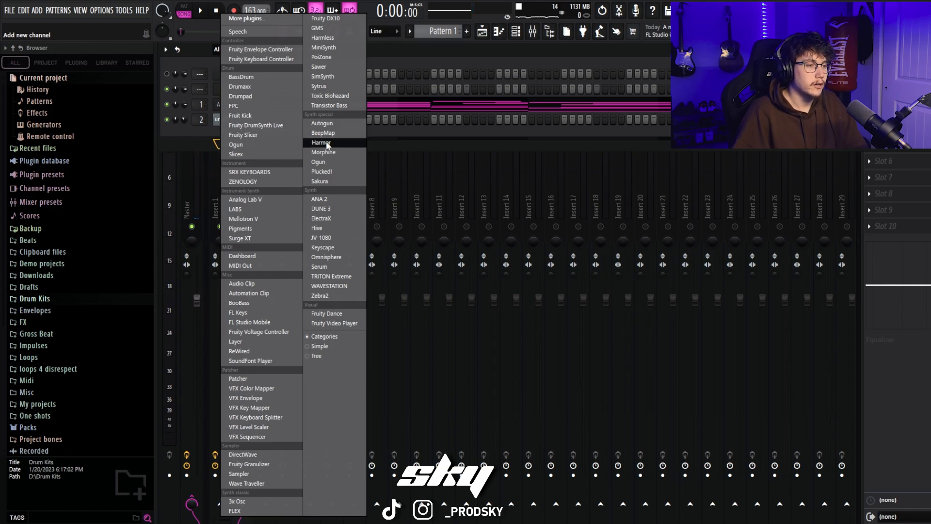
pyautogui.click(334, 221)
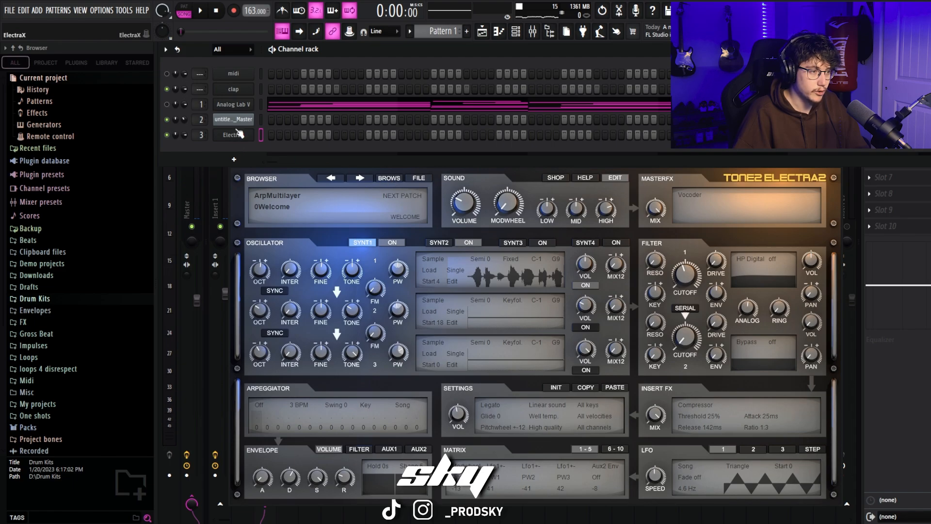
pyautogui.rightClick(235, 110)
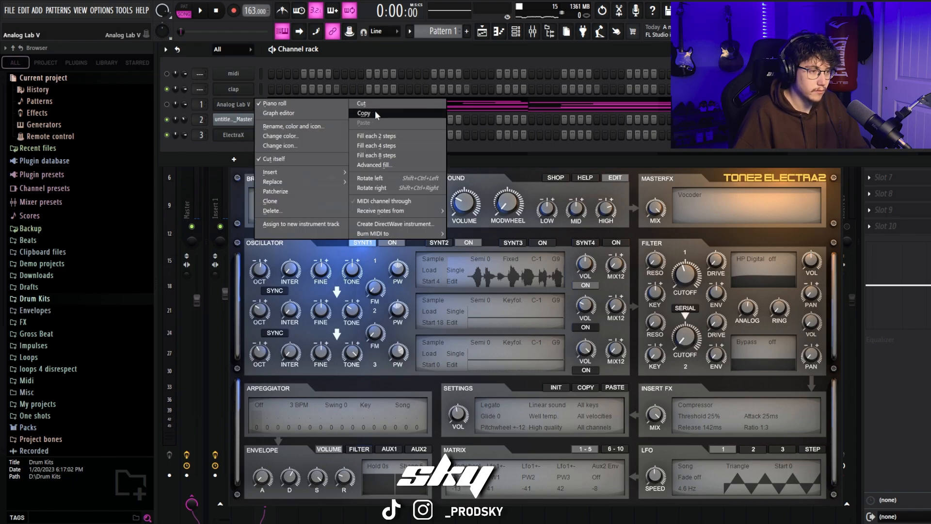
pyautogui.click(368, 115)
pyautogui.rightClick(234, 134)
pyautogui.click(369, 154)
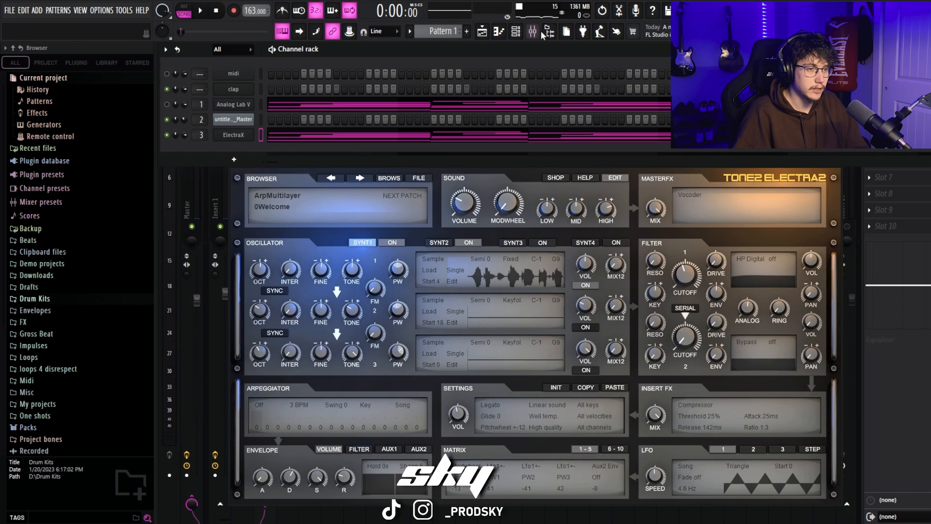
pyautogui.click(524, 41)
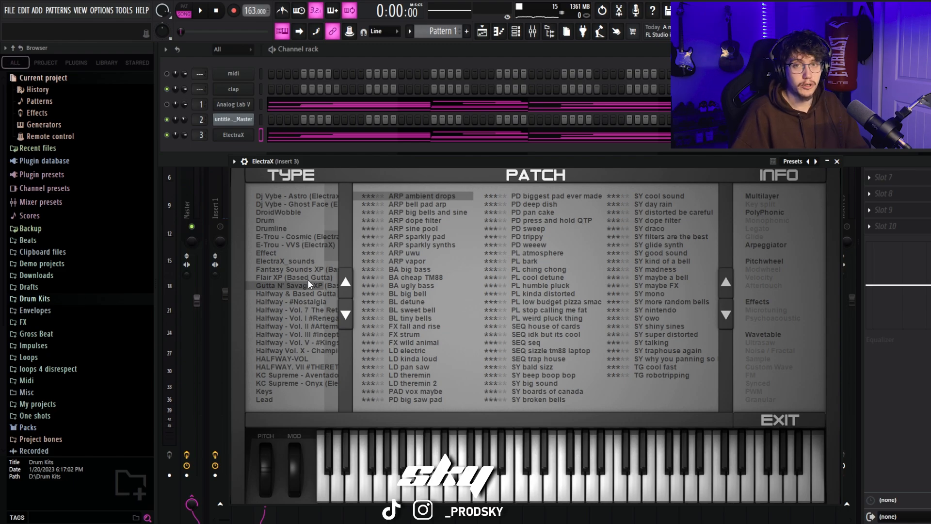
# Step: Browse the Halfway sound banks in ElectraX and open the HALFWAY. VII bank
pyautogui.scroll(-1, 301, 281)
pyautogui.click(279, 343)
pyautogui.click(346, 315)
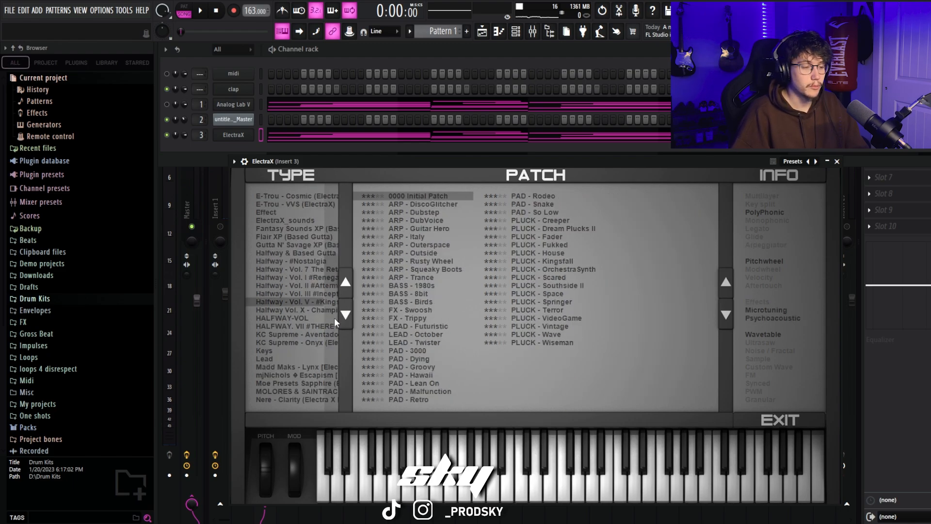
pyautogui.click(287, 325)
# Step: Audition the ARP - JUNGLE patch with the copied melody and toggle the mute on mixer insert 1
pyautogui.click(420, 277)
pyautogui.press('space')
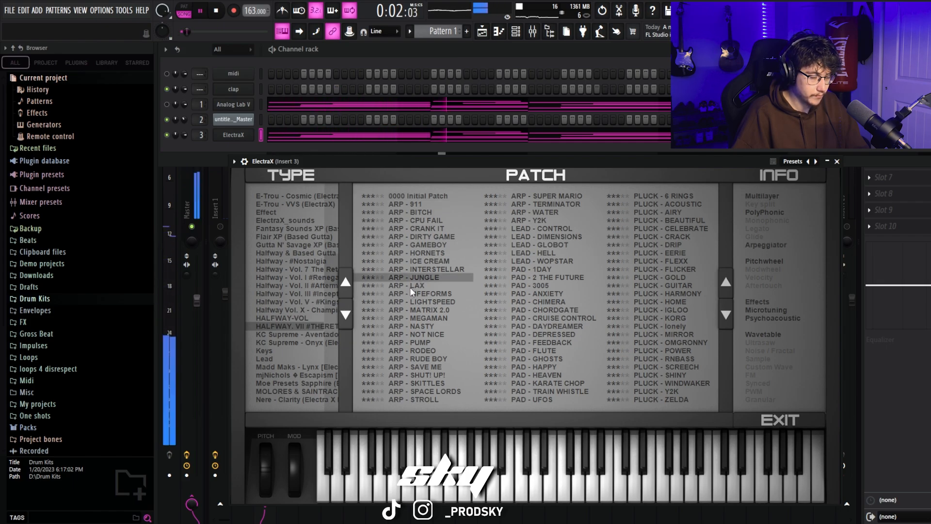
pyautogui.press('space')
pyautogui.press('Escape')
pyautogui.click(220, 227)
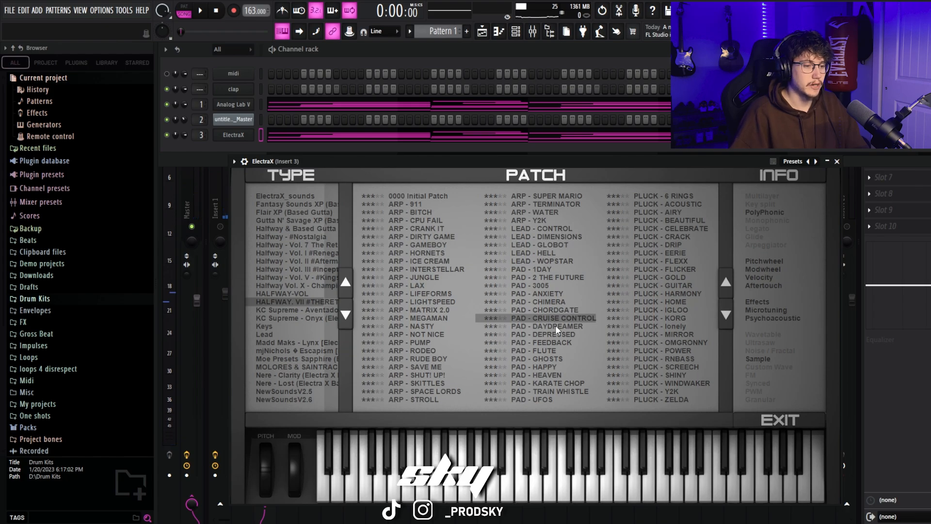
# Step: Audition the DAYDREAMER, DEPRESSED and FEEDBACK pads during playback, load PAD - KARATE CHOP and close ElectraX
pyautogui.click(557, 327)
pyautogui.press('space')
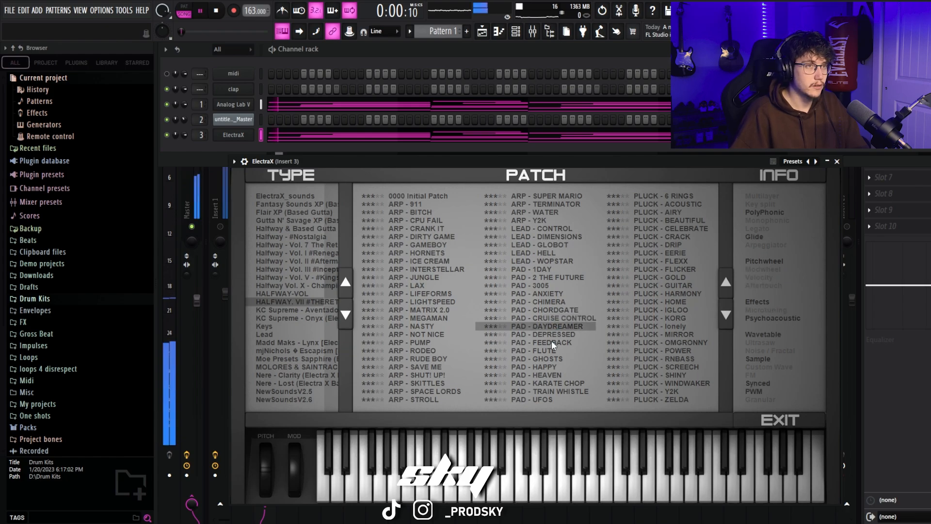
pyautogui.click(552, 335)
pyautogui.click(555, 342)
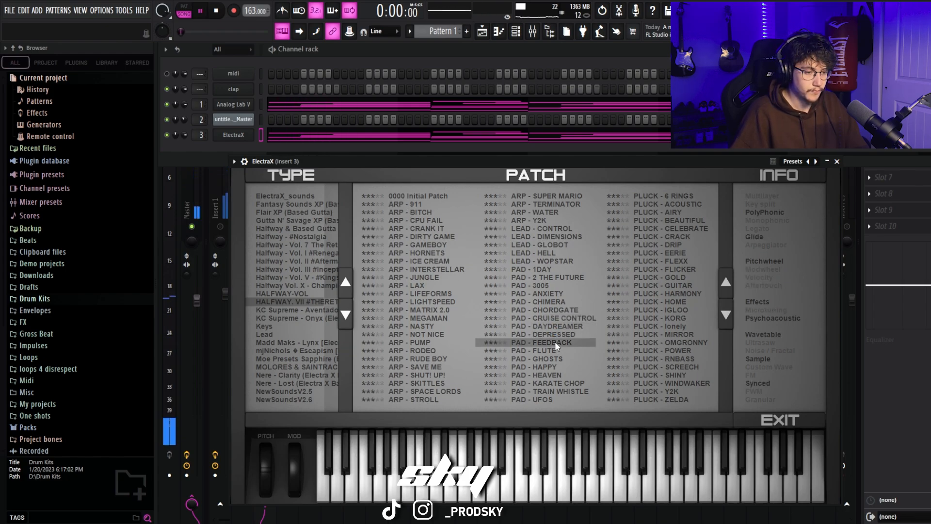
pyautogui.click(563, 384)
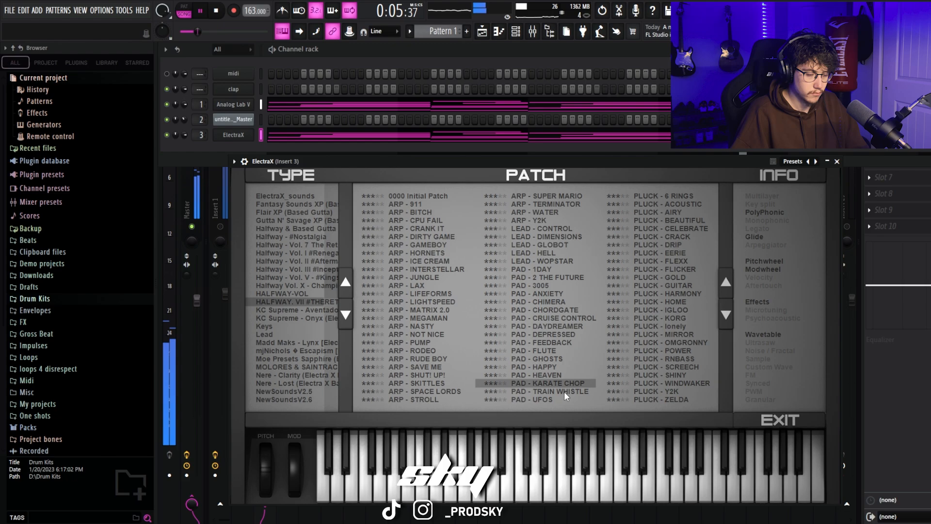
pyautogui.click(837, 161)
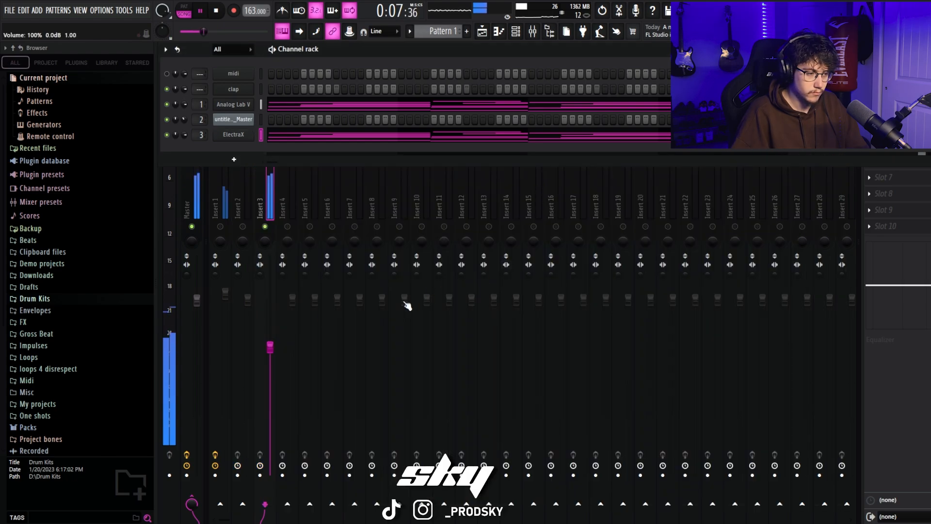
# Step: Lower the ElectraX level on mixer insert 3 and unmute insert 1
pyautogui.click(270, 356)
pyautogui.click(221, 227)
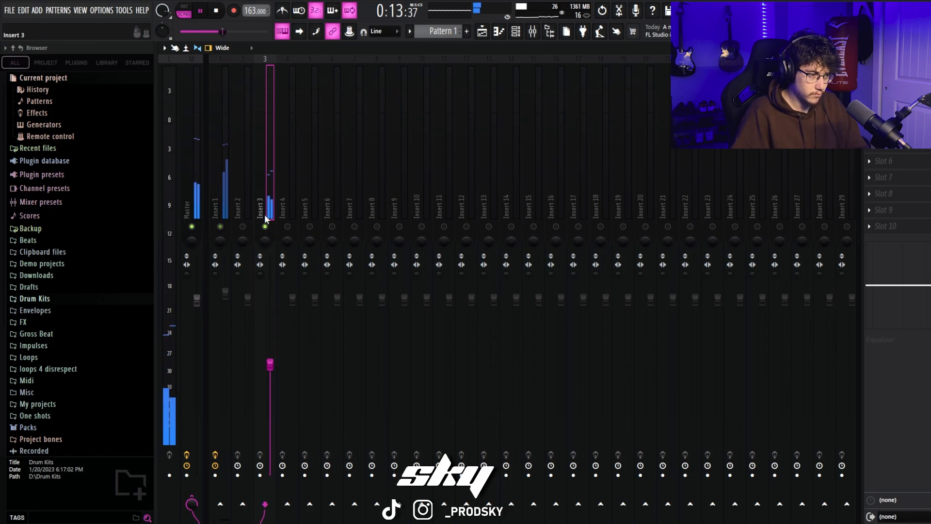
# Step: Load ValhallaVintageVerb on insert 3, set decay to 2.06 s and mix to about 34.8 %, and change the reverb mode
pyautogui.click(869, 80)
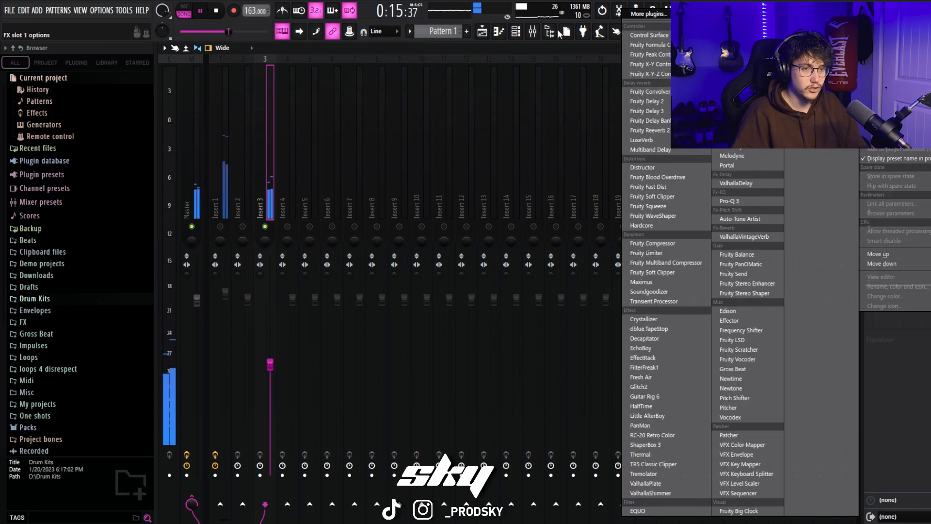
pyautogui.click(736, 237)
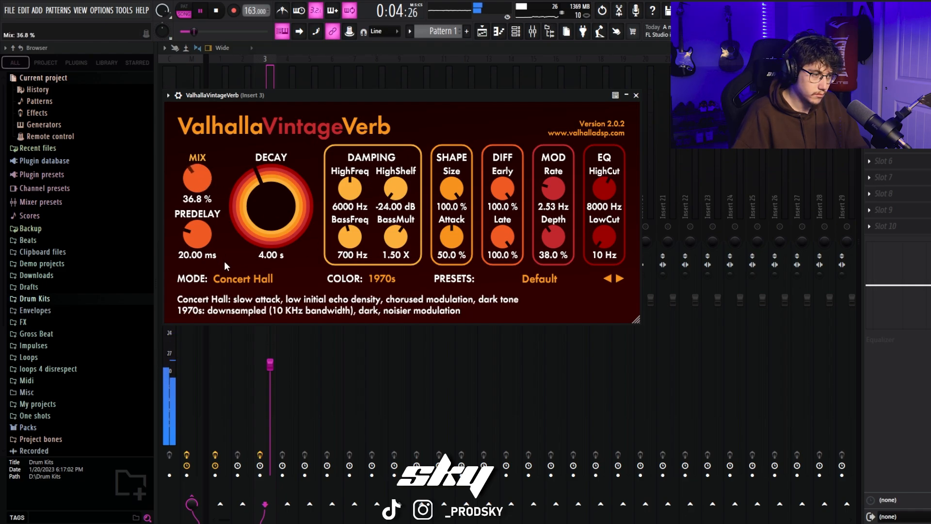
pyautogui.moveTo(224, 262); pyautogui.dragTo(226, 265)
pyautogui.moveTo(254, 218); pyautogui.dragTo(256, 243)
pyautogui.moveTo(206, 190); pyautogui.dragTo(204, 187)
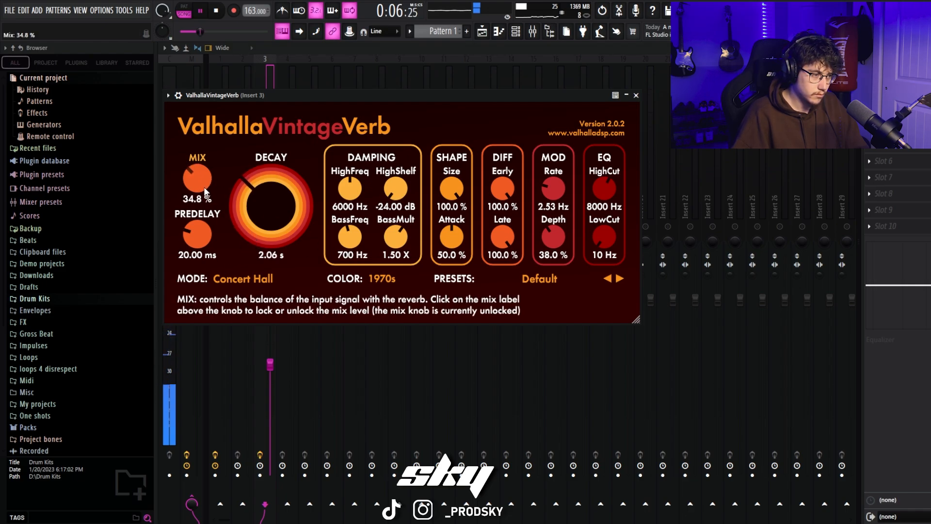
pyautogui.scroll(3, 240, 223)
pyautogui.click(245, 276)
pyautogui.click(283, 333)
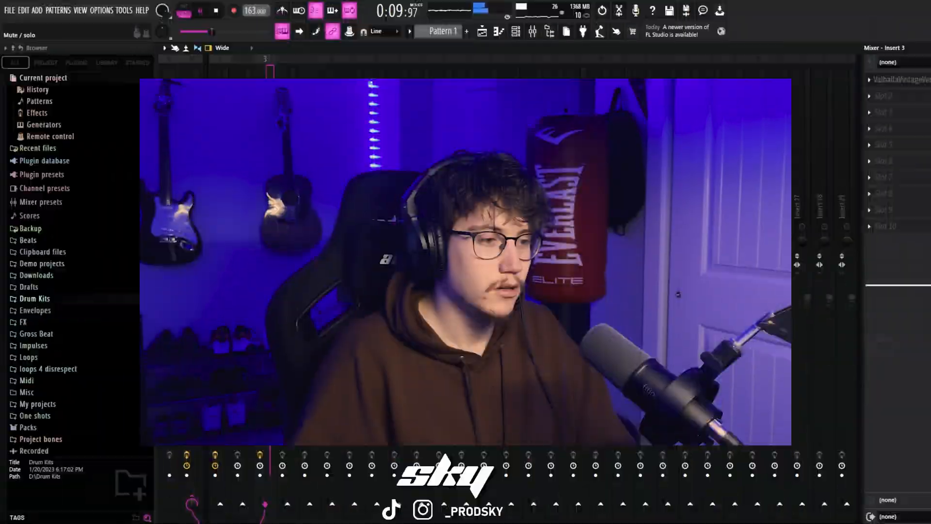
# Step: Re-enable all mixer inserts and raise the insert 3 fader slightly while the loop plays
pyautogui.press('space')
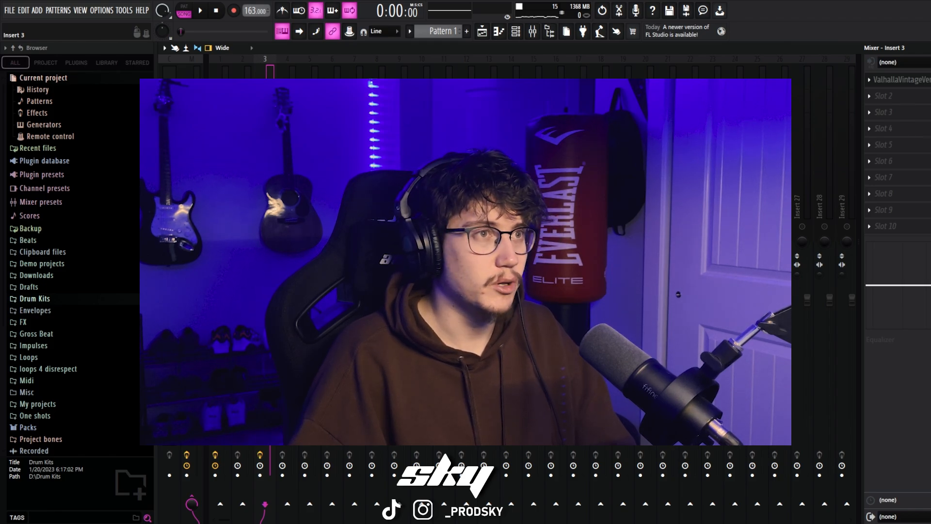
pyautogui.click(218, 209)
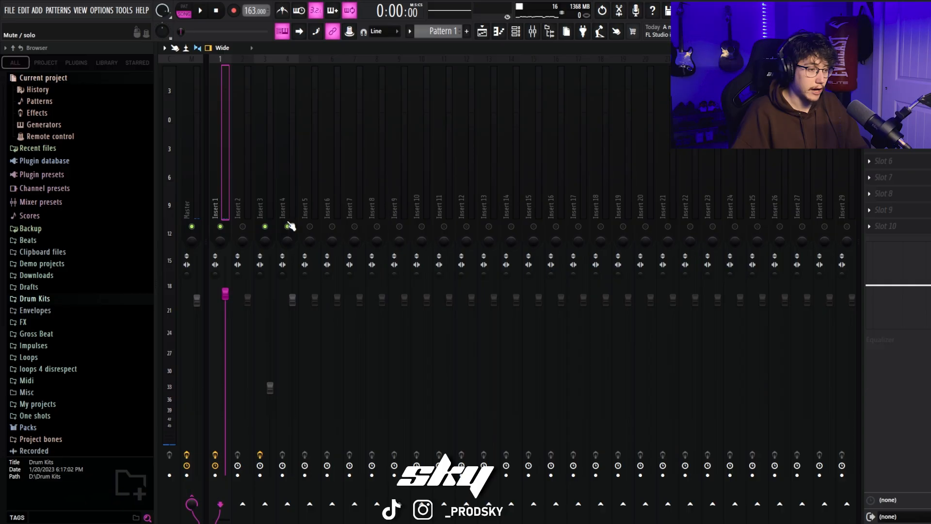
pyautogui.rightClick(243, 227)
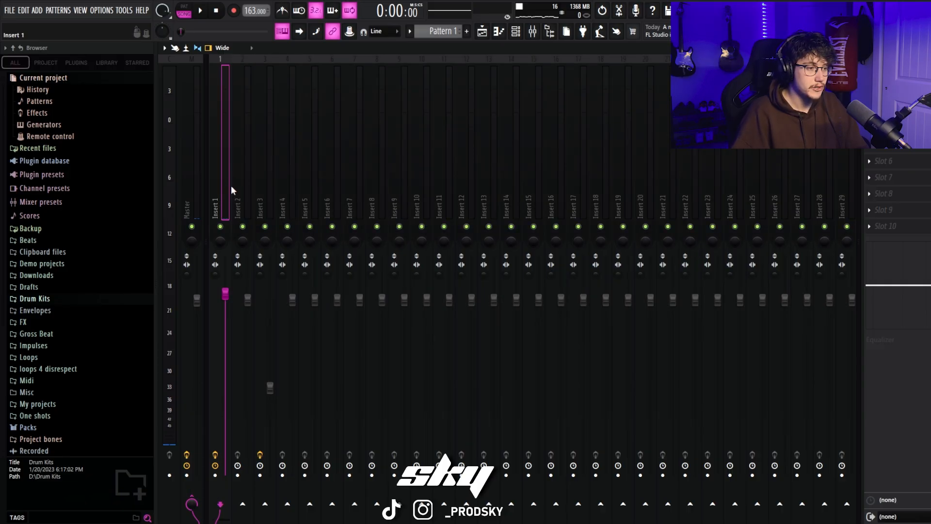
pyautogui.press('space')
pyautogui.click(270, 387)
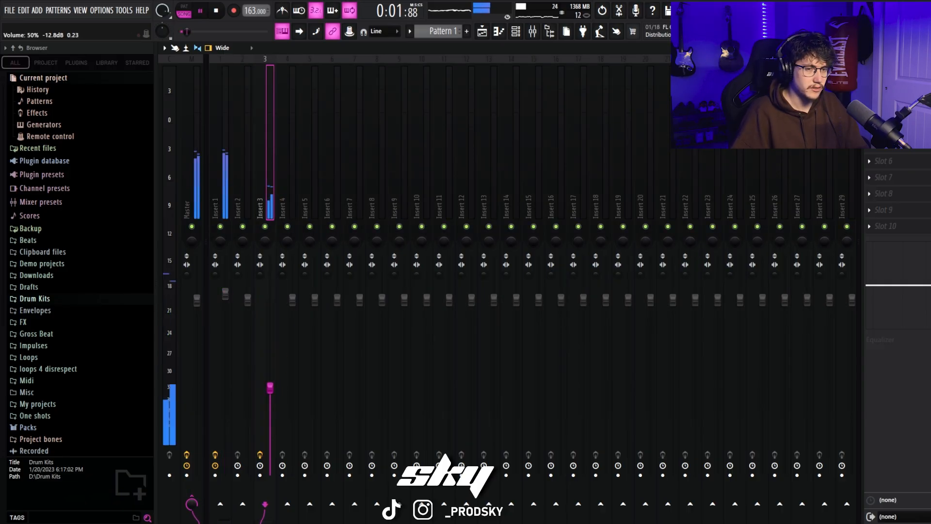
pyautogui.moveTo(270, 388); pyautogui.dragTo(270, 384)
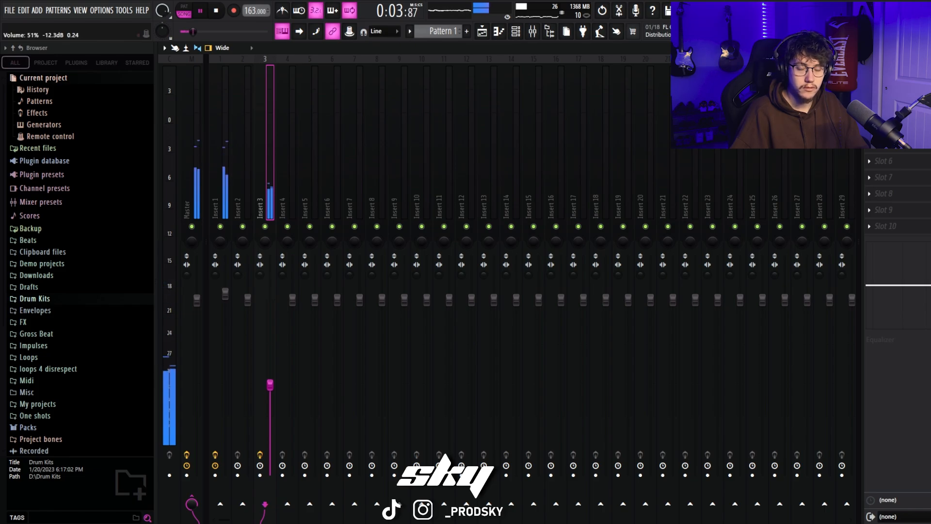
# Step: Delete the high melody notes above F6 from bar 9 onward in the ElectraX part
pyautogui.click(516, 31)
pyautogui.click(499, 32)
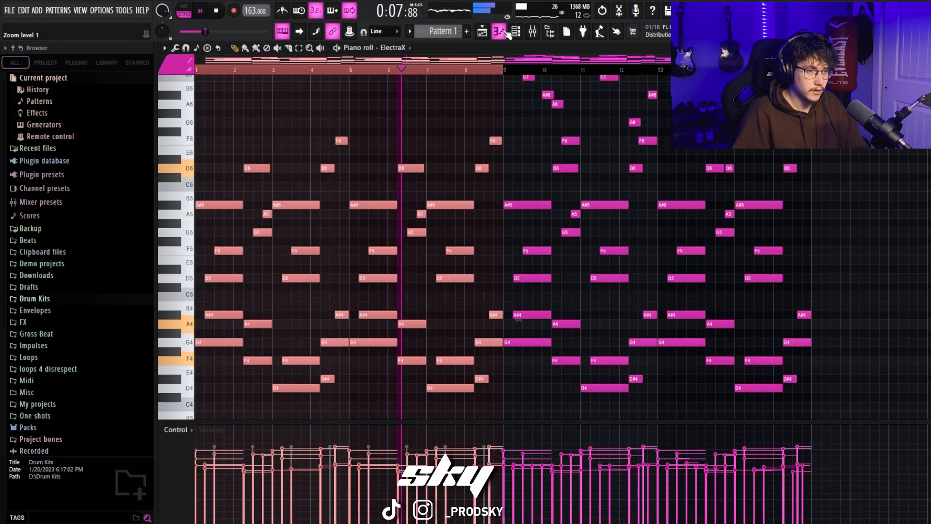
pyautogui.scroll(3, 560, 128)
pyautogui.rightClick(539, 113)
pyautogui.rightClick(533, 131)
pyautogui.rightClick(548, 150)
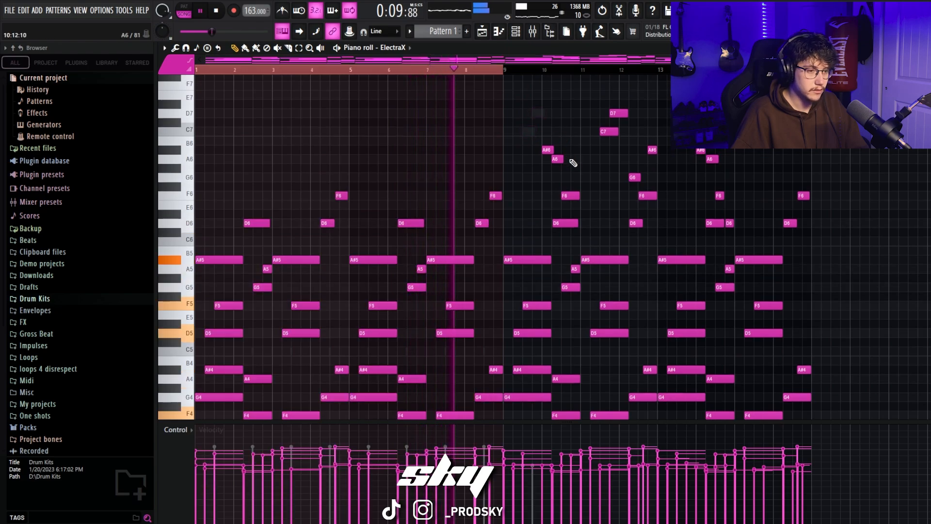
pyautogui.rightClick(557, 159)
pyautogui.rightClick(571, 195)
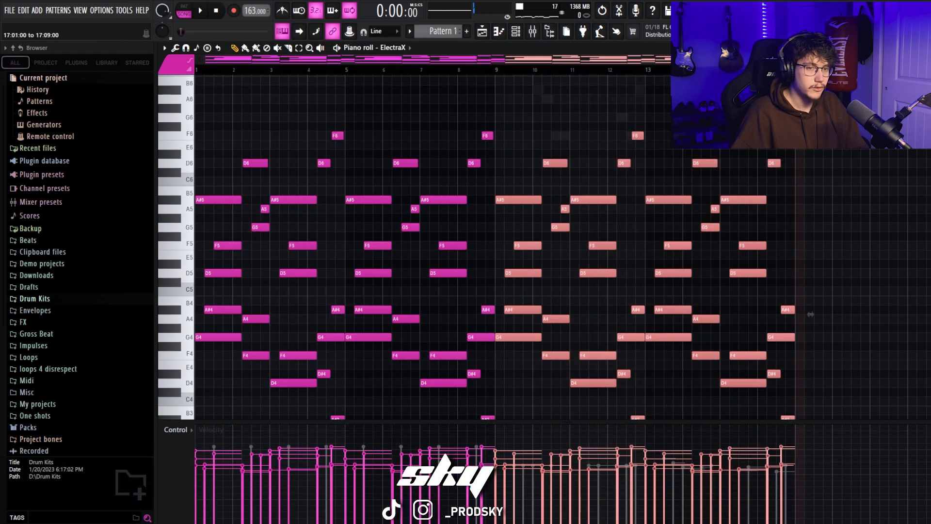
# Step: Switch the piano roll to Analog Lab V and delete the first high run, from C7 to A6, around bars 9 and 10
pyautogui.click(405, 52)
pyautogui.click(427, 142)
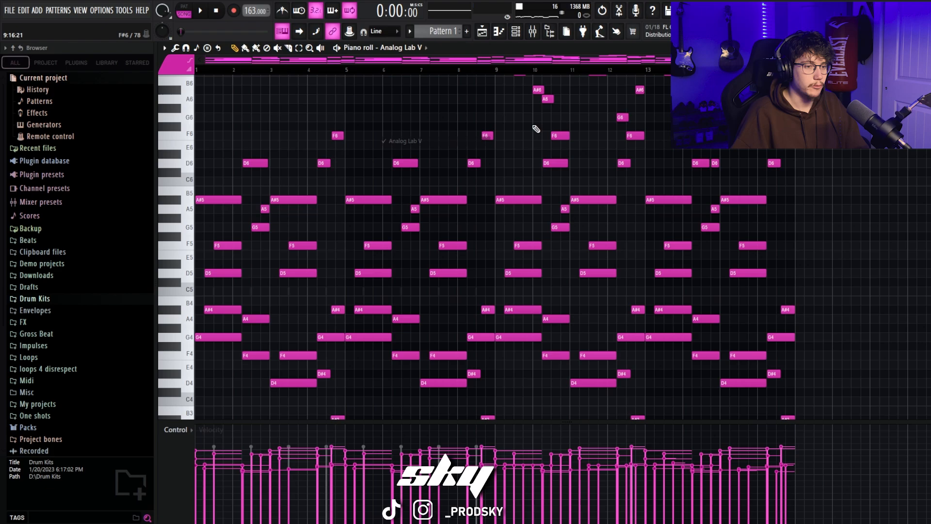
pyautogui.scroll(2, 534, 129)
pyautogui.rightClick(529, 108)
pyautogui.rightClick(520, 126)
pyautogui.scroll(3, 557, 164)
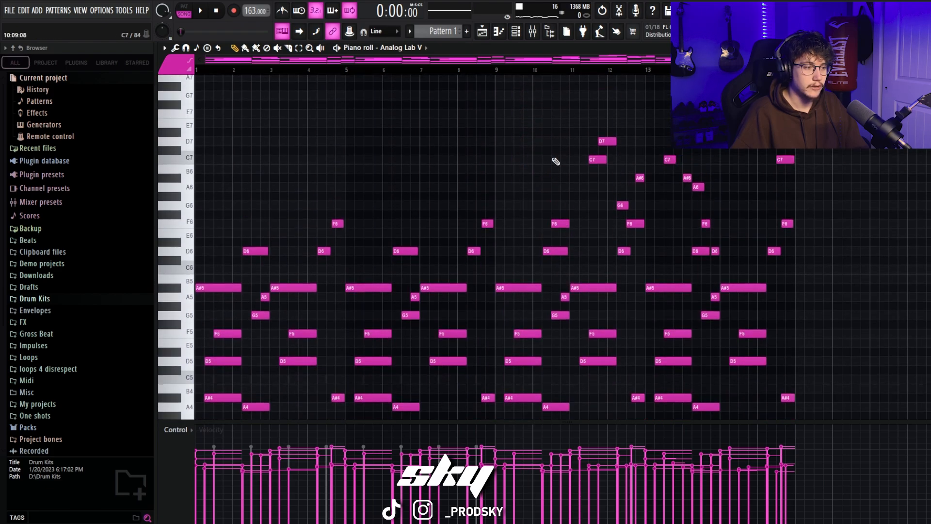
pyautogui.scroll(-5, 617, 220)
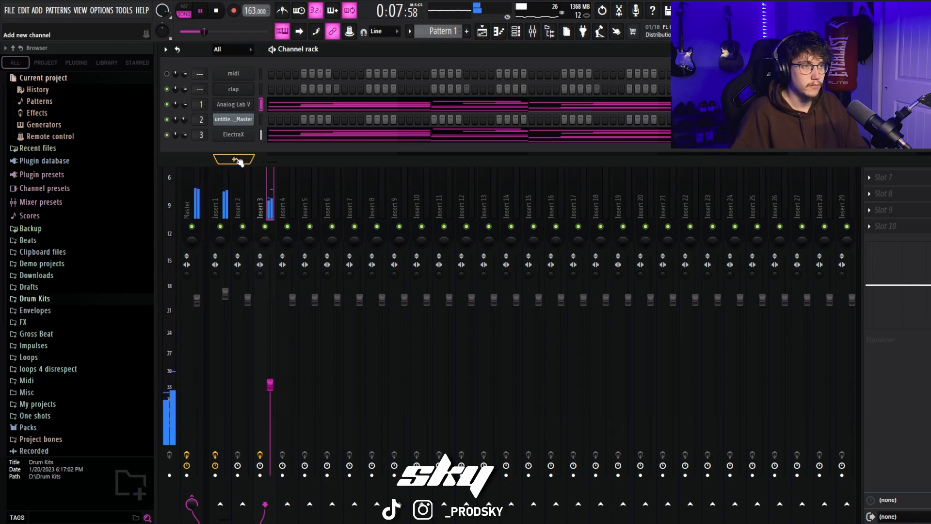
# Step: Add a Zebra2 channel to the channel rack and replace it with Serum
pyautogui.click(236, 161)
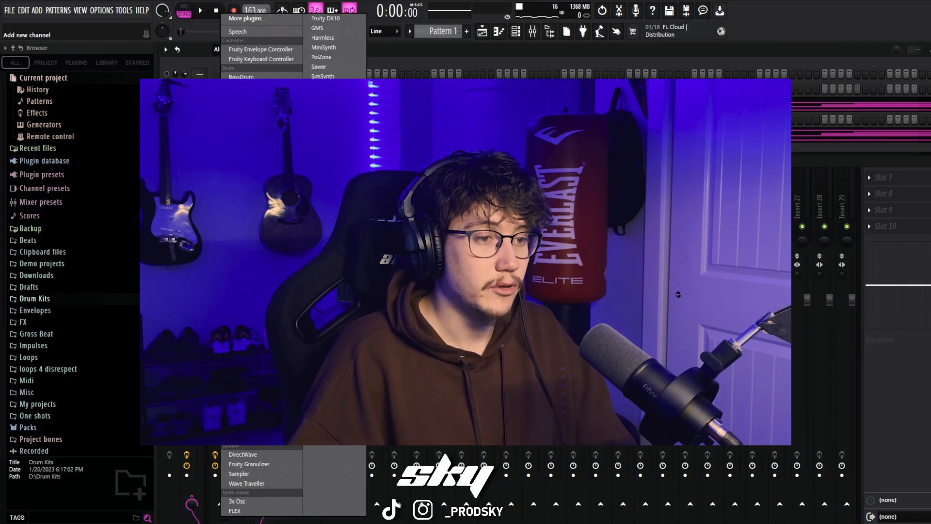
pyautogui.click(322, 184)
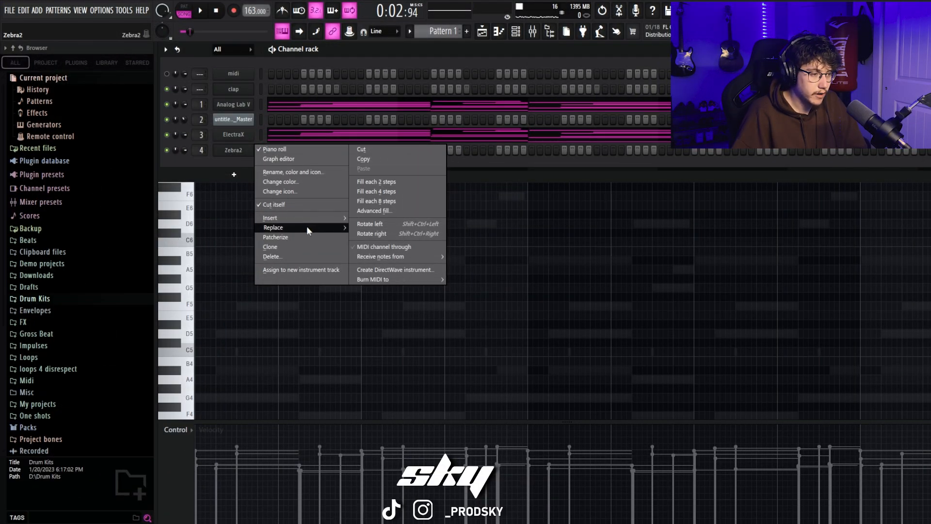
pyautogui.moveTo(307, 226)
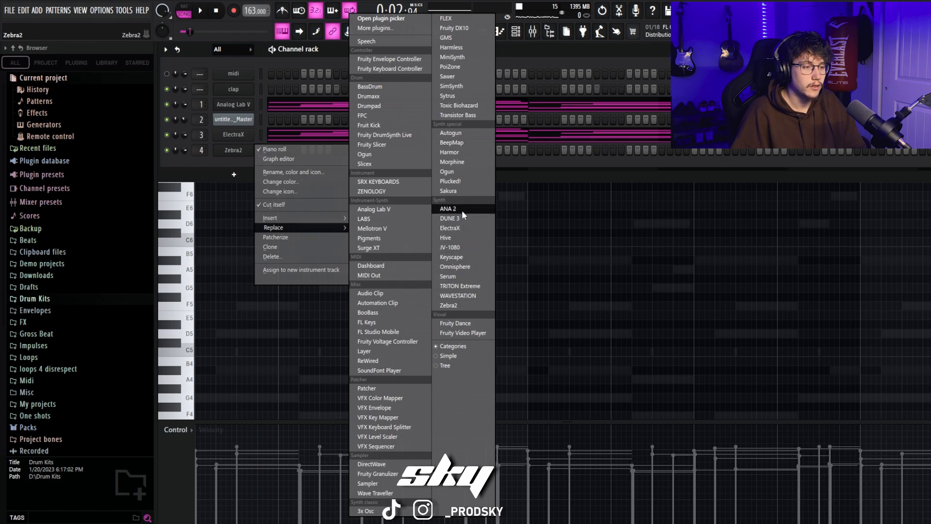
pyautogui.click(465, 276)
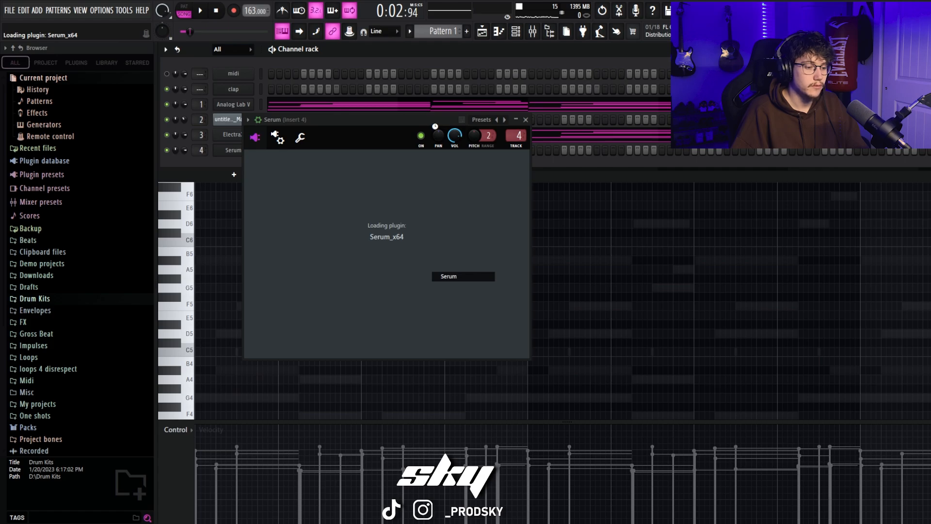
# Step: Browse Serum's user presets to the AURA SERUM BANK inside 1. SERUM PRESETS synthetic
pyautogui.click(531, 142)
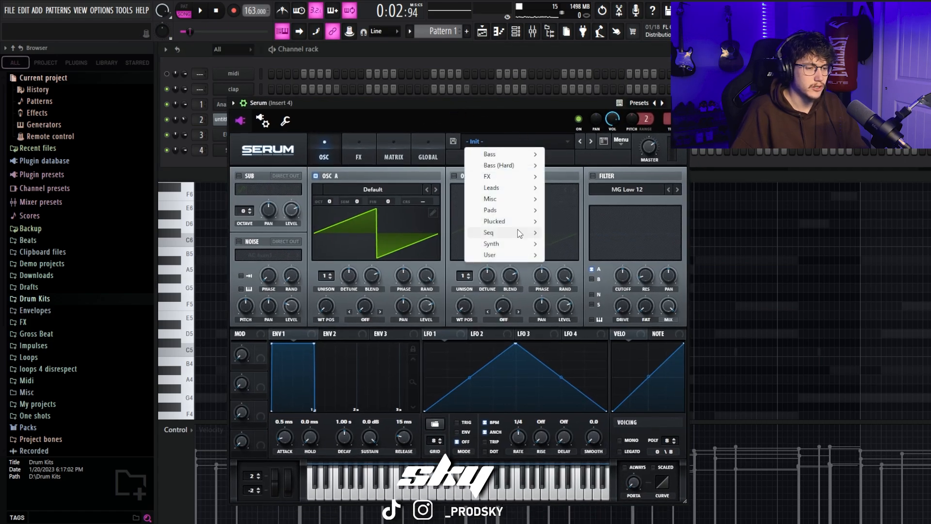
pyautogui.moveTo(516, 260)
pyautogui.moveTo(623, 270)
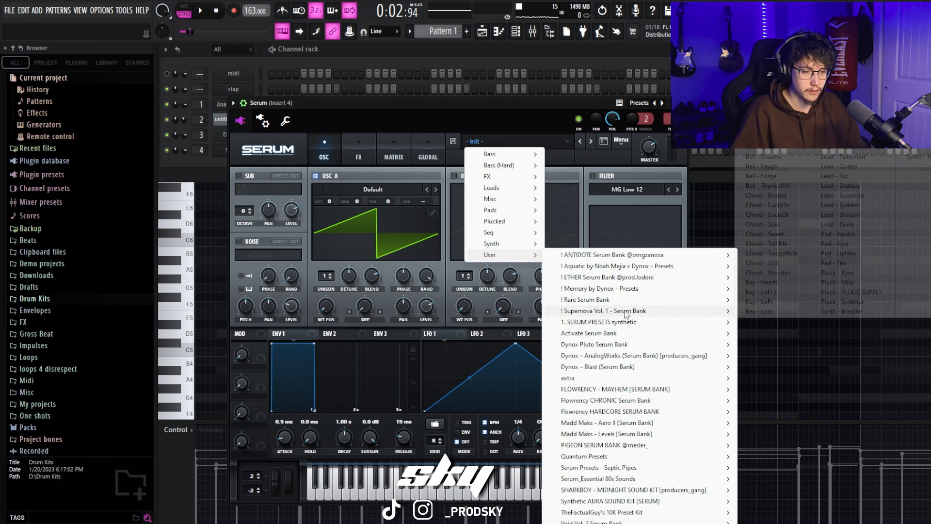
pyautogui.moveTo(626, 324)
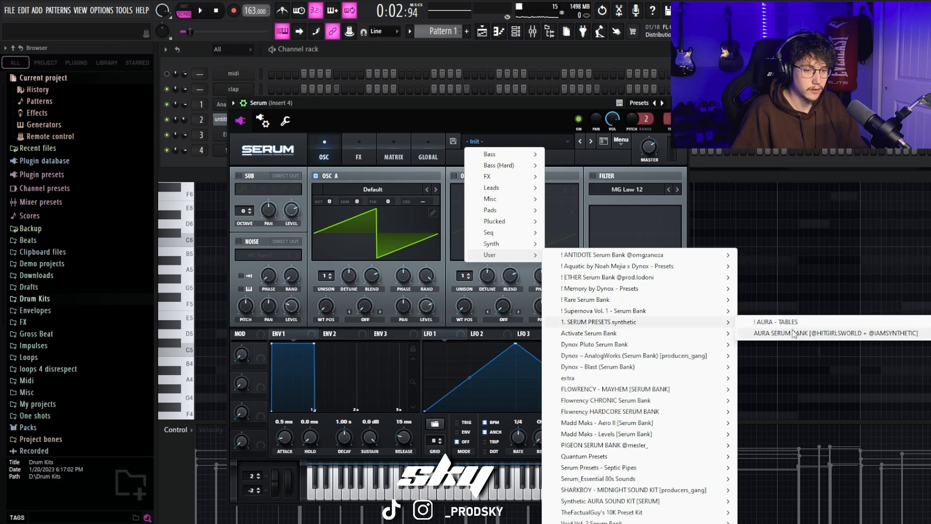
pyautogui.moveTo(747, 335)
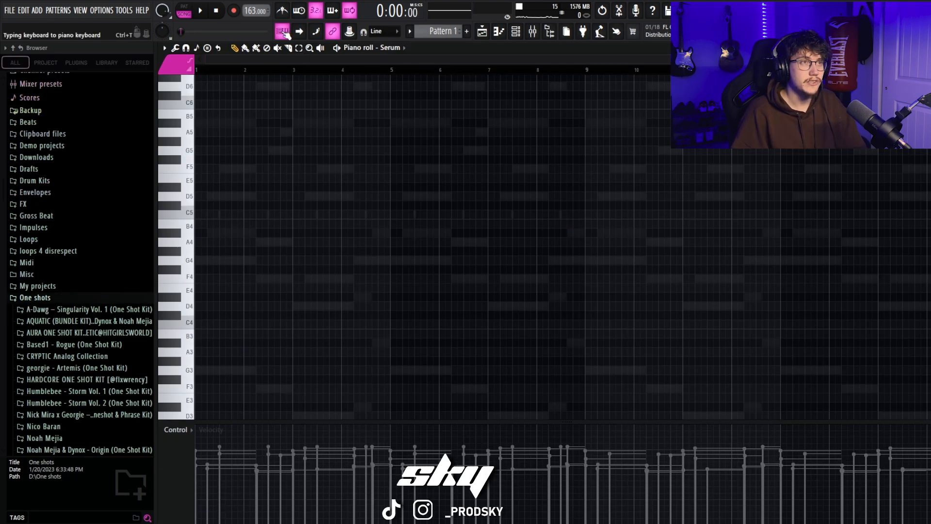
# Step: Set the typing keyboard's root note to G with the Minor Melodic layout
pyautogui.click(282, 32)
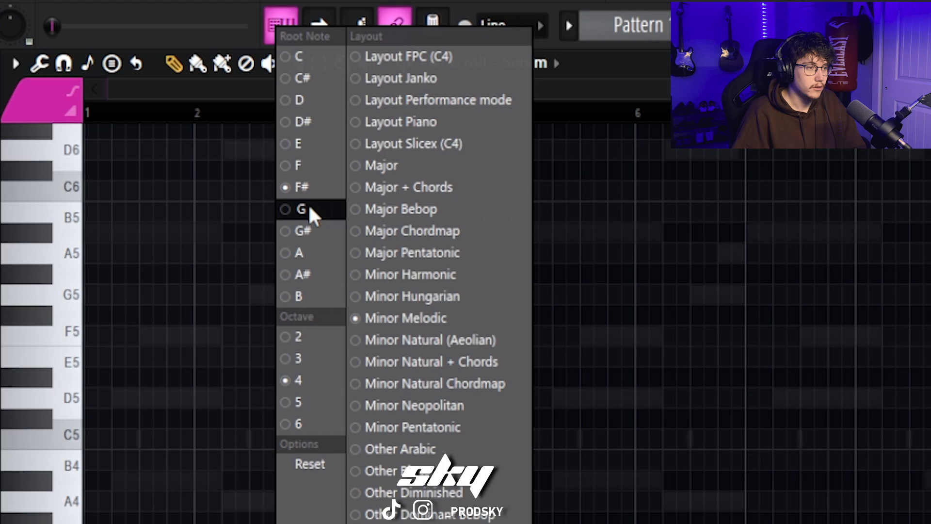
pyautogui.click(295, 113)
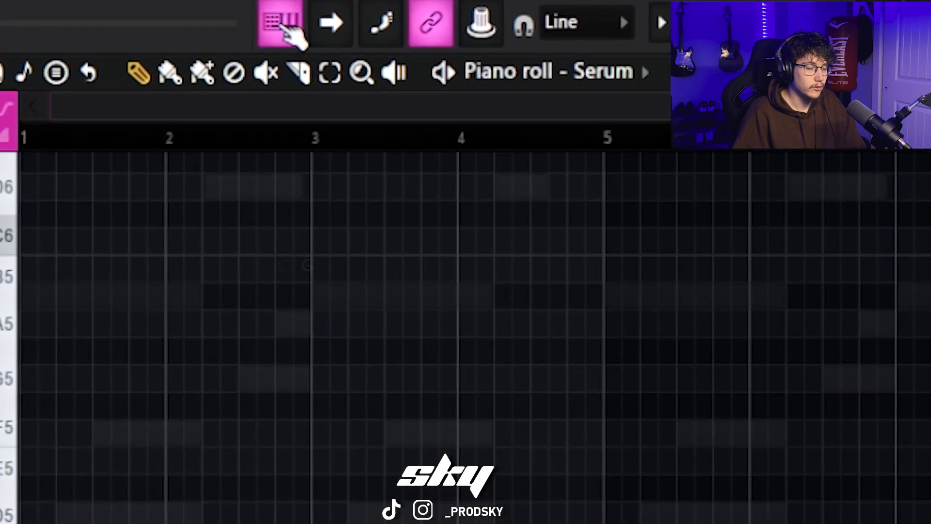
pyautogui.click(286, 29)
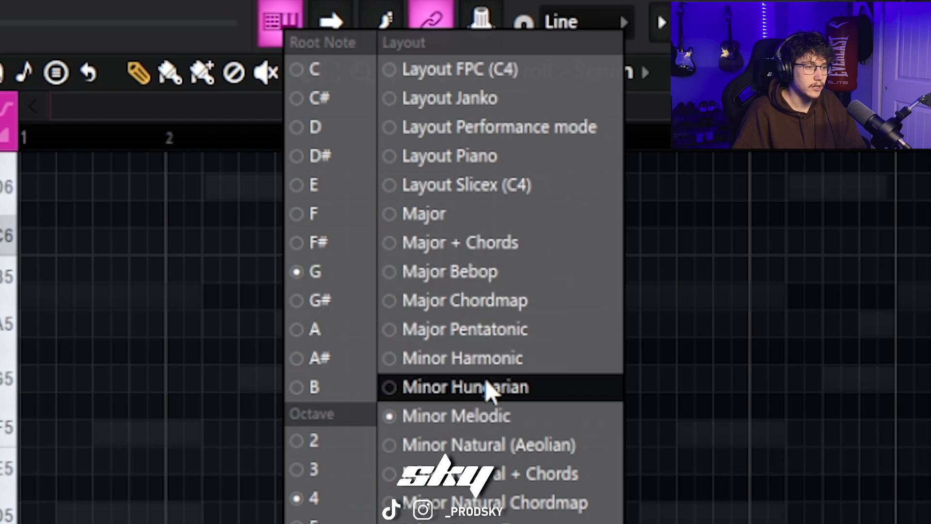
pyautogui.click(496, 416)
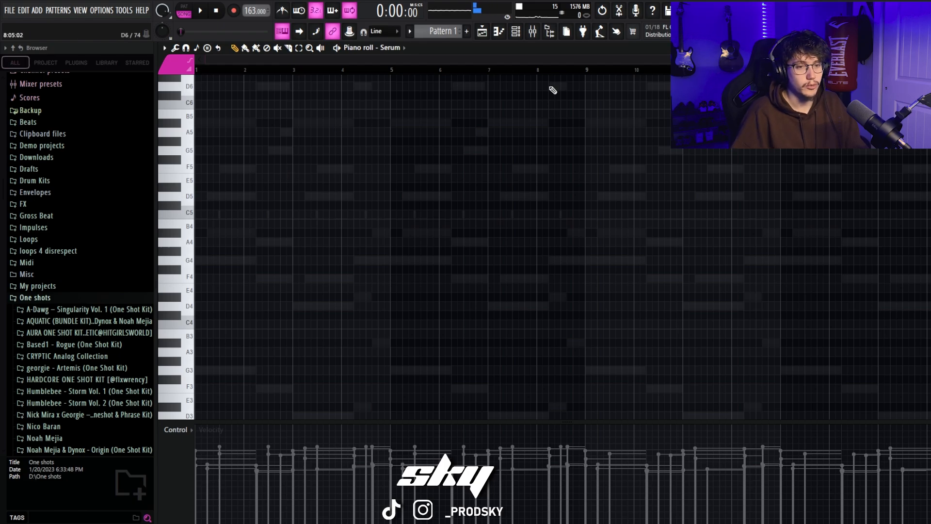
# Step: Audition high lead notes on the Serum channel over the loop
pyautogui.scroll(3, 536, 89)
pyautogui.press('space')
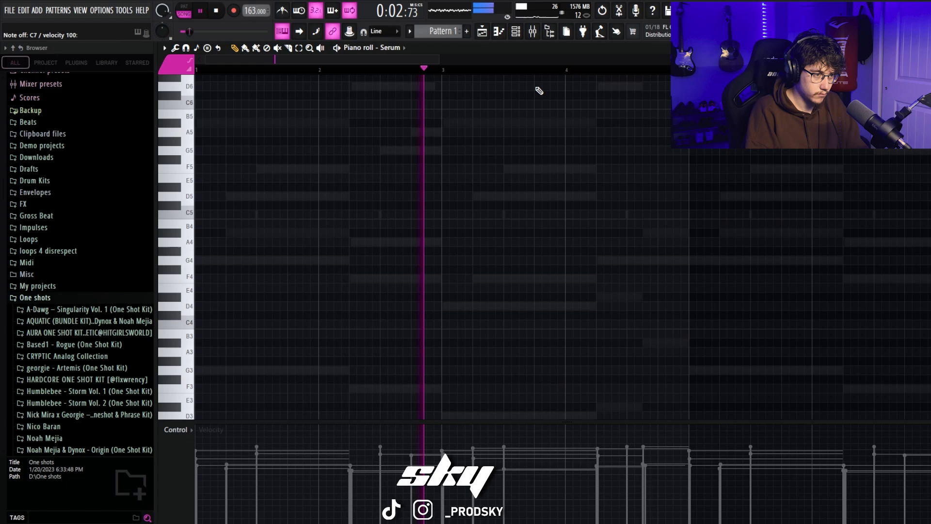
pyautogui.press('space')
pyautogui.scroll(3, 256, 207)
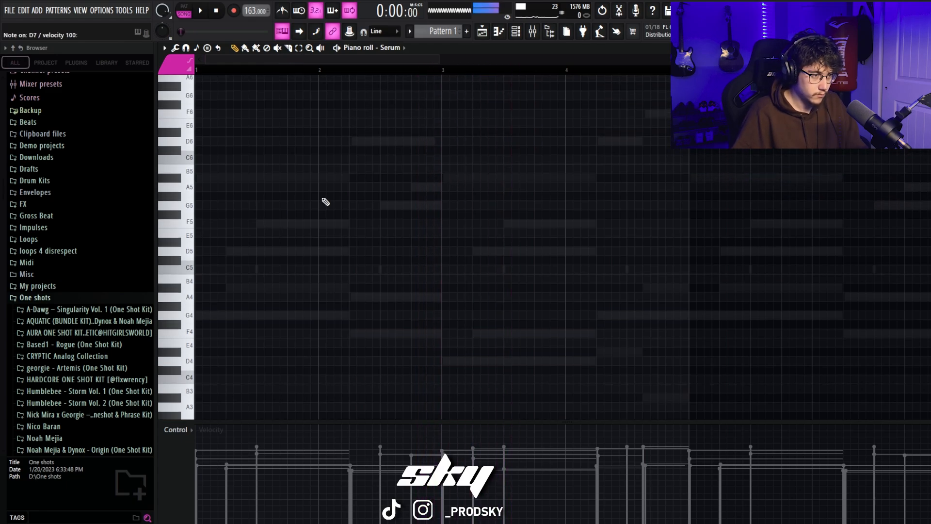
pyautogui.scroll(6, 322, 202)
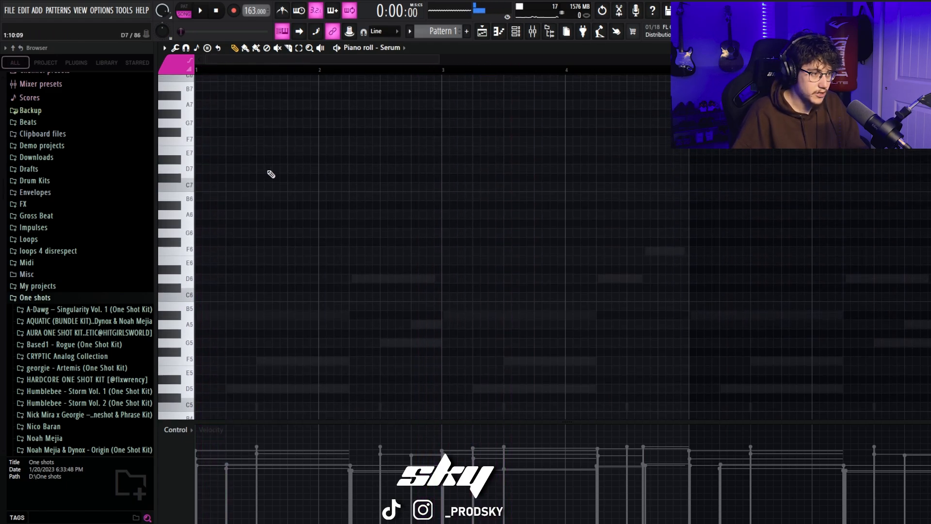
# Step: Play the loop with only inserts 1 and 4 active and set the insert 4 fader to 103%
pyautogui.press('F9')
pyautogui.press('space')
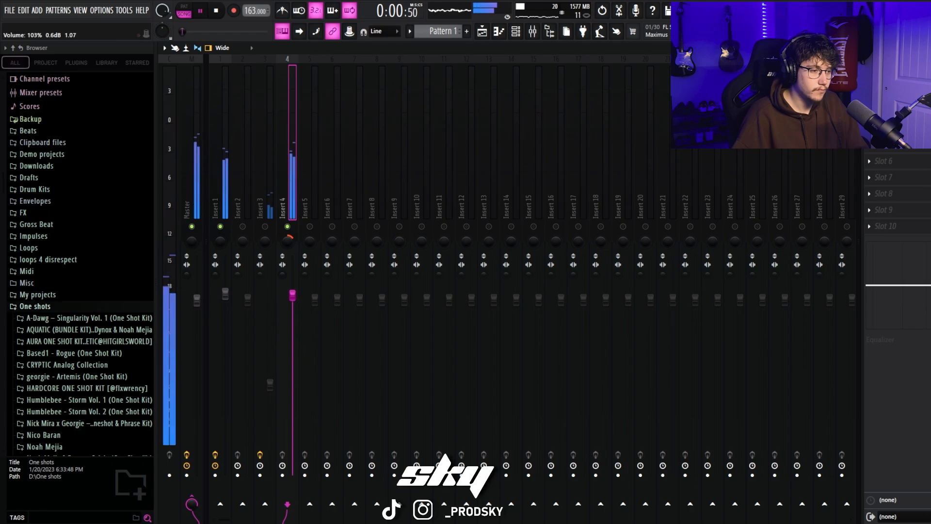
pyautogui.press('space')
# Step: Add a C6 note on beat 2 of bar 2 in the Serum lead and try a D6 note after it
pyautogui.click(500, 32)
pyautogui.press('space')
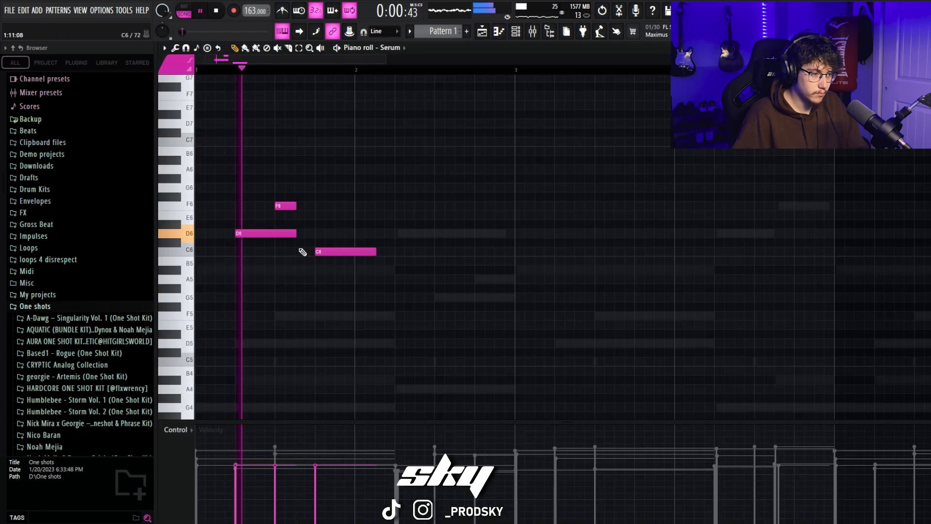
pyautogui.click(411, 252)
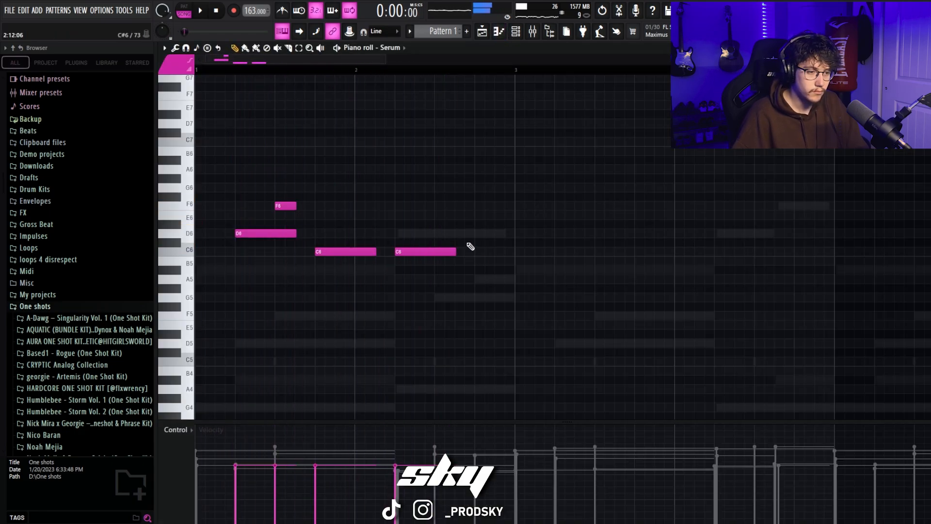
pyautogui.click(467, 233)
pyautogui.rightClick(466, 233)
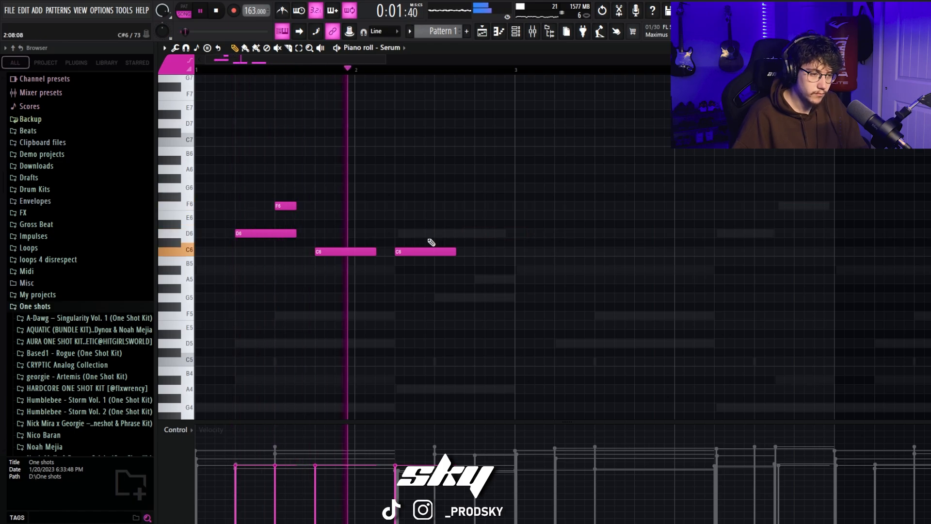
# Step: Complete bar 2 of the Serum lead with a short D6 note and an A#5 note, checking the phrase in playback
pyautogui.click(441, 234)
pyautogui.press('space')
pyautogui.moveTo(480, 280); pyautogui.dragTo(512, 273)
pyautogui.press('space')
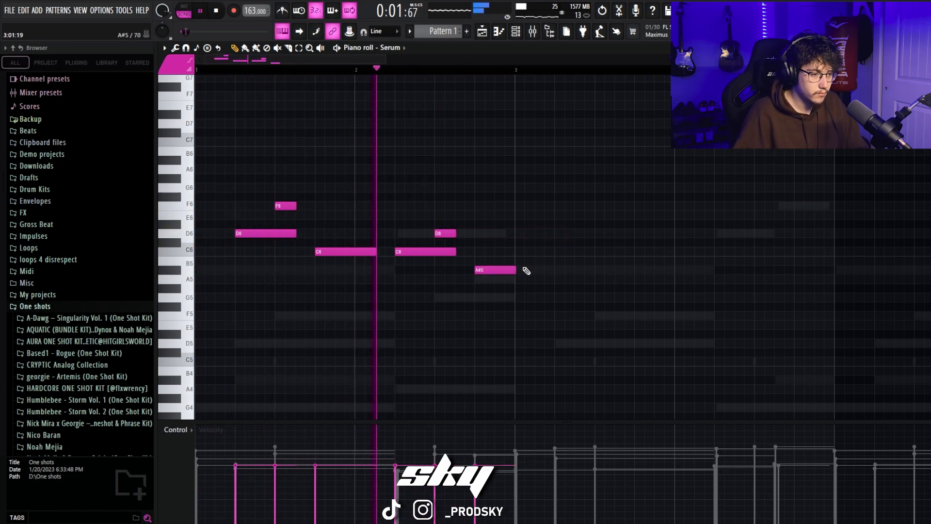
pyautogui.press('space')
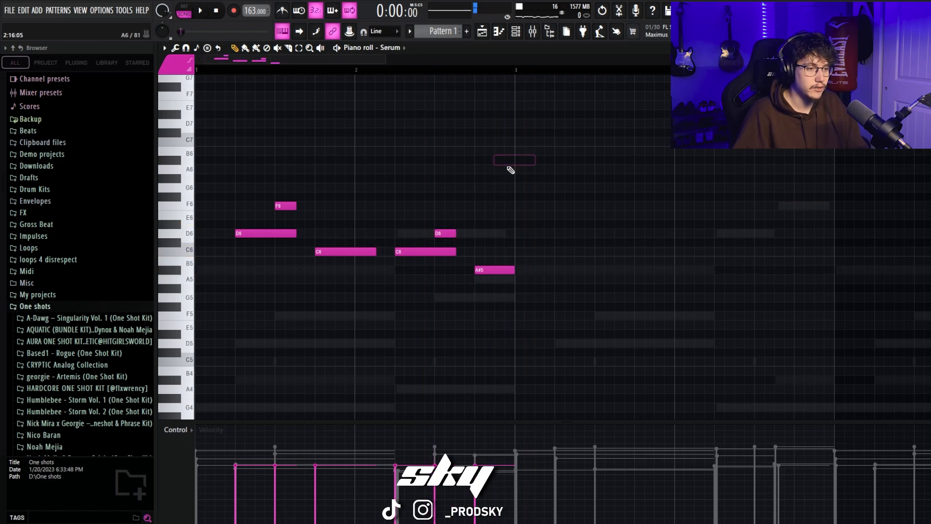
# Step: Play the loop with insert 1 enabled to lower the insert 4 fader, then solo insert 4 and stop playback
pyautogui.press('space')
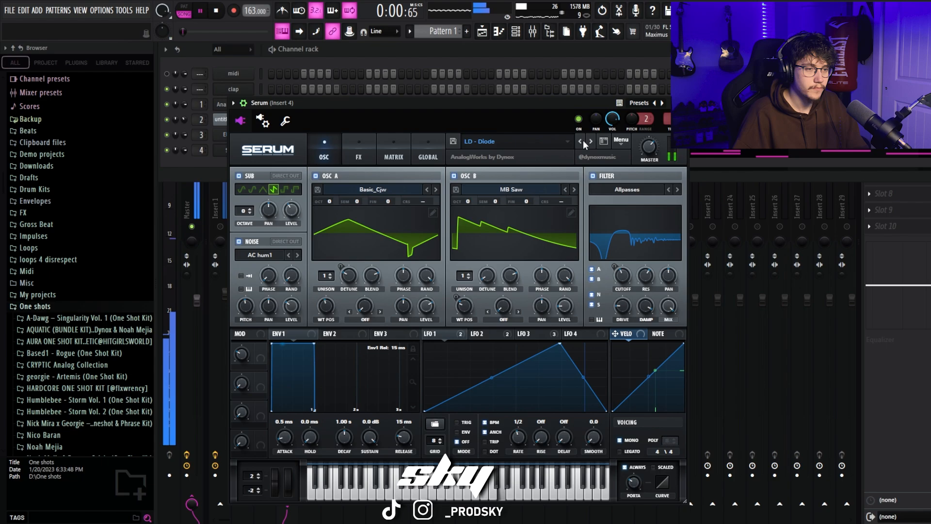
pyautogui.click(220, 227)
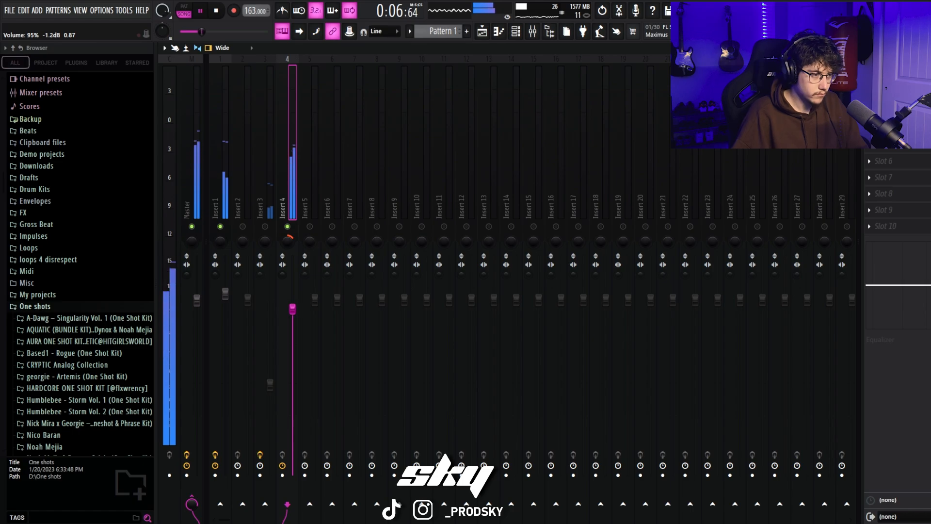
pyautogui.moveTo(292, 309); pyautogui.dragTo(293, 325)
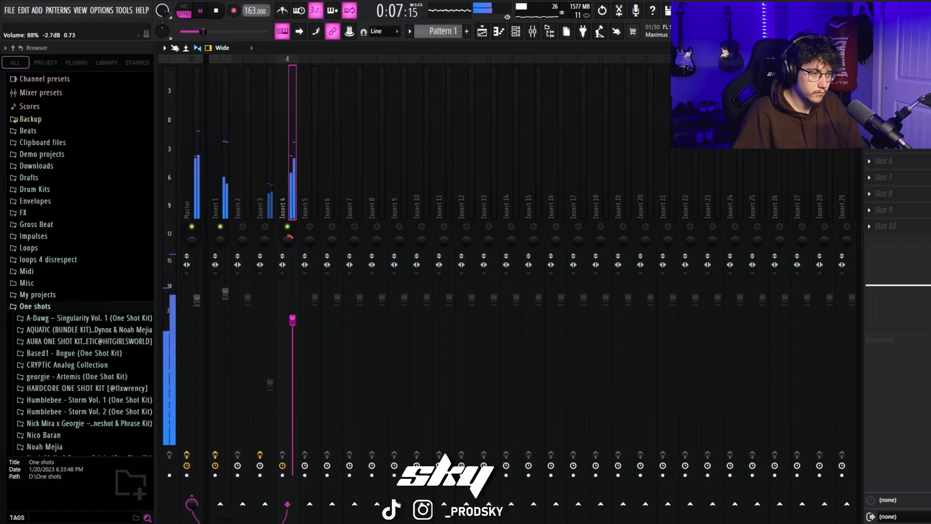
pyautogui.rightClick(288, 227)
pyautogui.press('space')
pyautogui.click(869, 80)
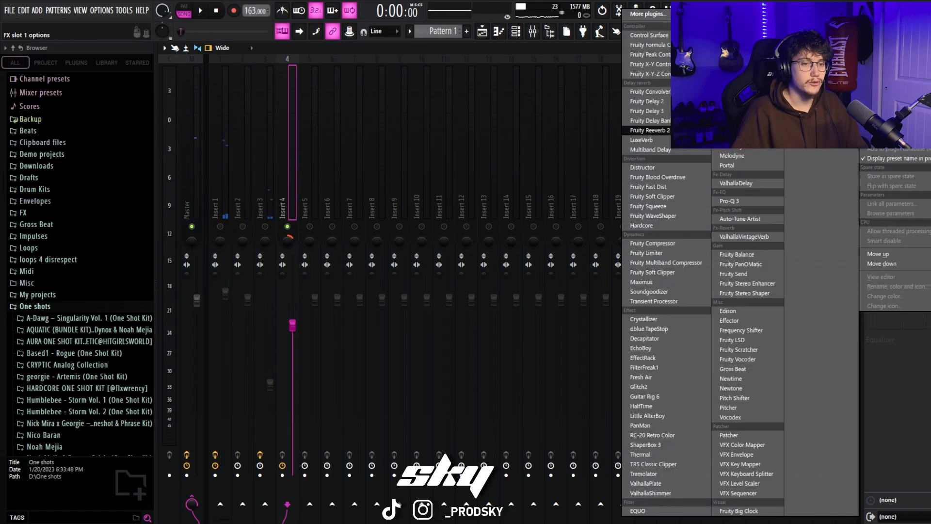
pyautogui.click(294, 139)
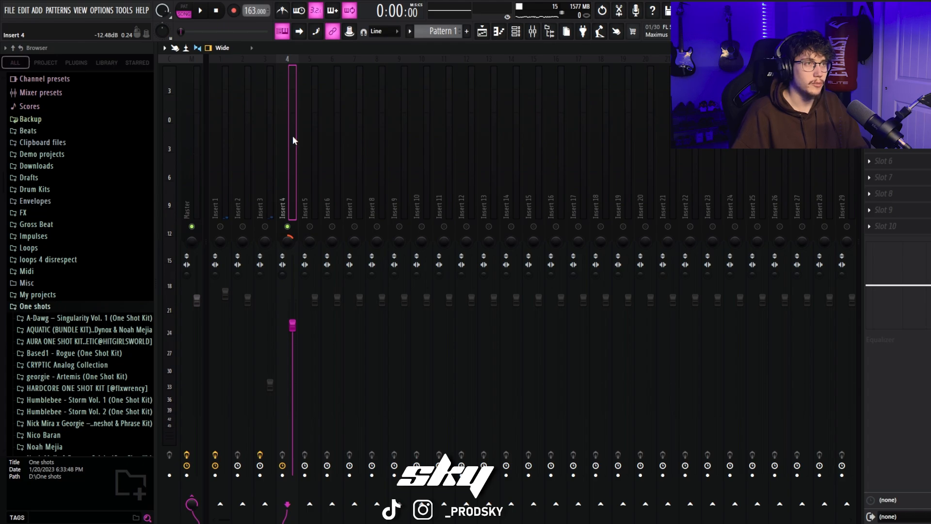
pyautogui.click(869, 79)
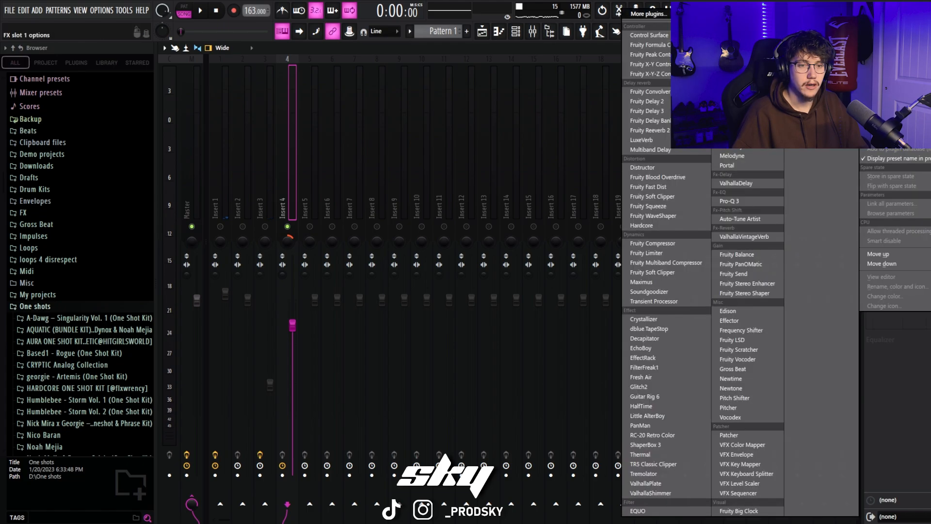
pyautogui.click(315, 140)
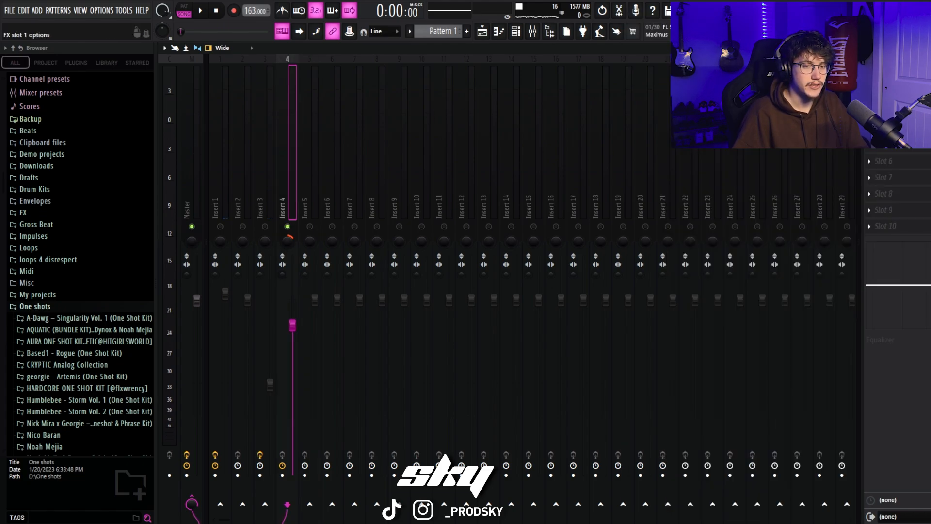
pyautogui.click(869, 79)
pyautogui.click(307, 159)
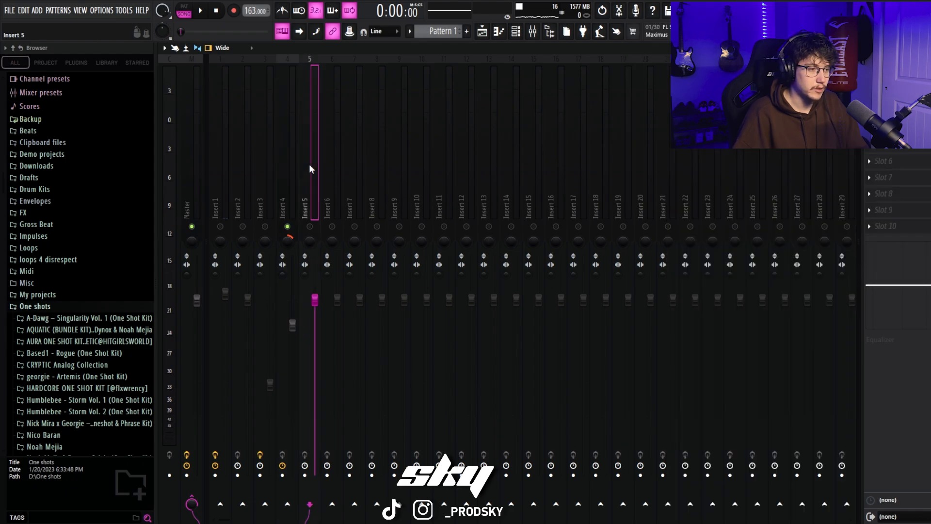
# Step: Re-enable insert 1 alongside insert 4 and play the loop
pyautogui.click(283, 211)
pyautogui.click(218, 200)
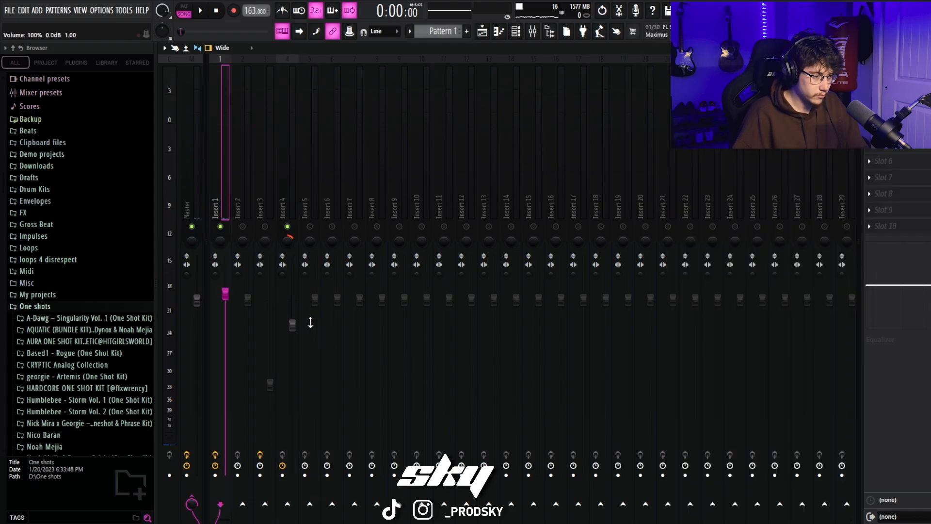
pyautogui.click(296, 242)
pyautogui.press('space')
# Step: Add A5 notes at the starts of bars 3 and 7 in the Serum lead
pyautogui.press('F7')
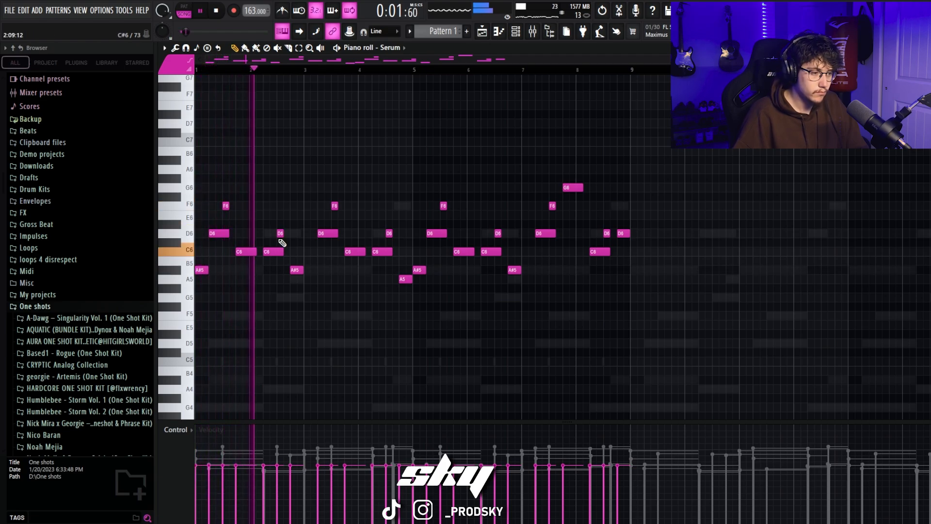
pyautogui.click(309, 279)
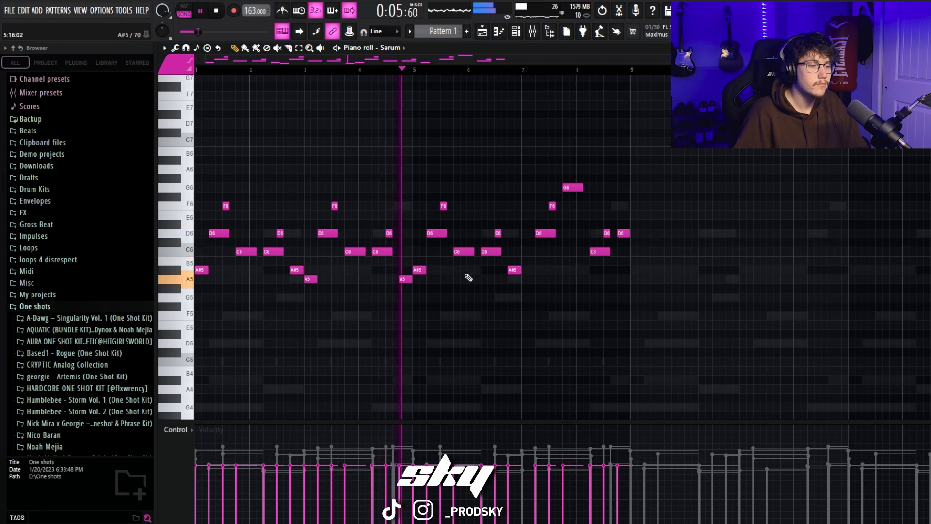
pyautogui.click(526, 280)
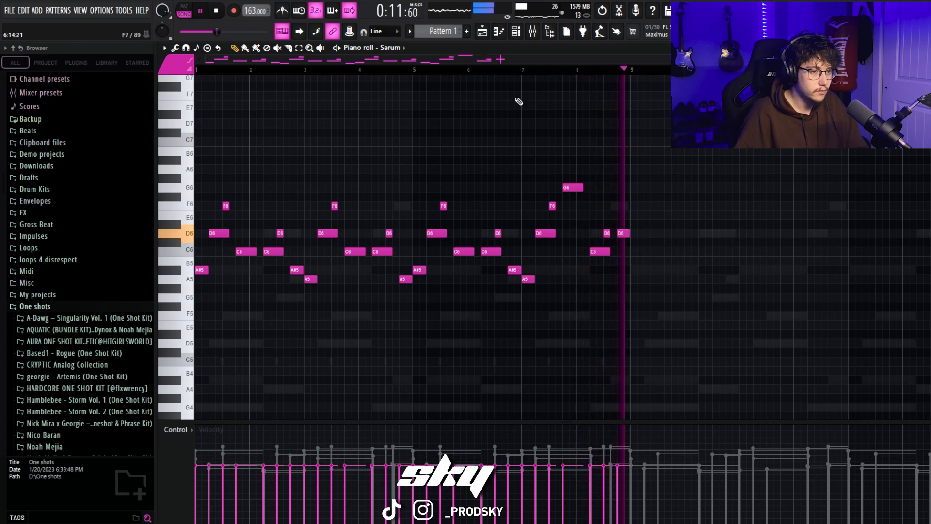
# Step: Delete the Serum lead notes from bar 5 onward and duplicate the first four bars in their place
pyautogui.press('space')
pyautogui.moveTo(676, 318); pyautogui.dragTo(440, 153)
pyautogui.press('Delete')
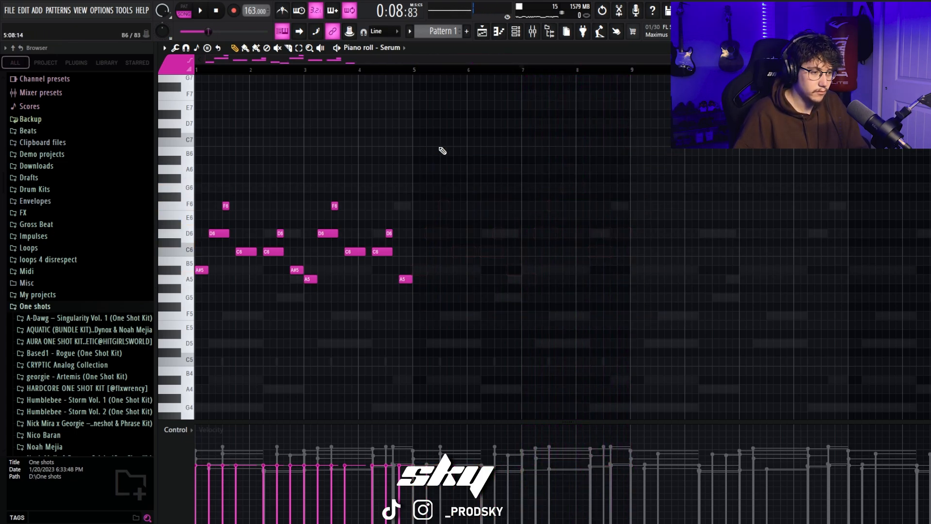
pyautogui.moveTo(515, 311); pyautogui.dragTo(199, 186)
pyautogui.hotkey('ctrl', 'b')
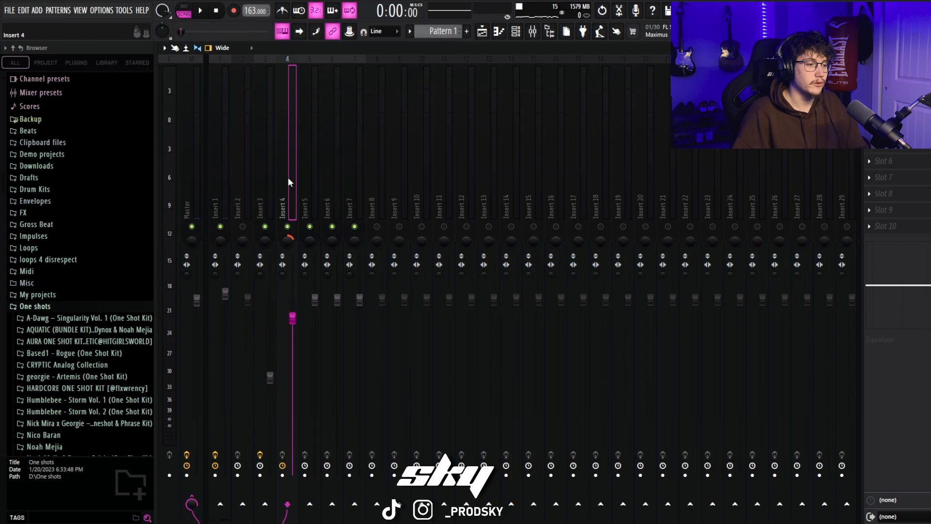
# Step: Load Portal in the first effect slot of insert 4 and apply its LIQUID preset from ENVYRAL - ENIGMA
pyautogui.click(271, 190)
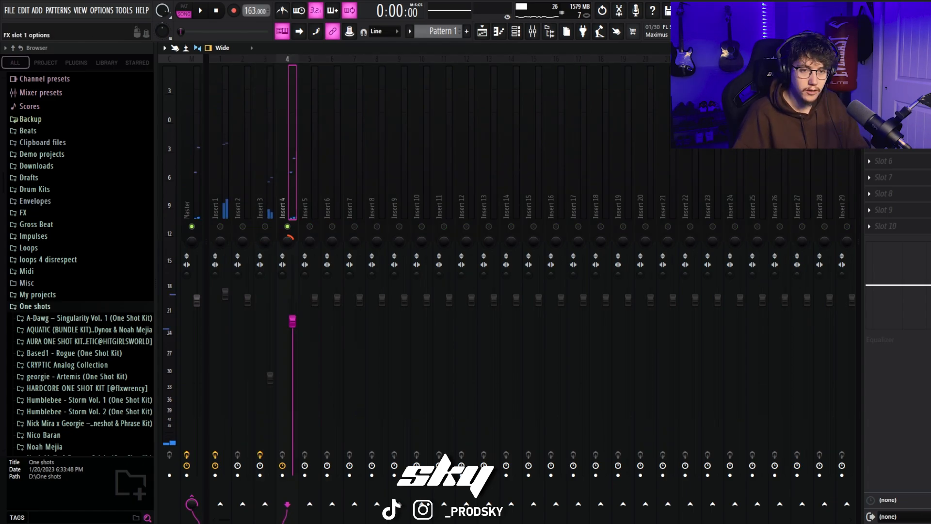
pyautogui.click(869, 80)
pyautogui.moveTo(879, 91)
pyautogui.click(740, 165)
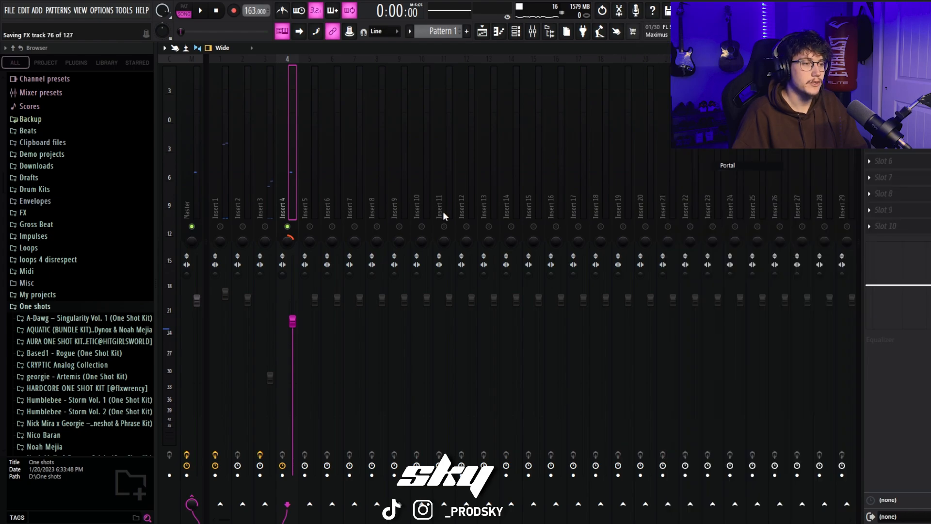
pyautogui.moveTo(414, 124); pyautogui.dragTo(439, 108)
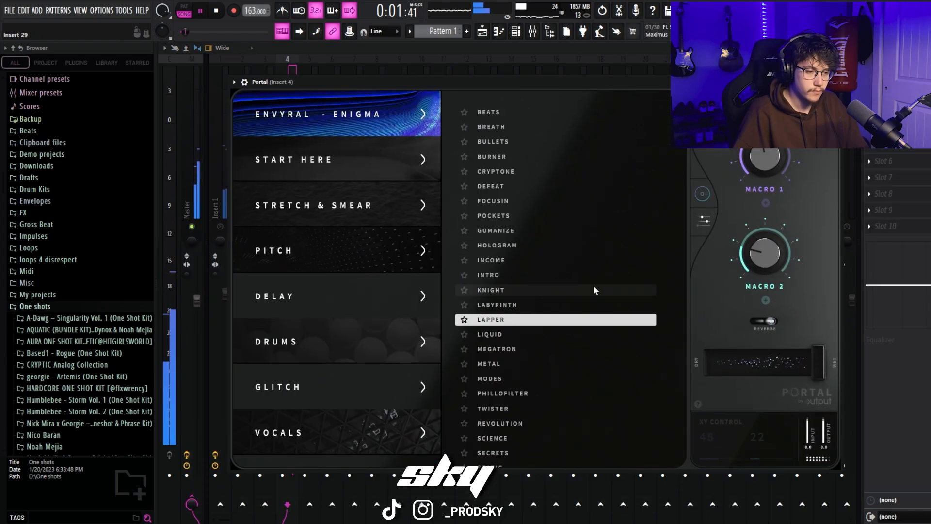
pyautogui.click(492, 336)
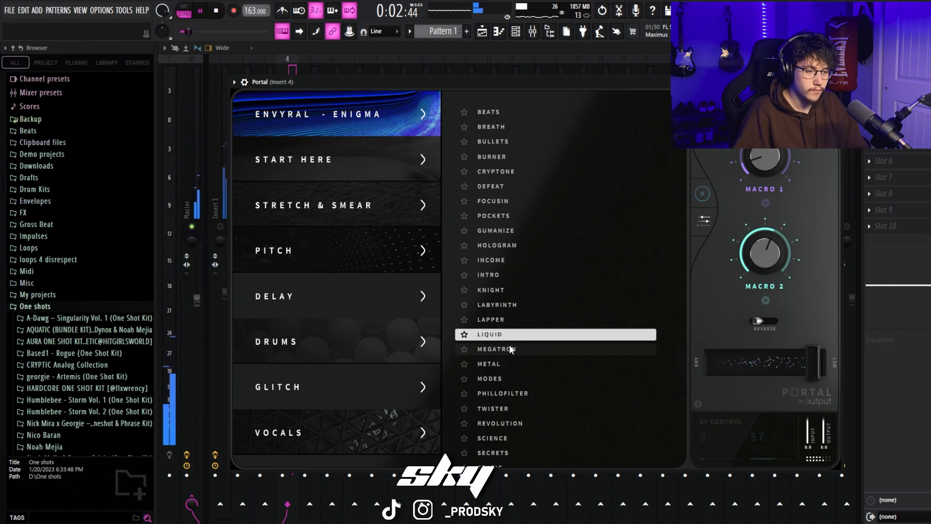
# Step: Set the insert 4 fader to 100% and re-enable inserts 1, 3 and 5 to 18 during playback
pyautogui.click(221, 227)
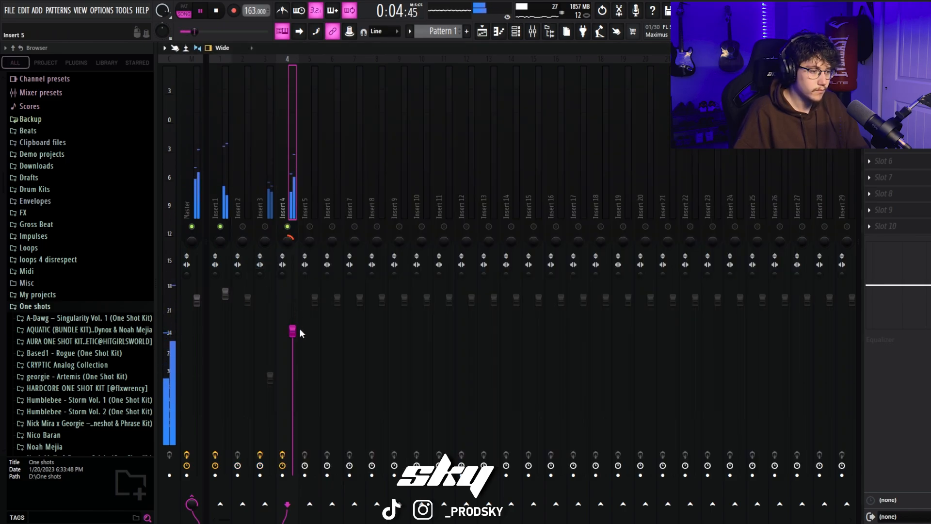
pyautogui.moveTo(294, 331); pyautogui.dragTo(293, 300)
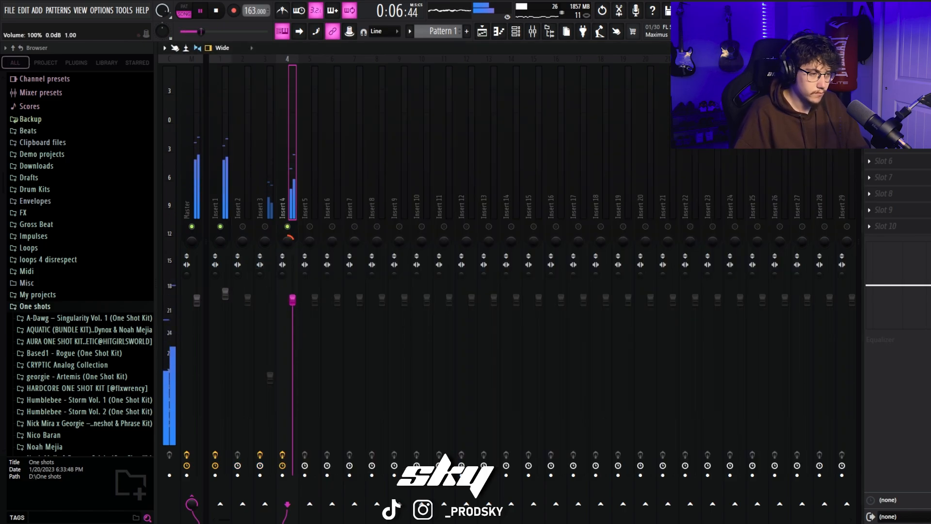
pyautogui.click(265, 227)
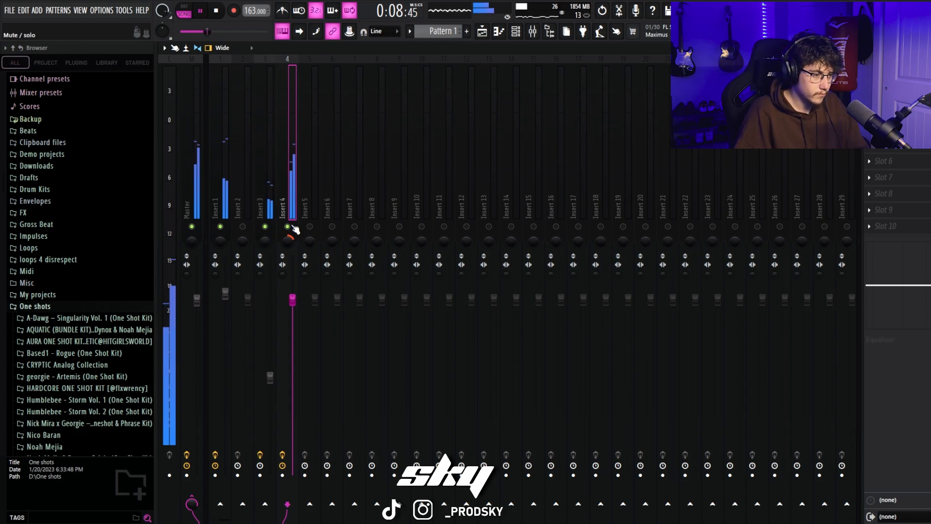
pyautogui.click(309, 227)
pyautogui.click(422, 226)
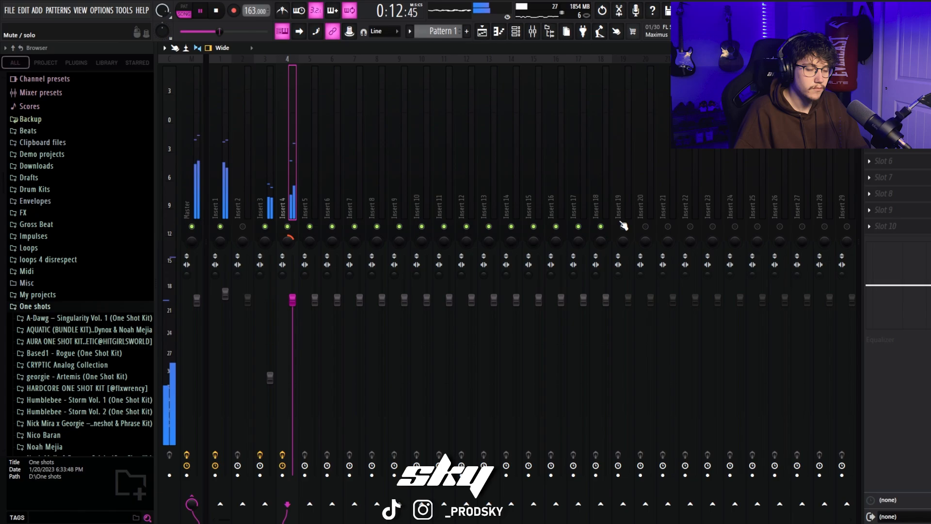
pyautogui.press('space')
# Step: Check the lead's repeated notes, start rendering the finished loop and open the file commands
pyautogui.press('F7')
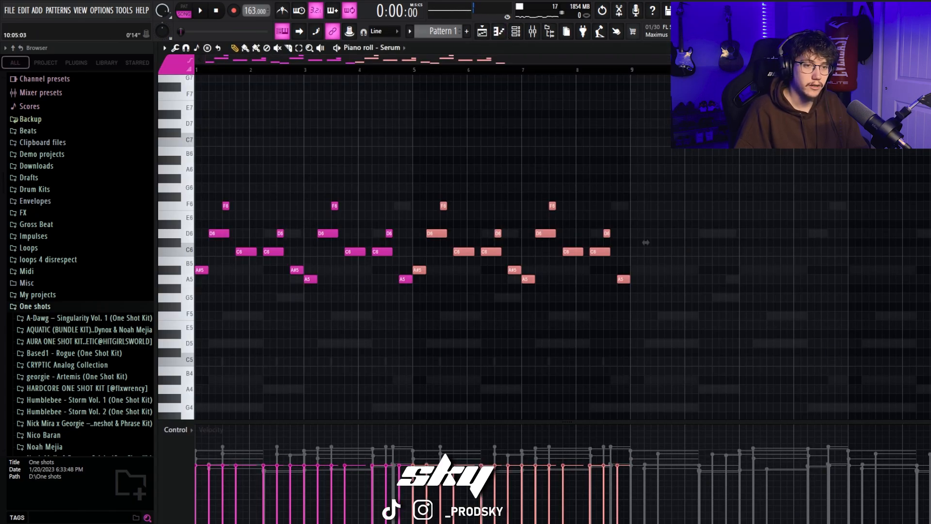
pyautogui.press('F9')
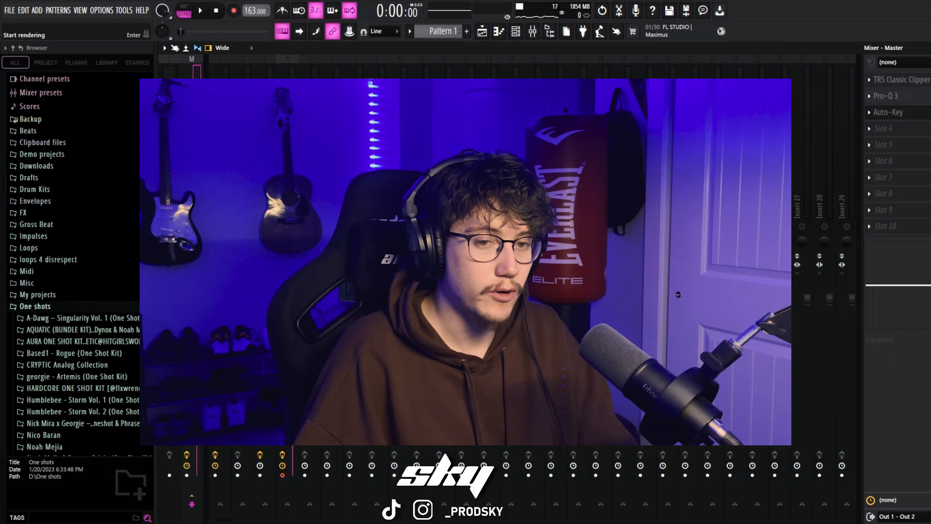
pyautogui.press('Return')
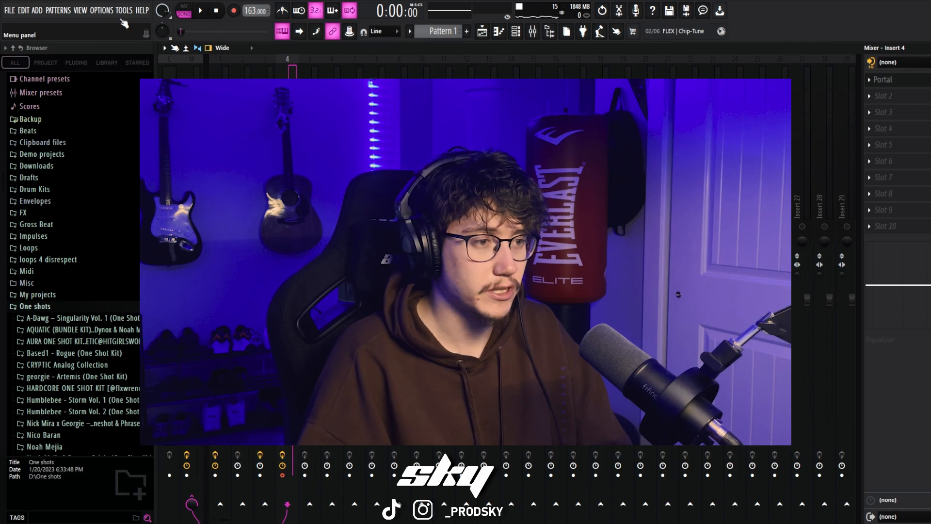
pyautogui.click(8, 10)
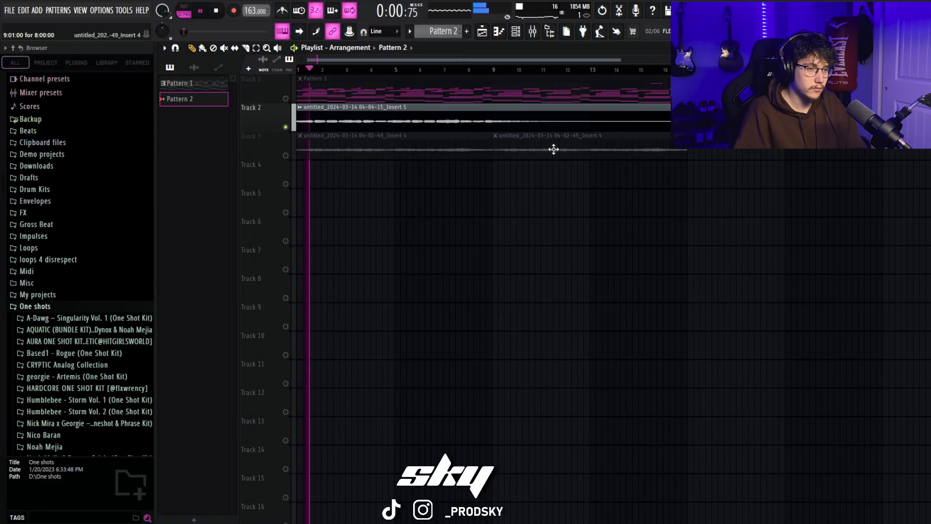
# Step: Delete the repeated Insert 4 clip at bar 9 on track 3 and solo that track
pyautogui.rightClick(553, 149)
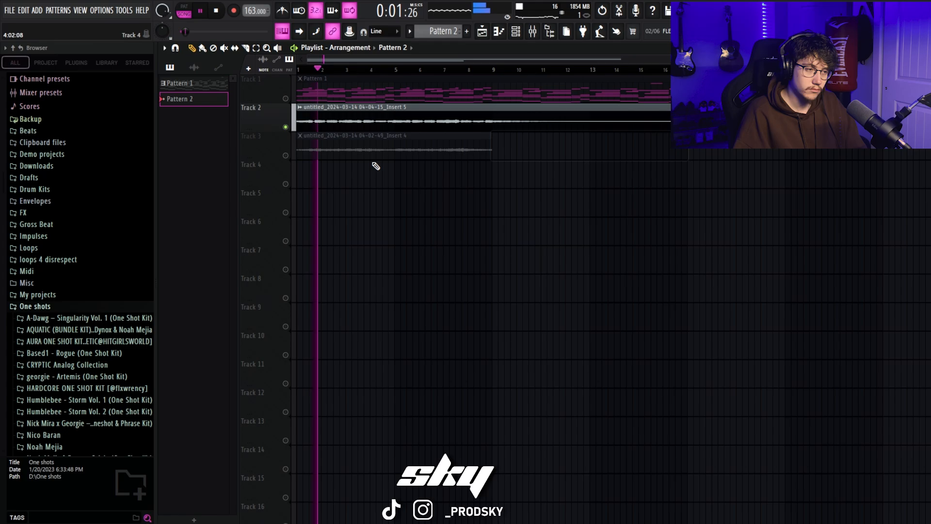
pyautogui.click(293, 138)
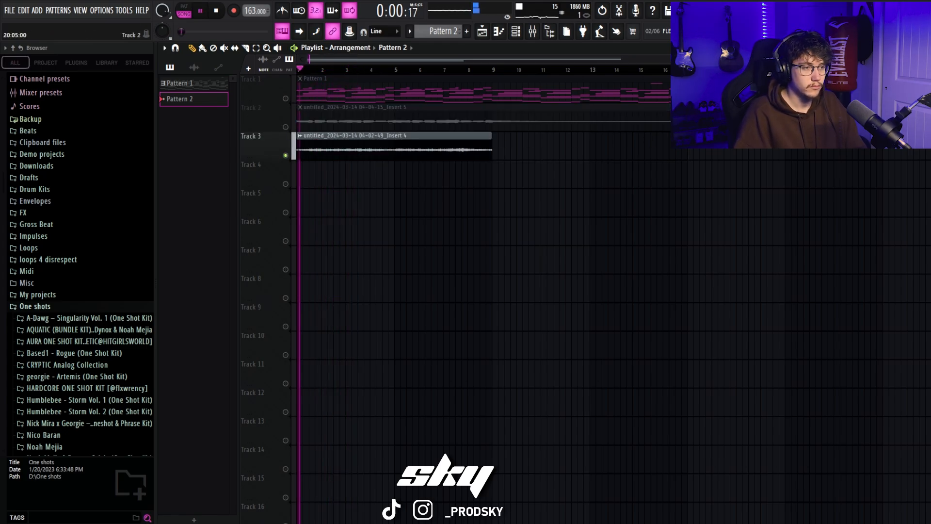
# Step: Slice the Insert 5 clip on track 2 at bar 9 and delete the part after the cut
pyautogui.click(247, 48)
pyautogui.moveTo(493, 108); pyautogui.dragTo(496, 132)
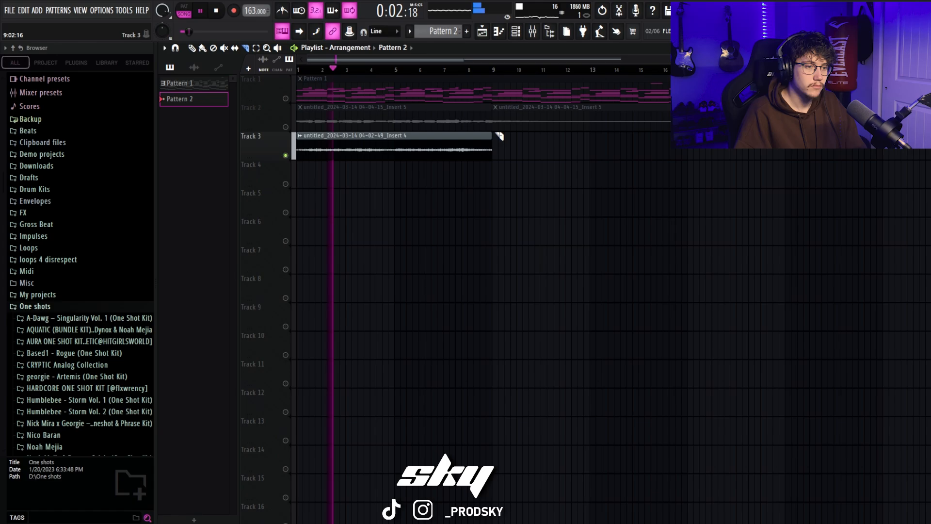
pyautogui.press('p')
pyautogui.rightClick(586, 121)
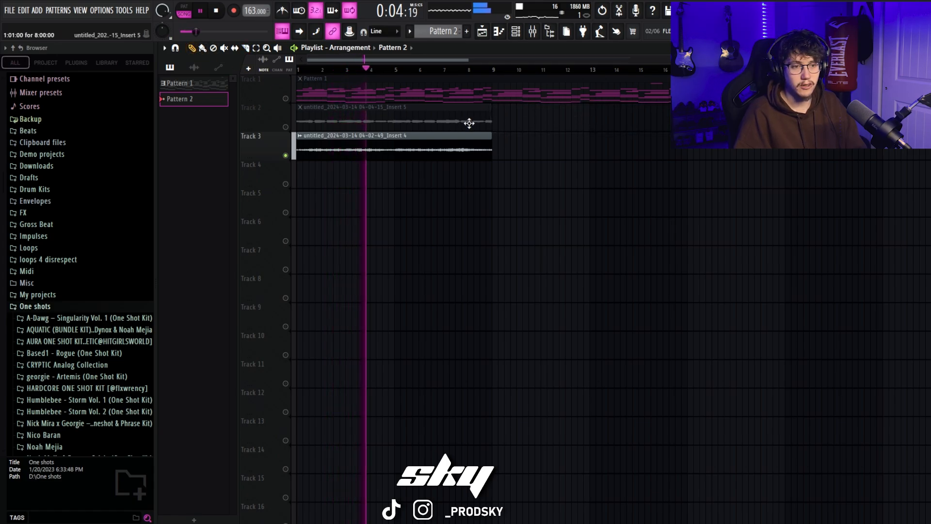
# Step: Move the Insert 4 clip on track 3 to start at bar 9, and play it with tracks 1 and 2 unmuted
pyautogui.scroll(-2, 699, 112)
pyautogui.scroll(2, 699, 111)
pyautogui.press('space')
pyautogui.scroll(-1, 698, 112)
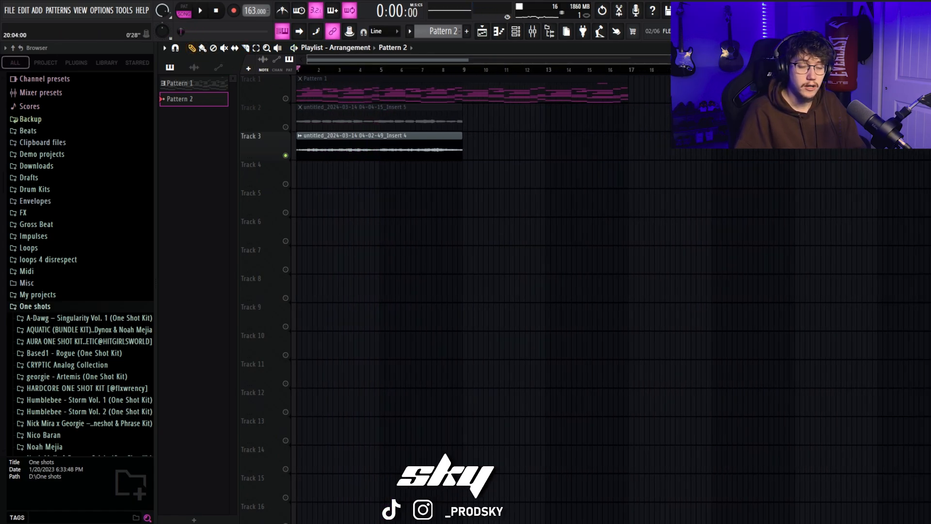
pyautogui.moveTo(376, 141); pyautogui.dragTo(539, 141)
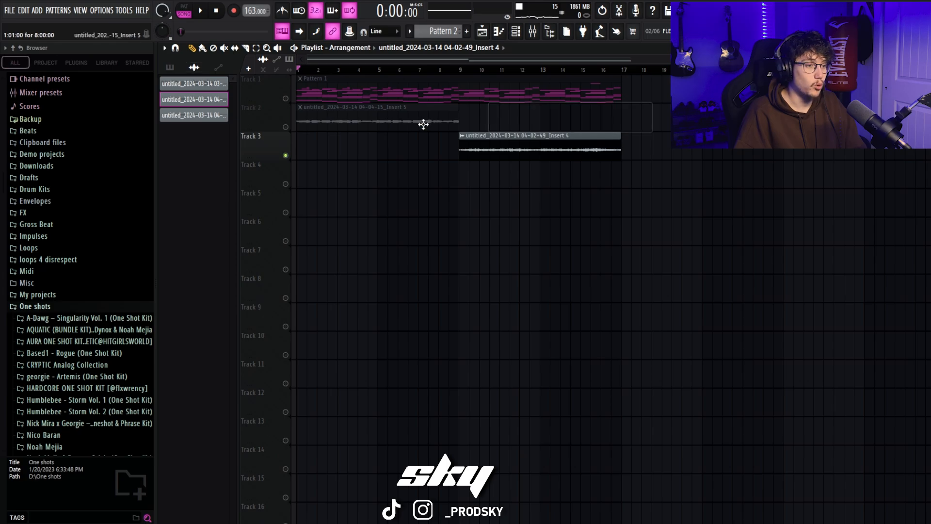
pyautogui.click(286, 99)
pyautogui.click(286, 127)
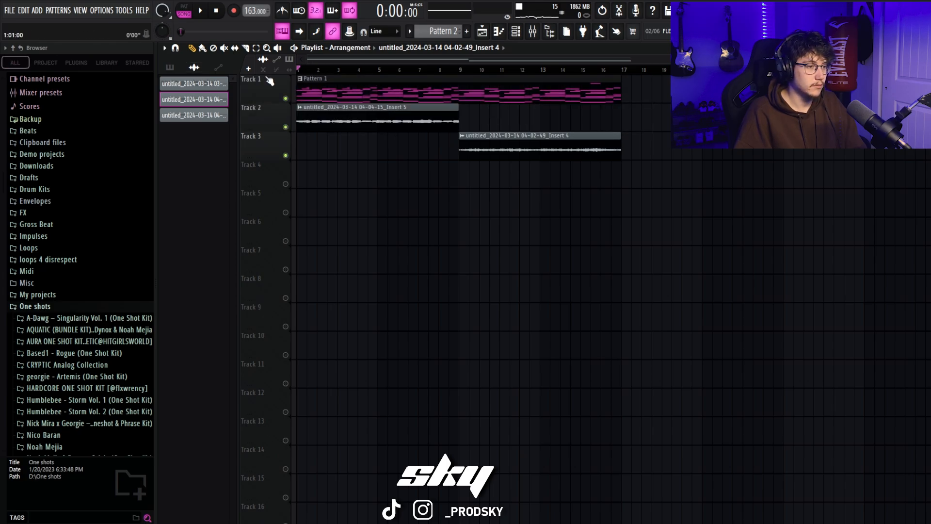
pyautogui.press('space')
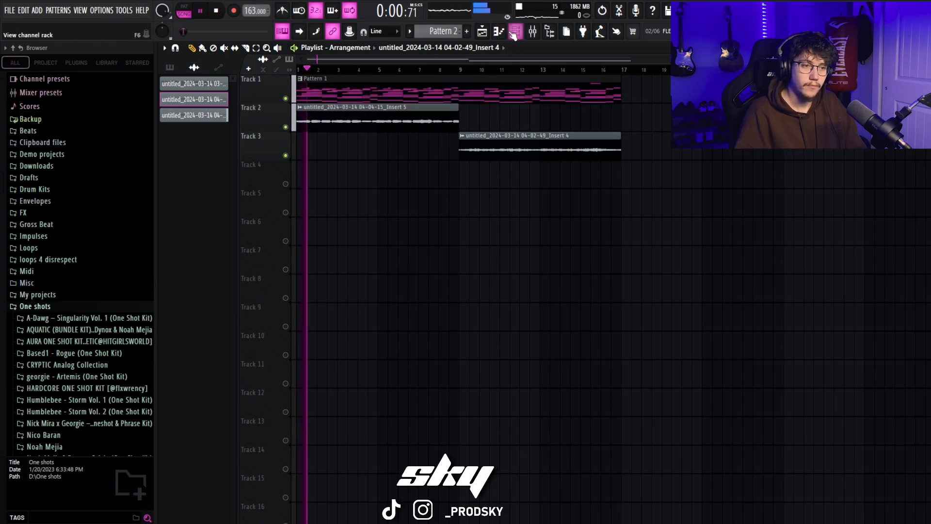
# Step: Balance the mixer during playback by lowering Insert 1, setting Insert 3 to about 61%, and raising Inserts 4 and 5
pyautogui.press('F6')
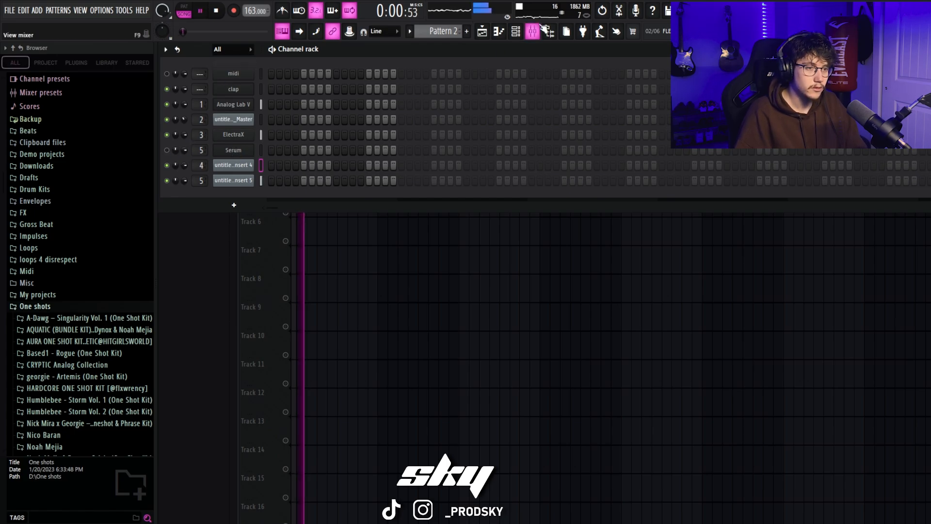
pyautogui.press('F9')
pyautogui.click(224, 163)
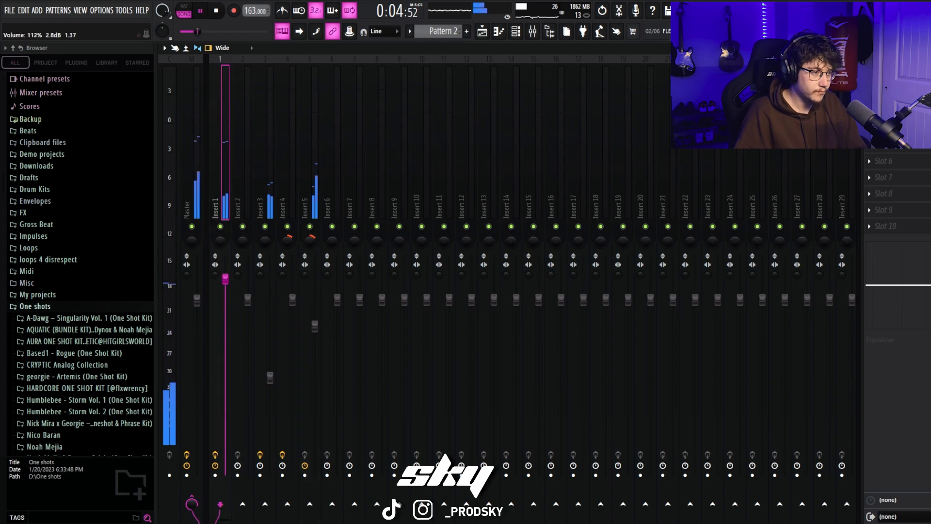
pyautogui.moveTo(225, 278); pyautogui.dragTo(225, 287)
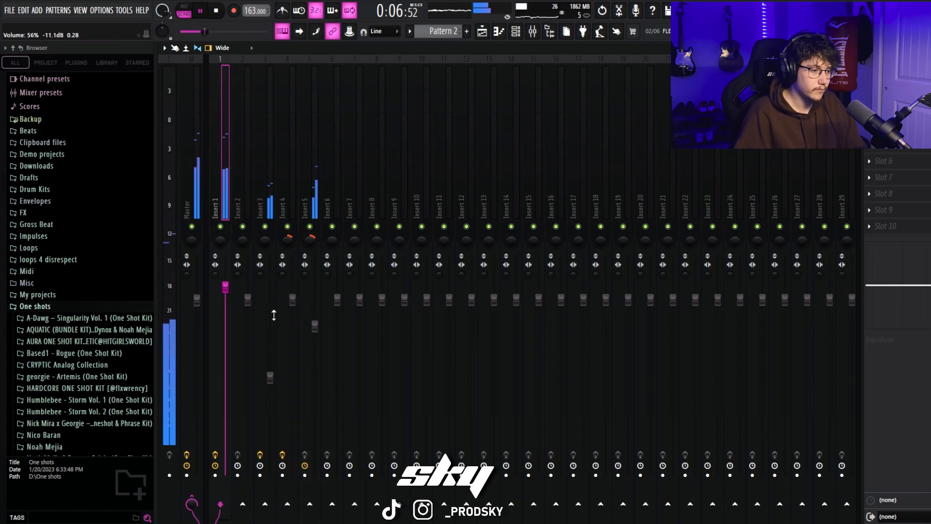
pyautogui.moveTo(274, 315); pyautogui.dragTo(274, 301)
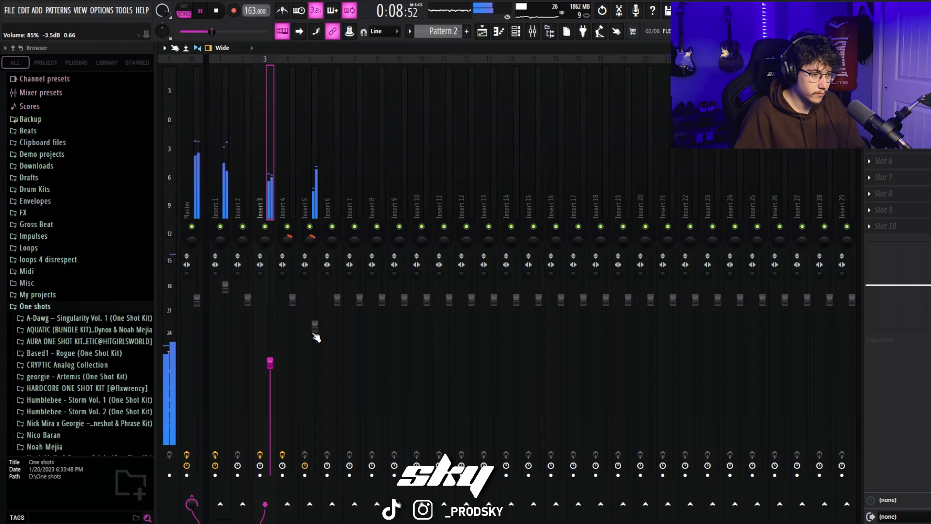
pyautogui.moveTo(315, 325); pyautogui.dragTo(292, 275)
pyautogui.moveTo(270, 363); pyautogui.dragTo(270, 363)
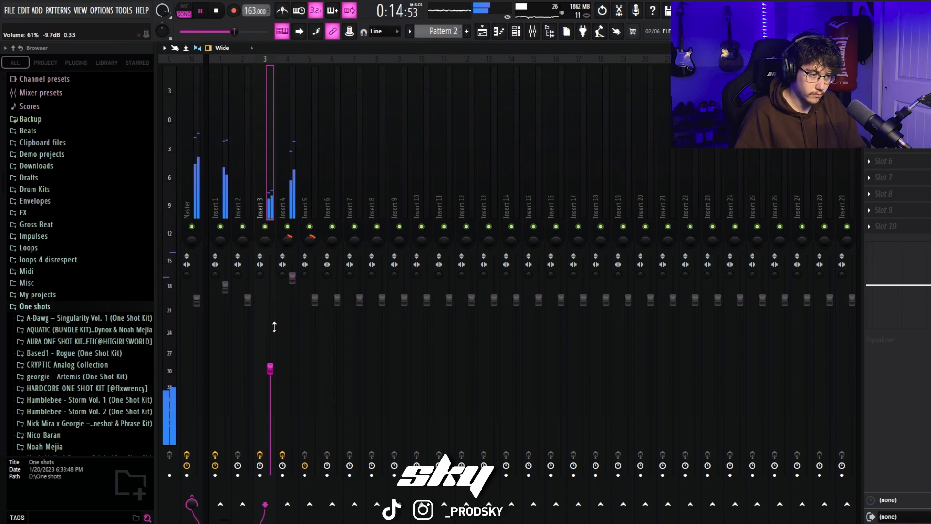
pyautogui.moveTo(292, 276); pyautogui.dragTo(293, 277)
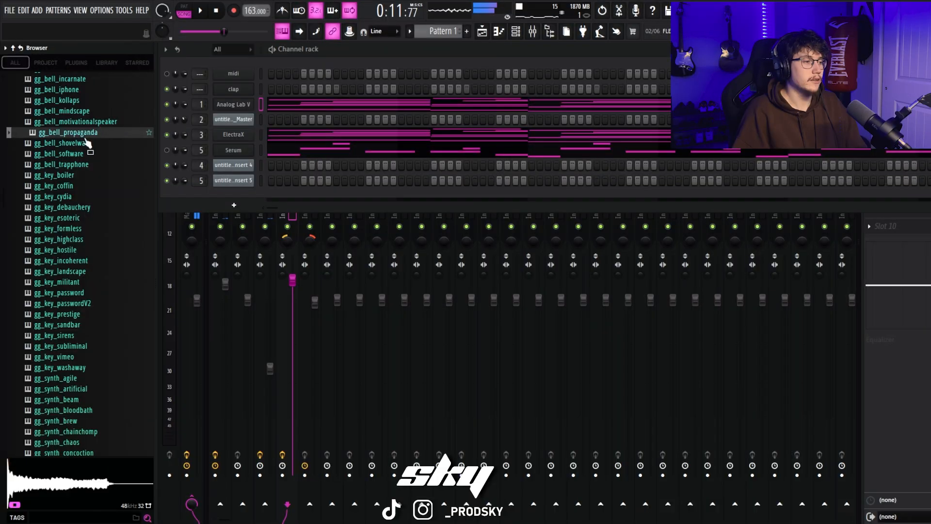
# Step: Audition the bell one-shots from gg_bell_iphone through gg_bell_motivationalspeaker in the sample library
pyautogui.scroll(2, 85, 140)
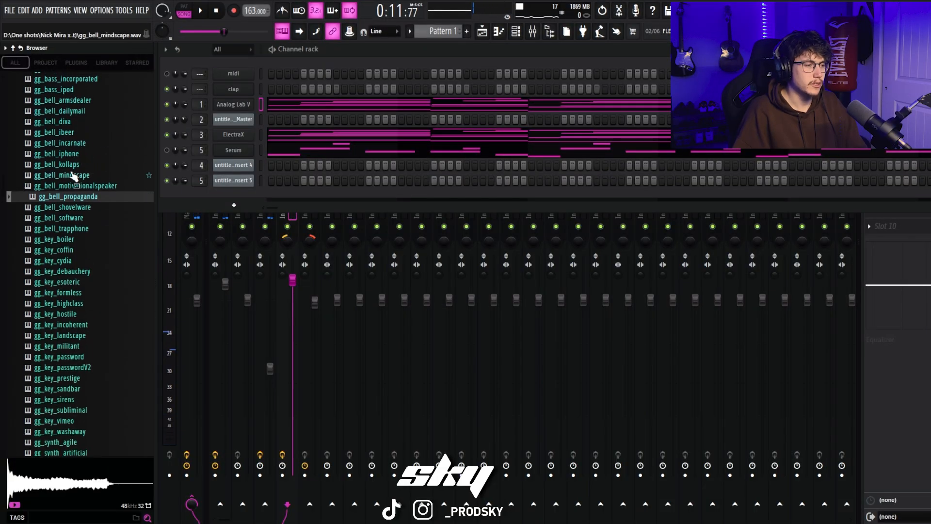
pyautogui.click(69, 159)
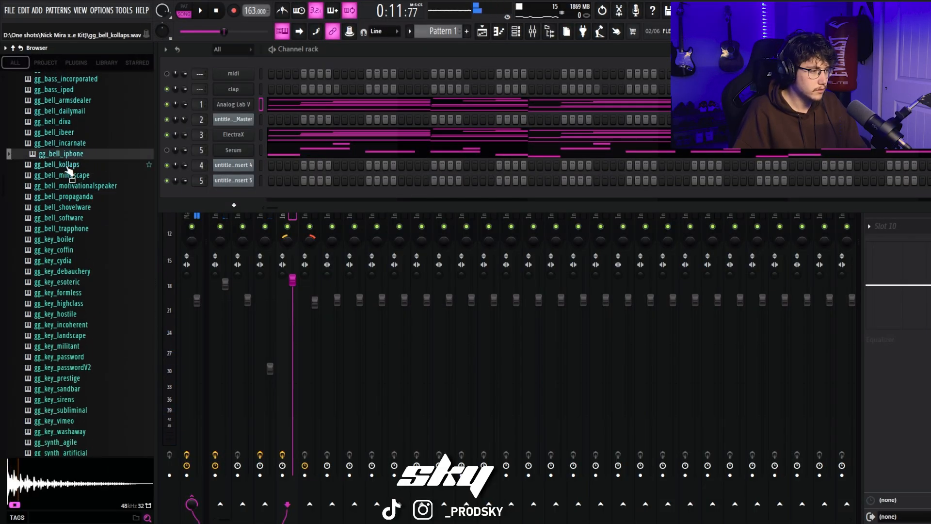
pyautogui.click(67, 167)
pyautogui.click(69, 178)
pyautogui.click(72, 187)
# Step: Audition gg_key_passwordV2 and gg_key_prestige, and add gg_key_prestige as a new channel
pyautogui.scroll(-4, 75, 248)
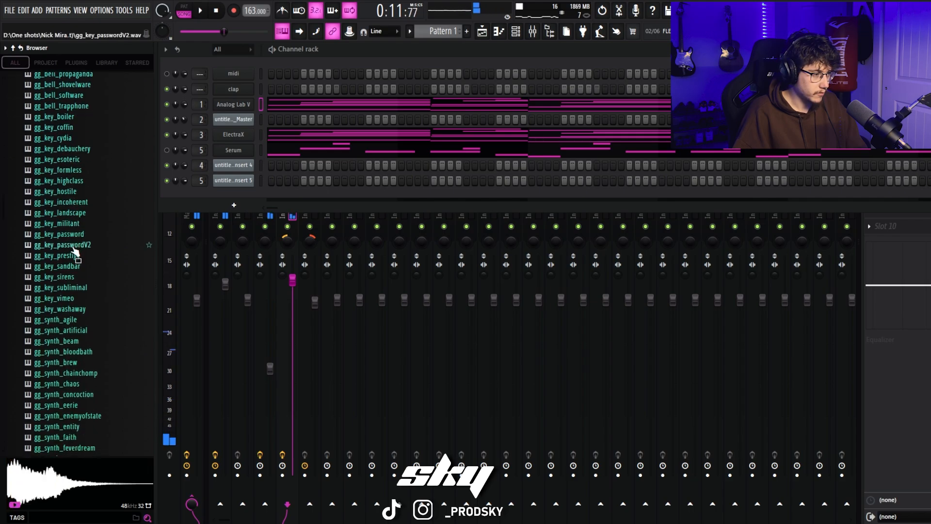
pyautogui.scroll(-2, 72, 248)
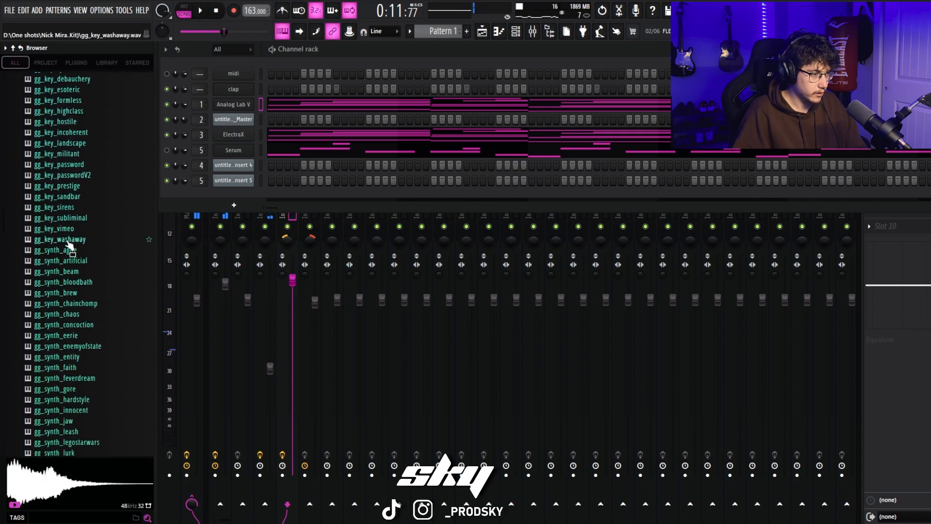
pyautogui.click(64, 175)
pyautogui.click(68, 185)
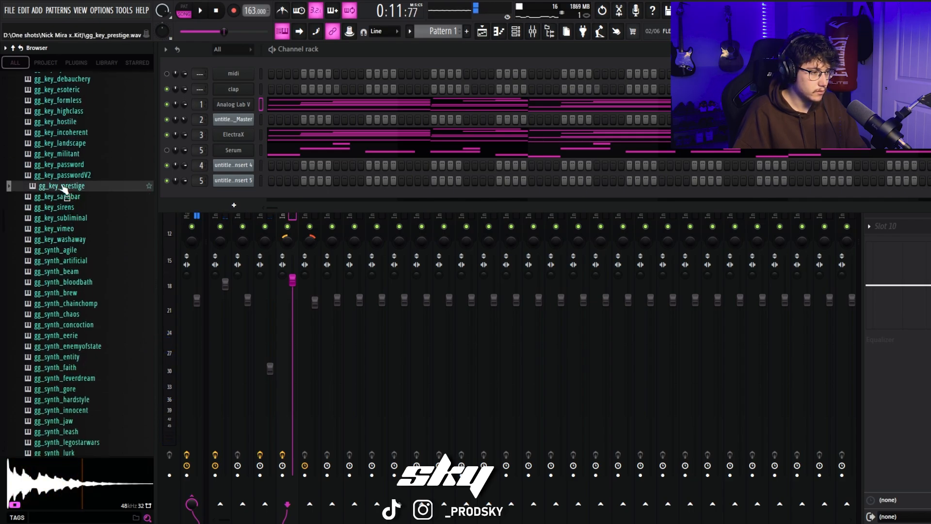
pyautogui.moveTo(63, 187); pyautogui.dragTo(204, 198)
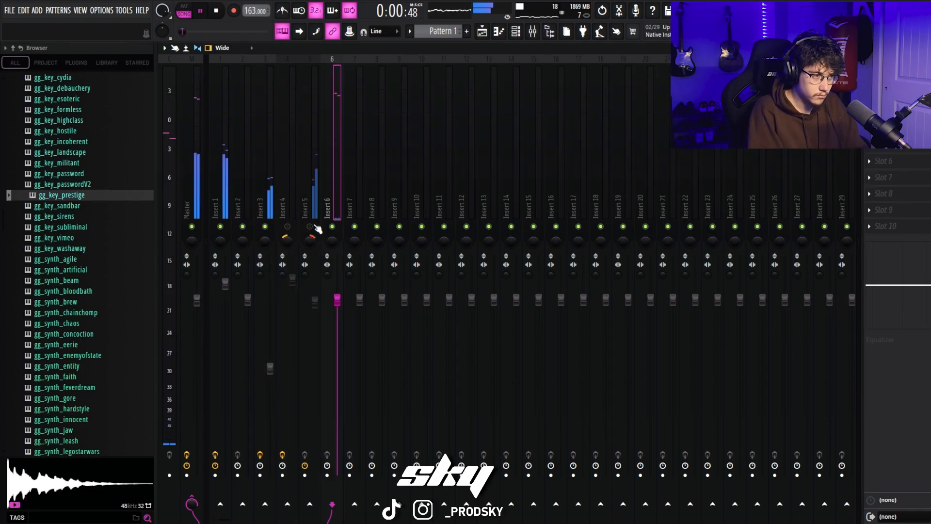
# Step: In the gg_key_prestige piano roll, shorten the C6 note at bar 4 to half a bar and follow it with an A5 note
pyautogui.click(500, 32)
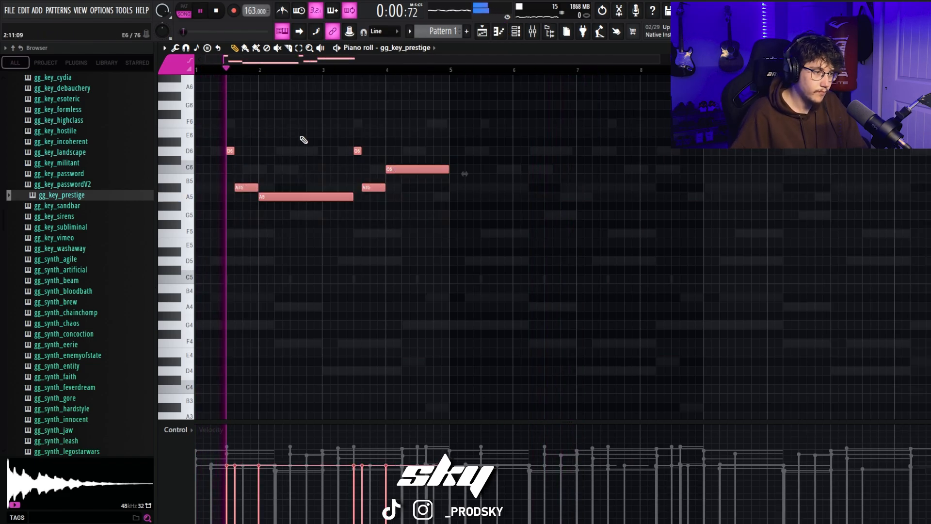
pyautogui.moveTo(660, 59); pyautogui.dragTo(488, 60)
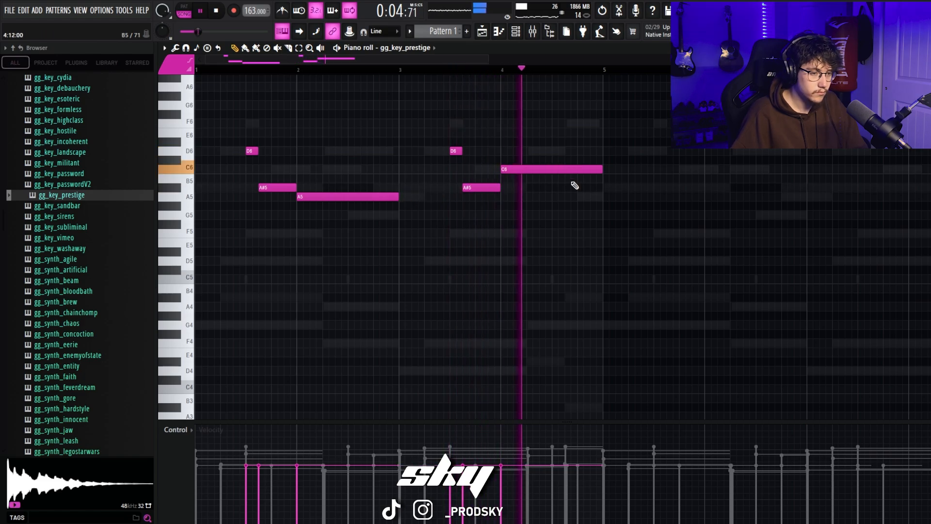
pyautogui.press('space')
pyautogui.moveTo(551, 223); pyautogui.dragTo(549, 196)
pyautogui.press('space')
pyautogui.moveTo(653, 196); pyautogui.dragTo(550, 172)
pyautogui.click(598, 163)
pyautogui.rightClick(600, 161)
pyautogui.click(507, 116)
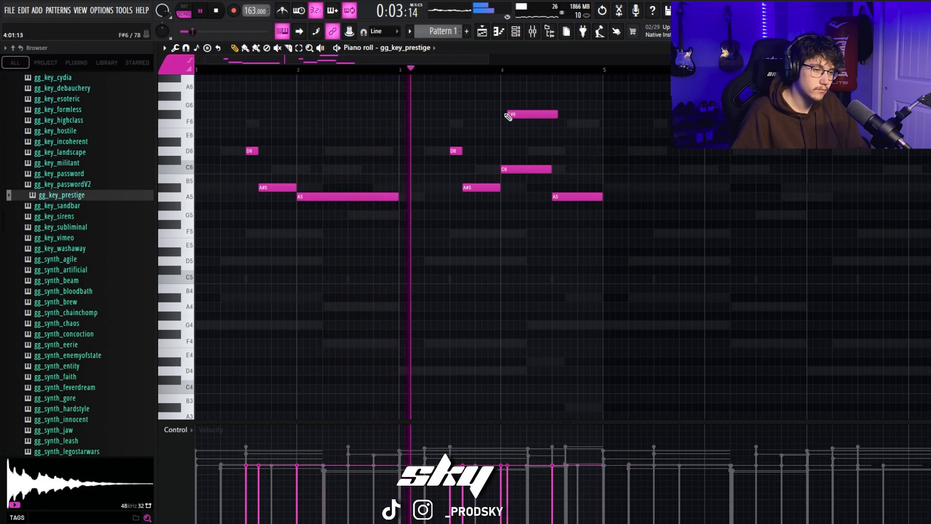
pyautogui.rightClick(508, 116)
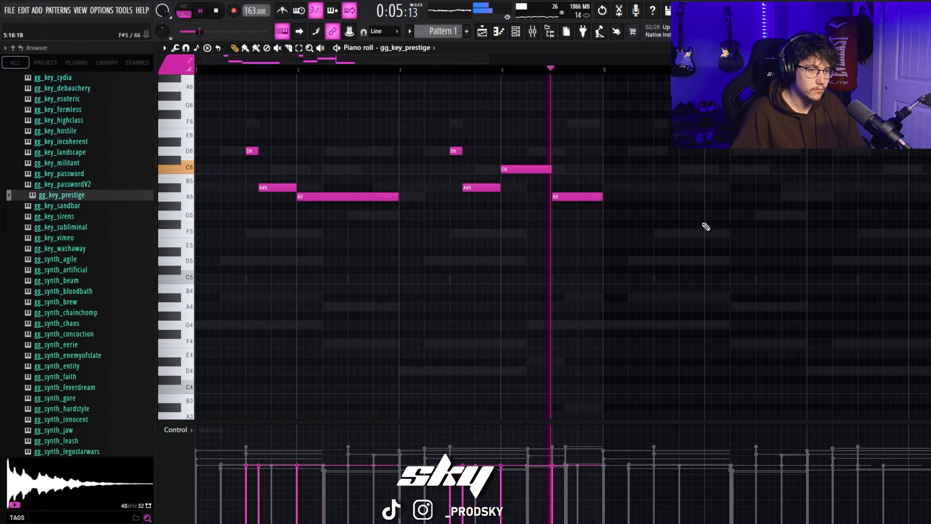
# Step: Move the A5 note in the second half of bar 4 down to F5 and play the melody
pyautogui.press('space')
pyautogui.moveTo(571, 196); pyautogui.dragTo(570, 235)
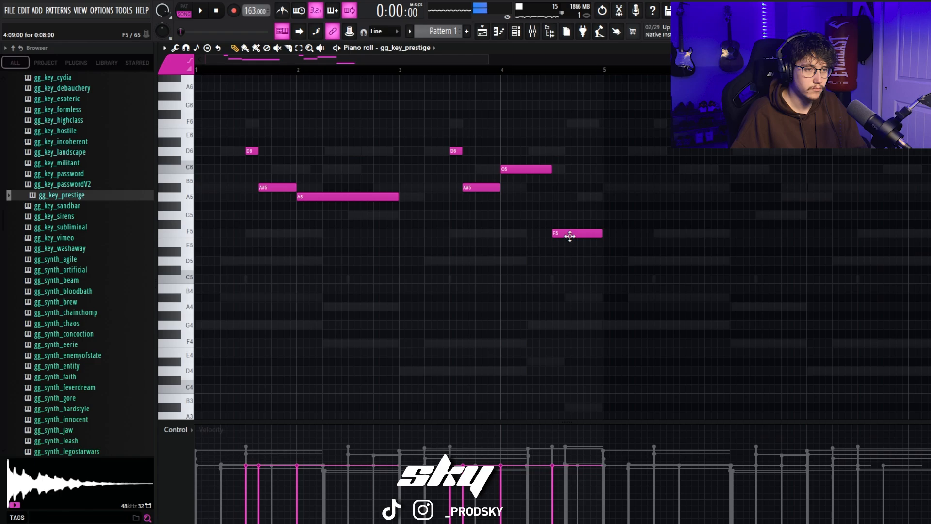
pyautogui.click(506, 70)
pyautogui.press('space')
pyautogui.press('space')
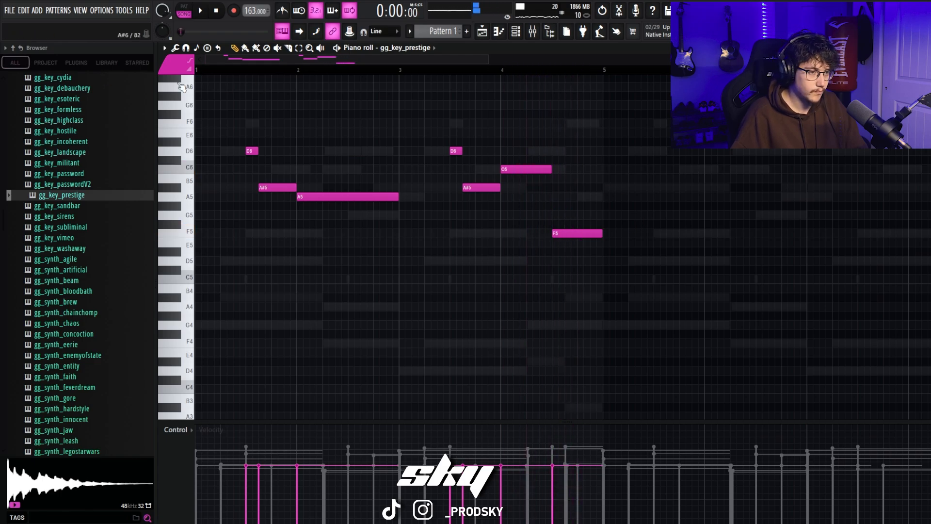
# Step: Solo track 2 in the playlist and return to the mixer
pyautogui.press('F9')
pyautogui.click(291, 210)
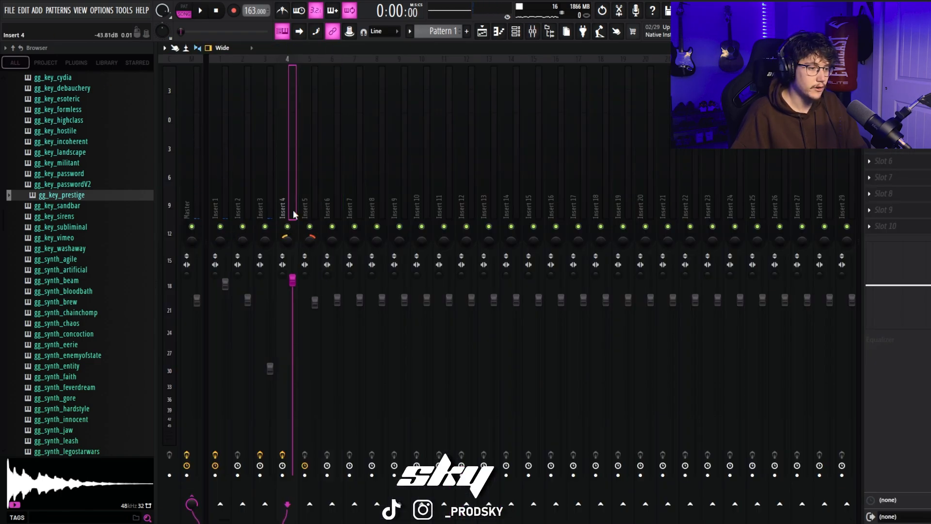
pyautogui.click(481, 32)
pyautogui.click(287, 128)
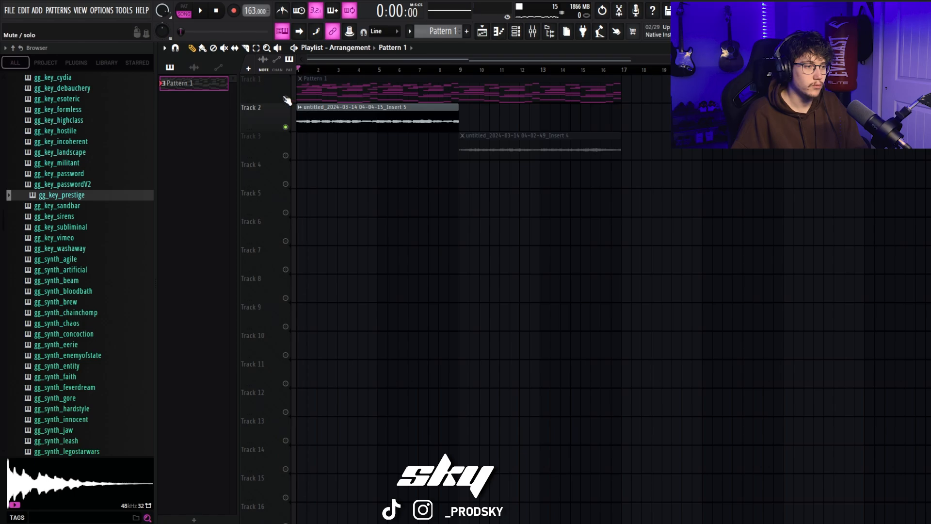
pyautogui.click(541, 32)
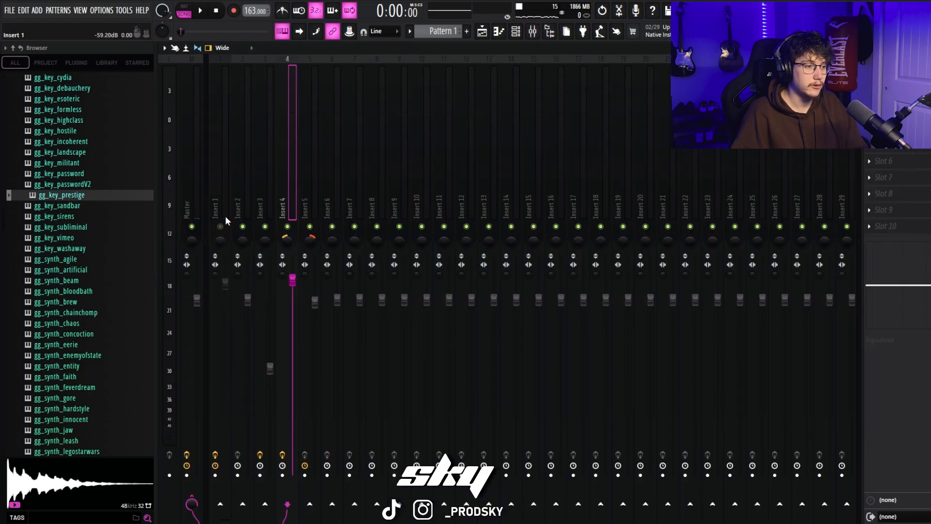
# Step: Lower the gg_key_prestige level on Insert 6 and pan it 33% left during playback
pyautogui.press('space')
pyautogui.moveTo(337, 301); pyautogui.dragTo(337, 326)
pyautogui.moveTo(330, 240); pyautogui.dragTo(329, 248)
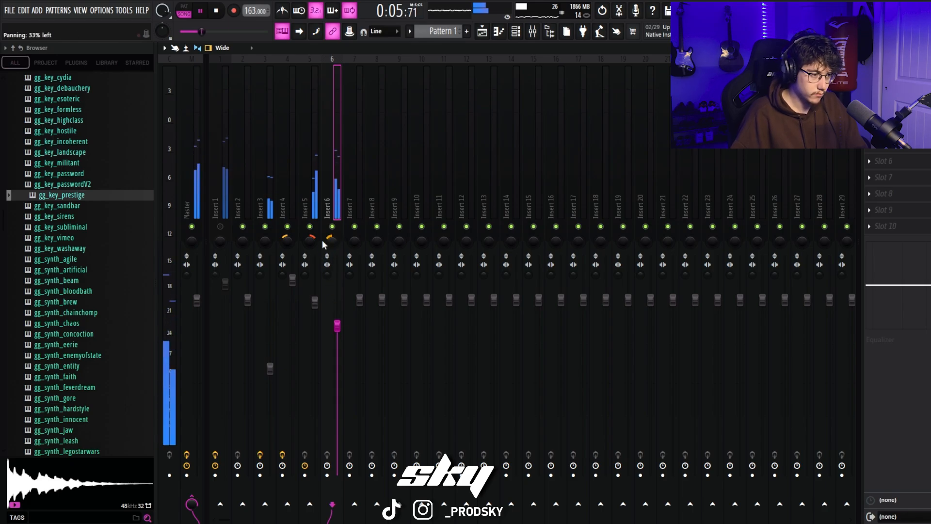
pyautogui.press('space')
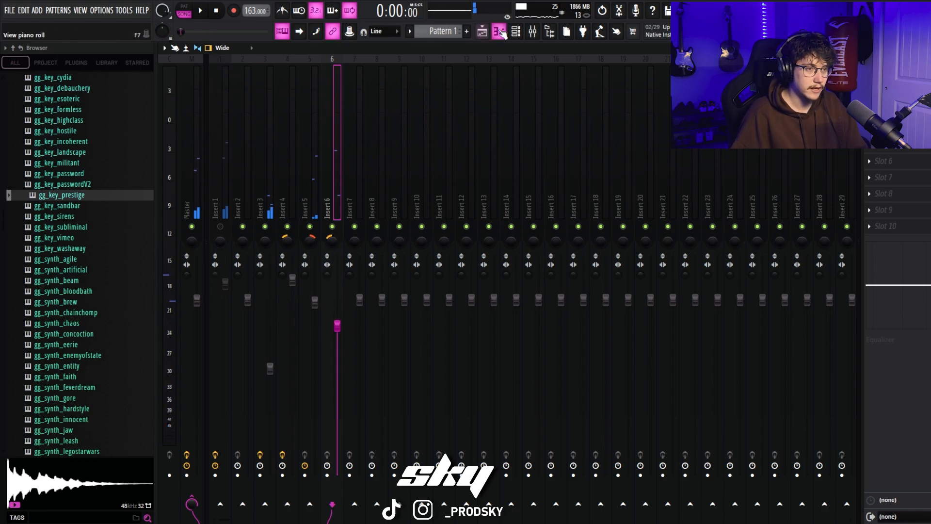
# Step: Add EchoBoy to the first effect slot of Insert 6 and play the loop with Ping-Pong mode
pyautogui.click(499, 32)
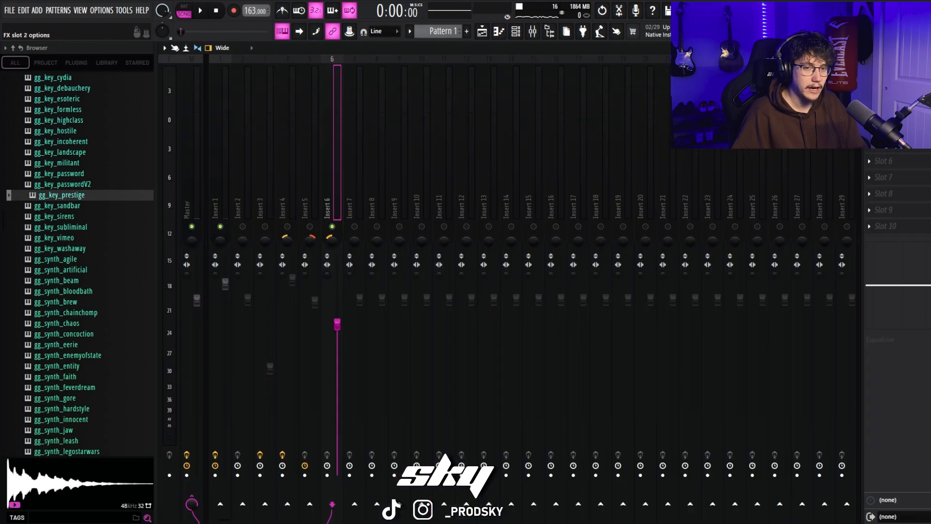
pyautogui.click(869, 79)
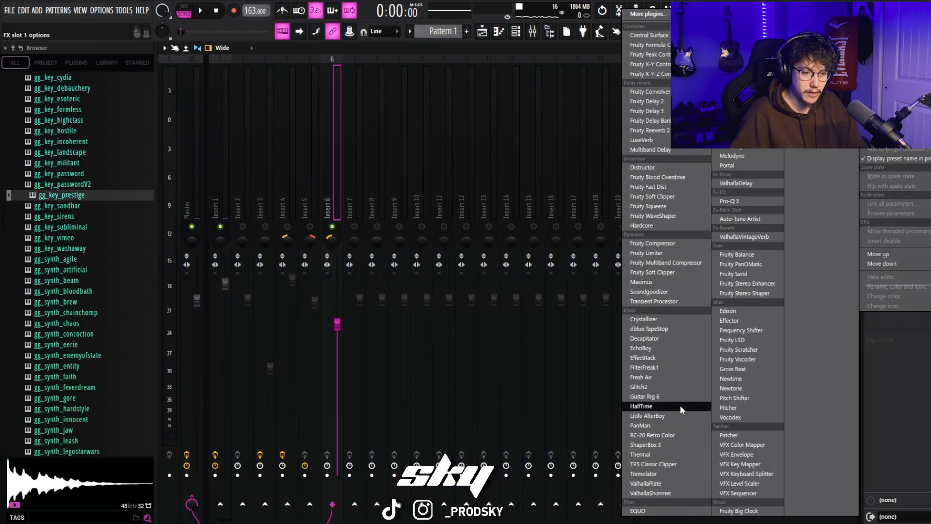
pyautogui.click(673, 348)
pyautogui.press('space')
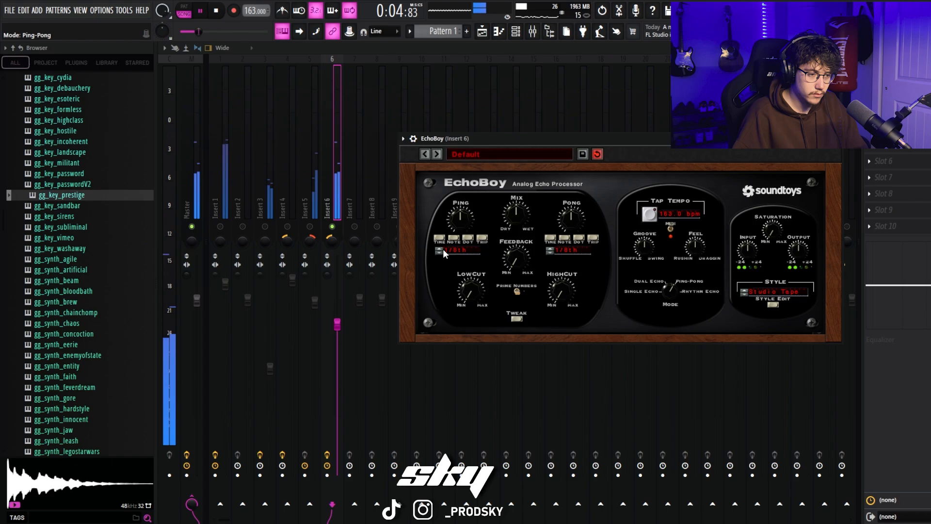
# Step: Unmute Insert 1 and switch EchoBoy on Insert 6 to Single Echo mode
pyautogui.click(220, 227)
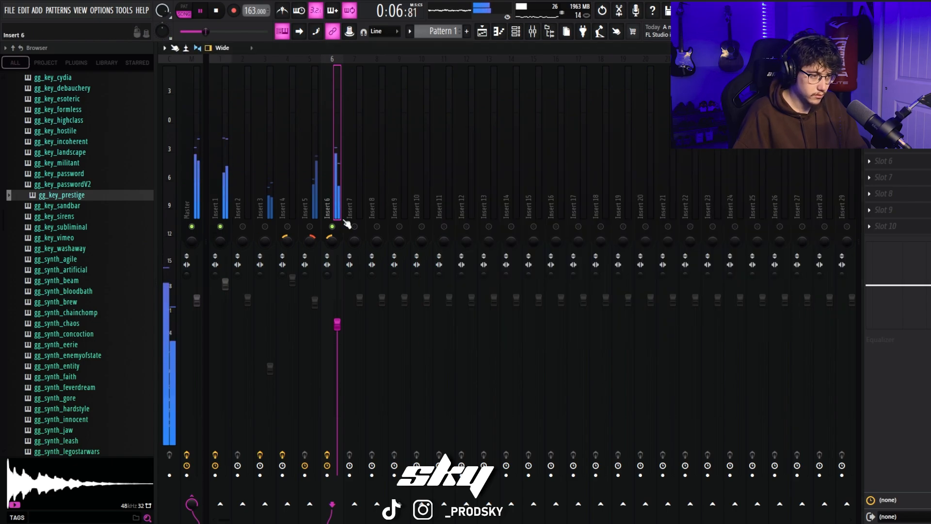
pyautogui.click(893, 79)
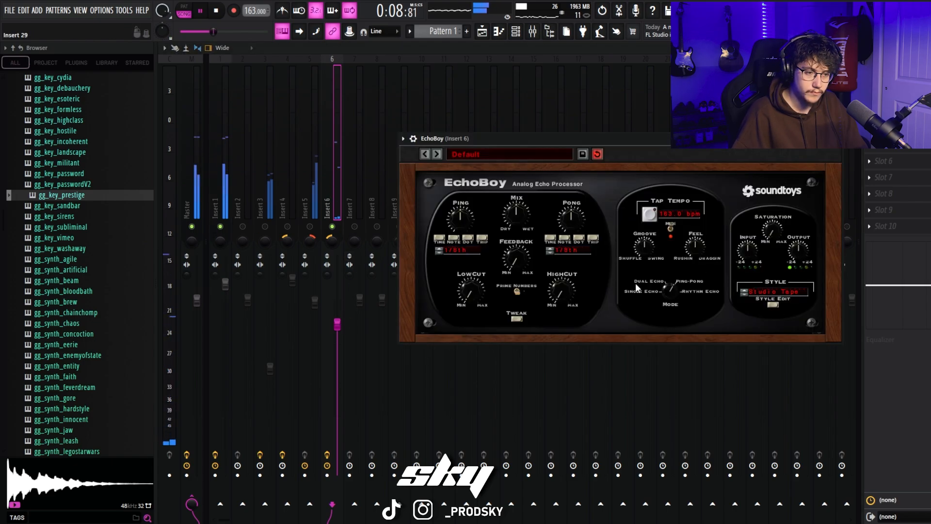
pyautogui.moveTo(671, 289); pyautogui.dragTo(669, 331)
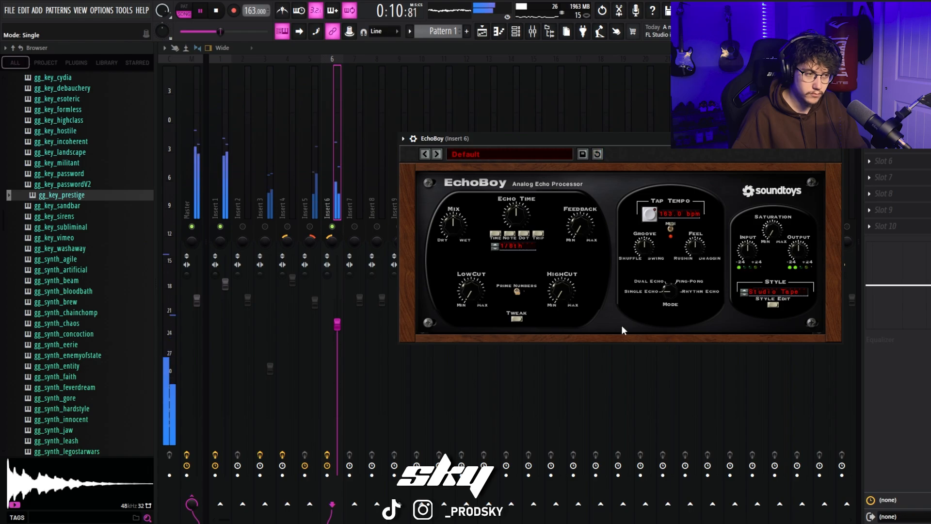
# Step: Solo Insert 6 and add ValhallaVintageVerb with 32.4% mix, 1.72 s decay and the 1980s color
pyautogui.rightClick(333, 227)
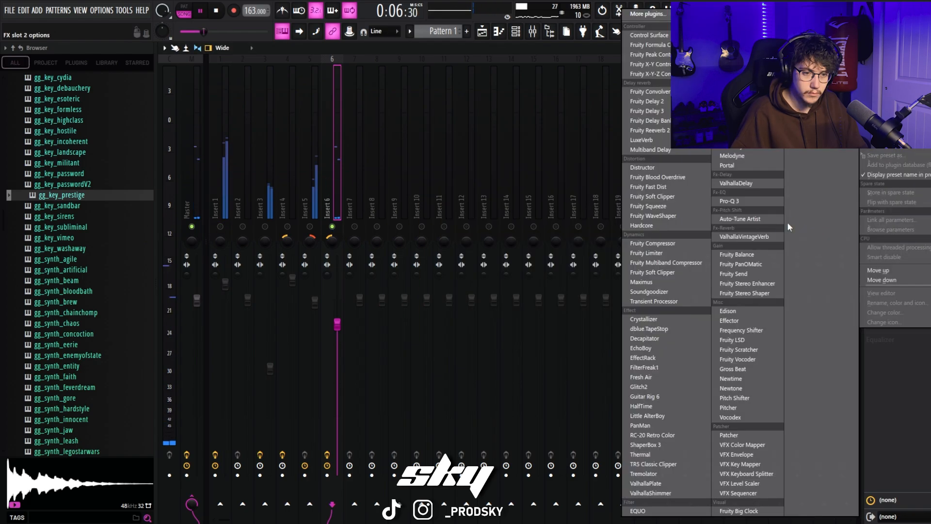
pyautogui.click(769, 236)
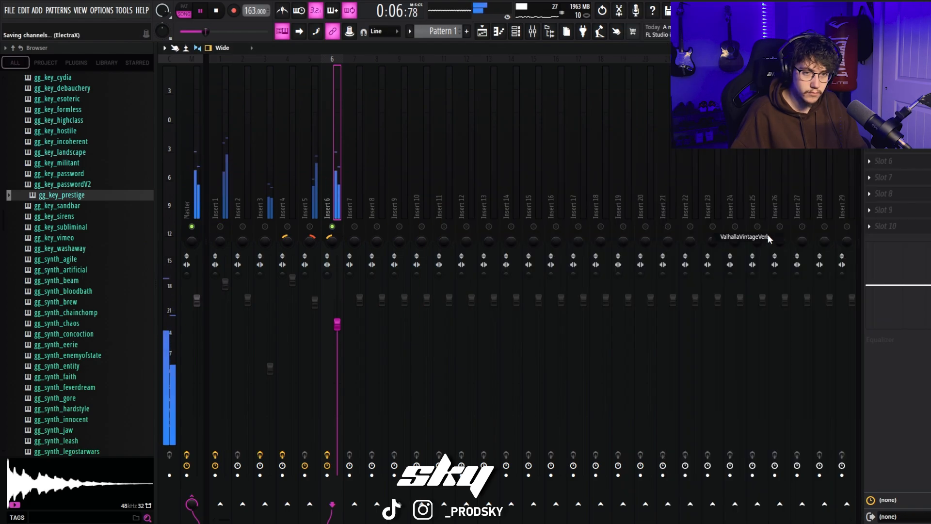
pyautogui.moveTo(293, 270); pyautogui.dragTo(305, 350)
pyautogui.moveTo(365, 297); pyautogui.dragTo(371, 349)
pyautogui.click(472, 378)
pyautogui.click(485, 390)
pyautogui.moveTo(290, 271); pyautogui.dragTo(290, 268)
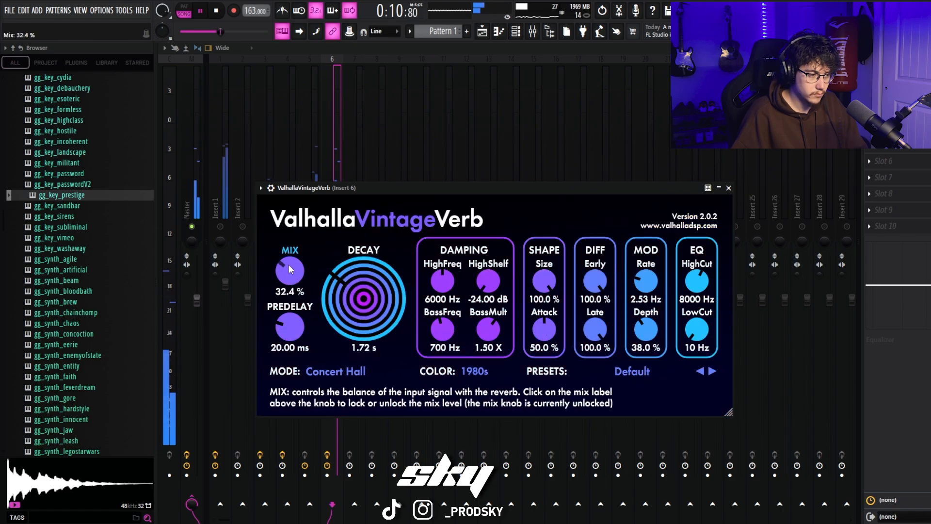
# Step: Balance the gg_key_prestige level on Insert 6 against the full mix and raise Insert 1's level
pyautogui.moveTo(343, 309); pyautogui.dragTo(342, 291)
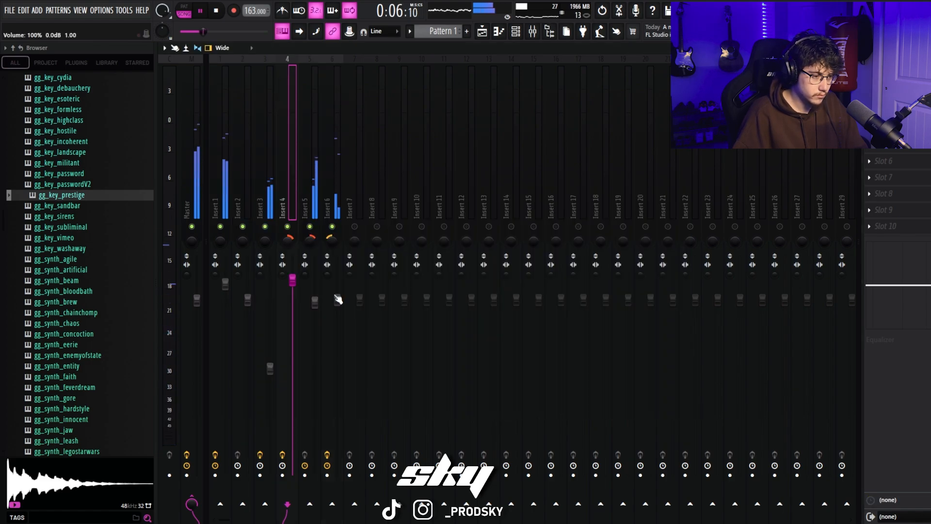
pyautogui.click(337, 299)
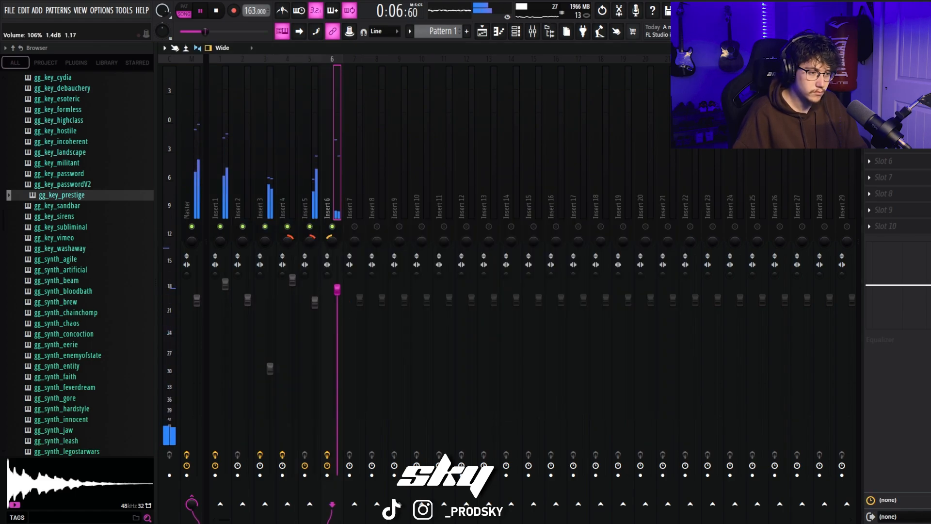
pyautogui.scroll(3, 71, 295)
pyautogui.scroll(-1, 70, 294)
pyautogui.scroll(2, 71, 295)
pyautogui.scroll(-2, 70, 295)
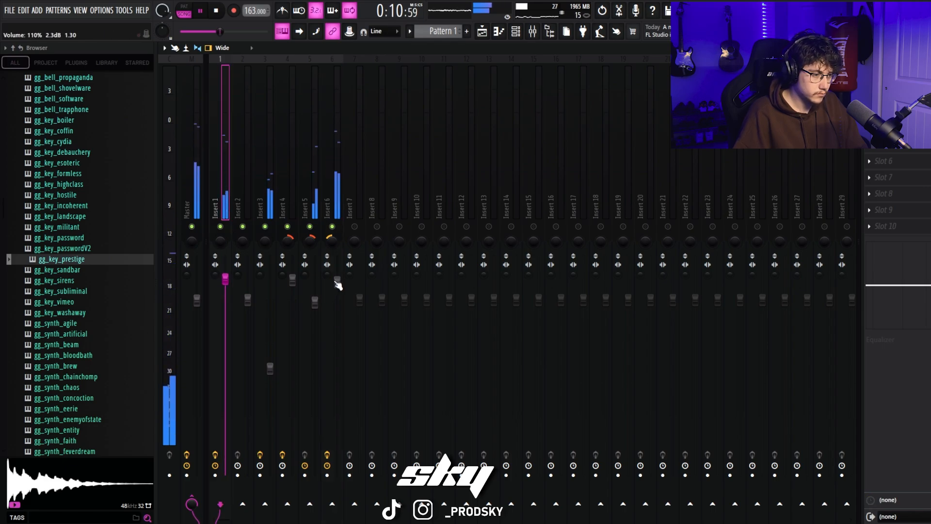
pyautogui.moveTo(337, 282); pyautogui.dragTo(338, 300)
pyautogui.moveTo(226, 281); pyautogui.dragTo(226, 271)
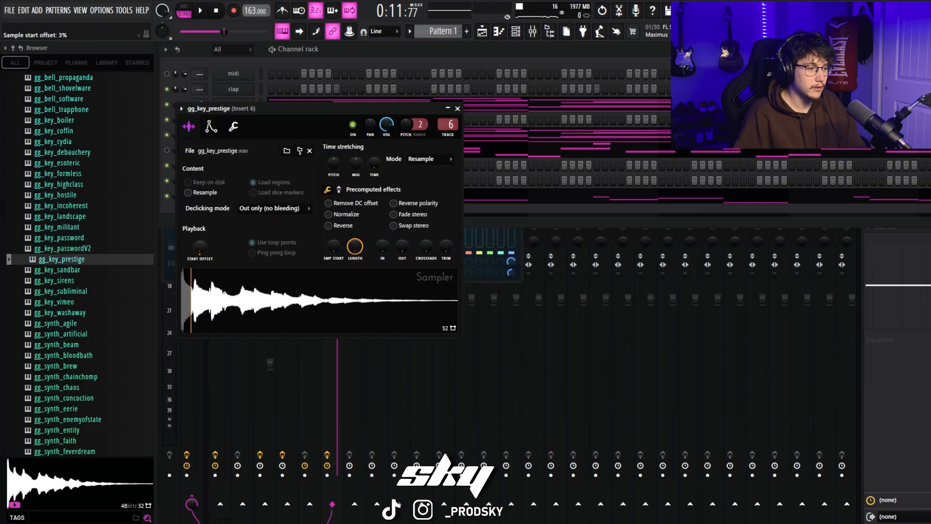
# Step: Try a small start offset on the gg_key_prestige sample in its sampler and set it back to 0%
pyautogui.moveTo(298, 109); pyautogui.dragTo(446, 88)
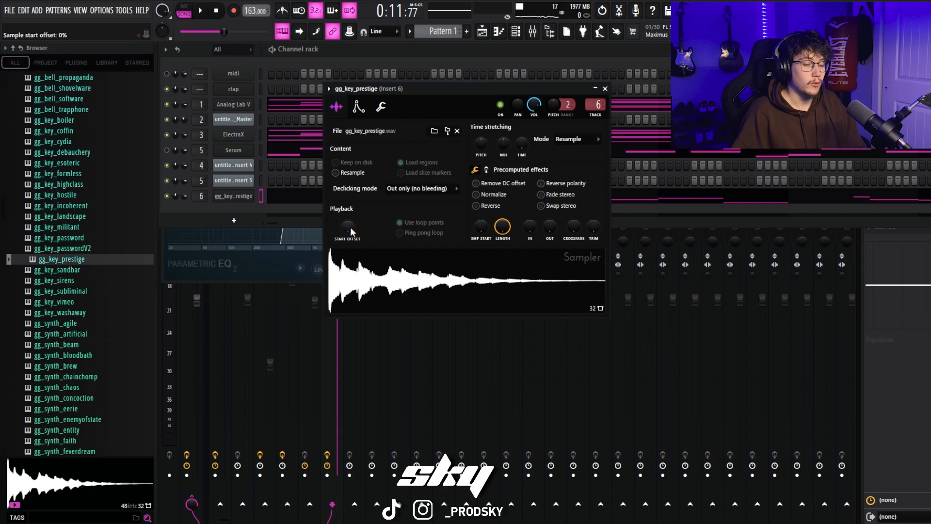
pyautogui.moveTo(348, 224); pyautogui.dragTo(348, 220)
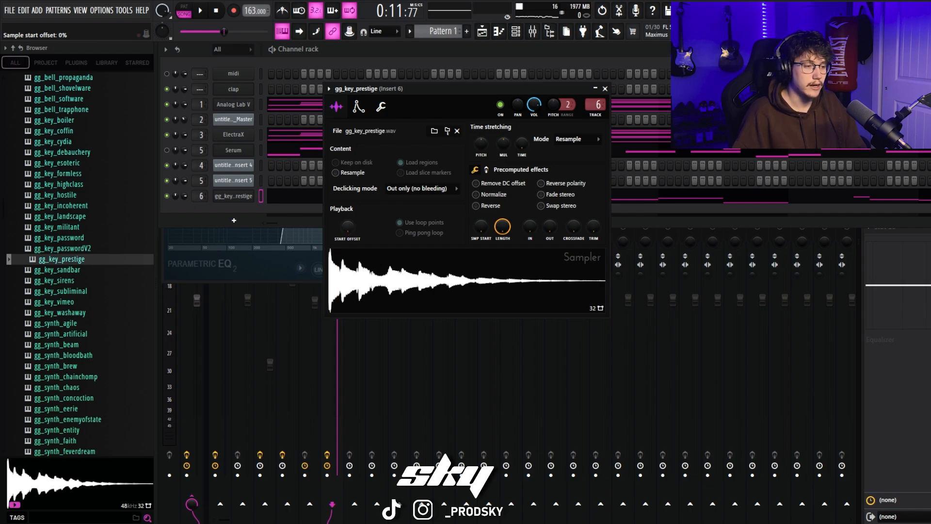
# Step: Set the gg_key_prestige sampler's declicking mode to Generic (bleeding) and audition the sample
pyautogui.click(362, 279)
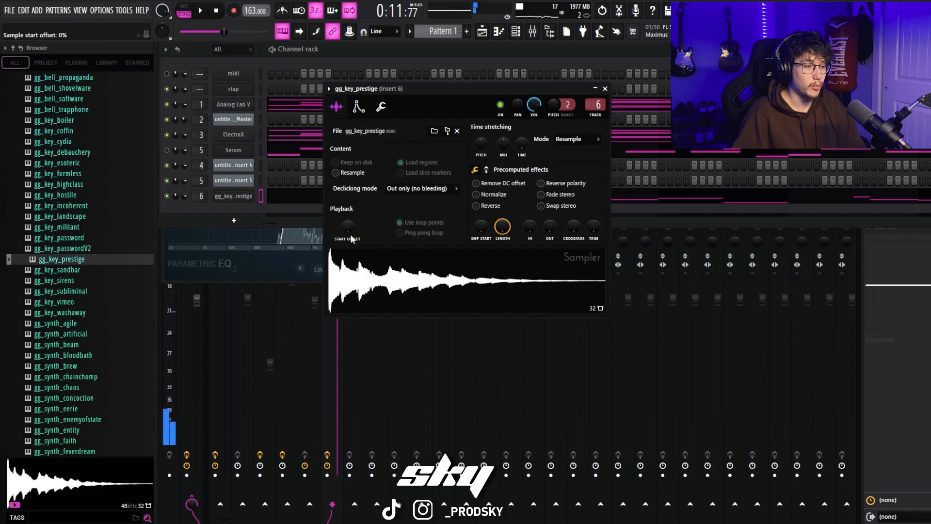
pyautogui.click(425, 192)
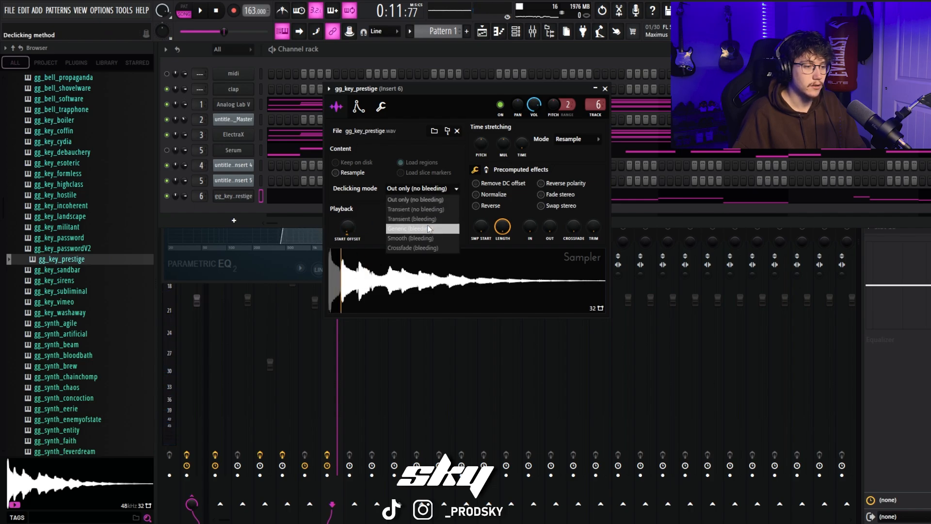
pyautogui.click(422, 228)
pyautogui.click(425, 189)
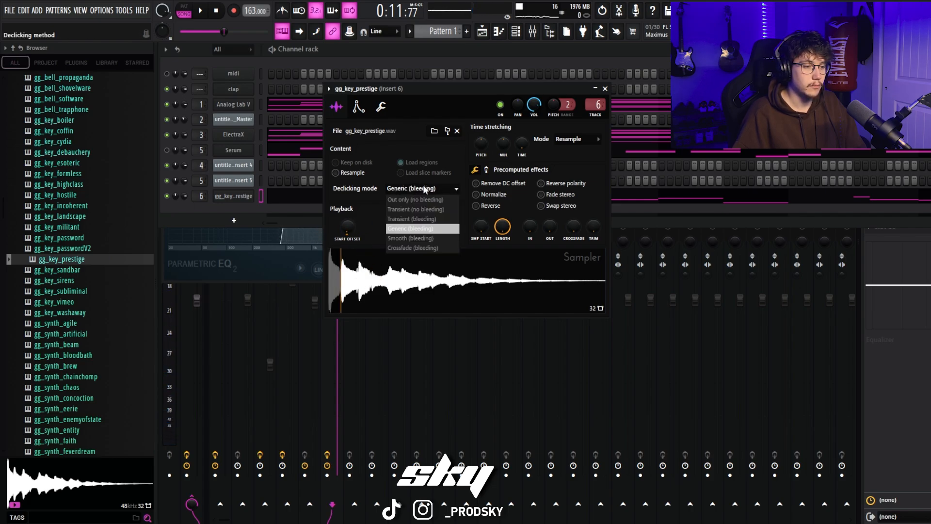
pyautogui.click(421, 229)
pyautogui.click(405, 276)
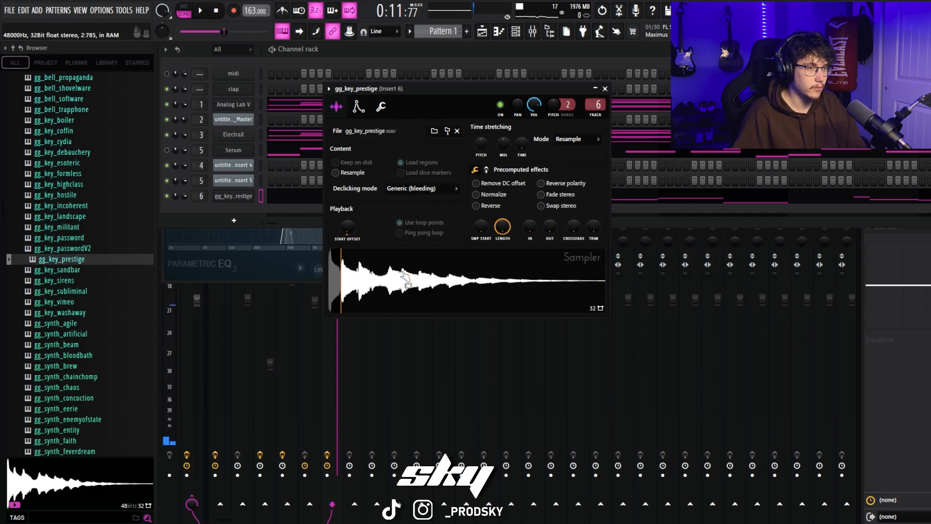
pyautogui.click(405, 276)
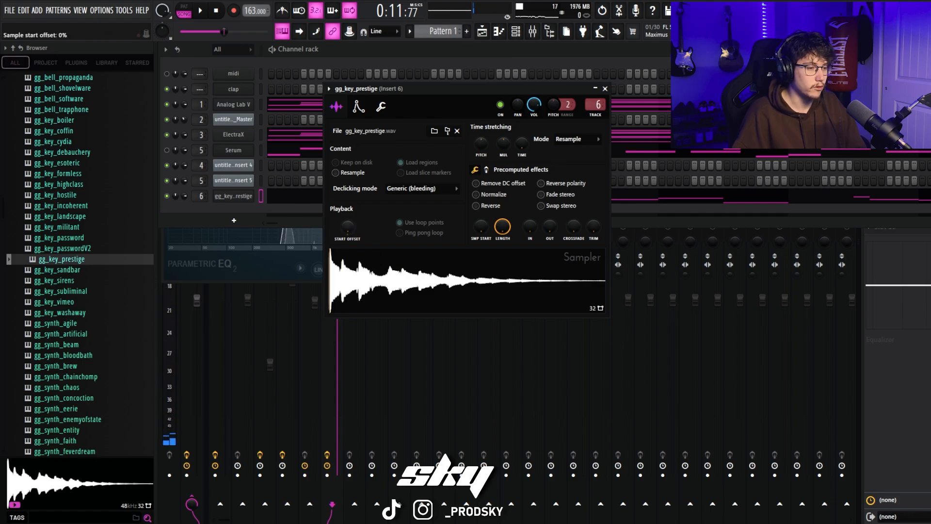
pyautogui.click(415, 281)
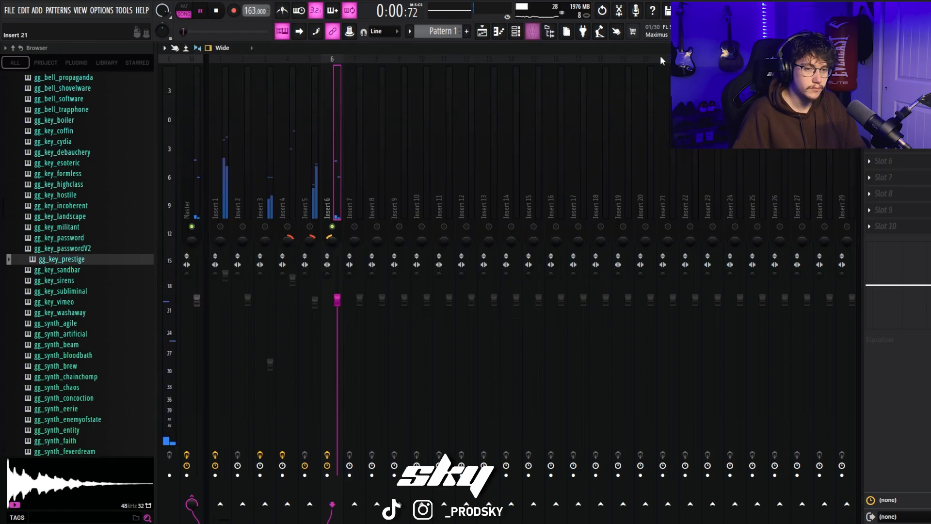
# Step: Unsolo Insert 6, raise its level in the full mix and collapse the open One shots folder
pyautogui.rightClick(332, 227)
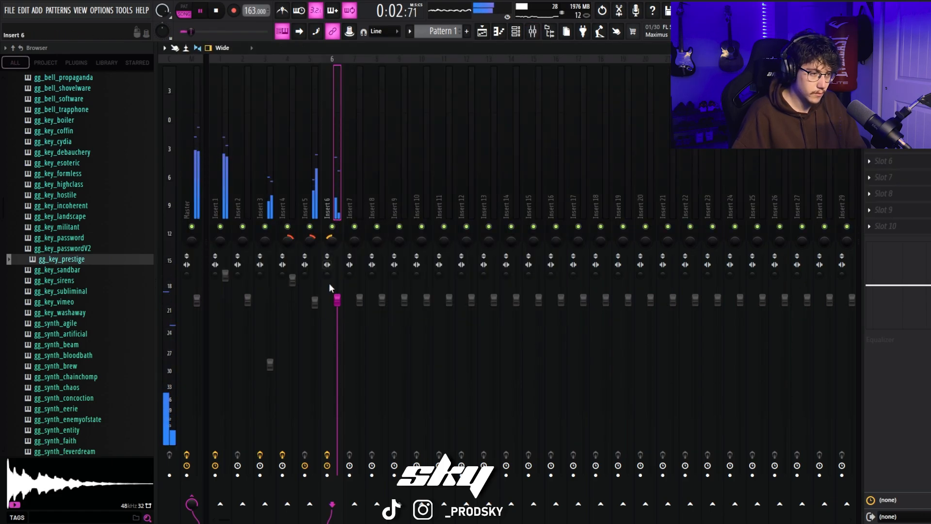
pyautogui.moveTo(337, 301); pyautogui.dragTo(337, 278)
pyautogui.scroll(10, 68, 328)
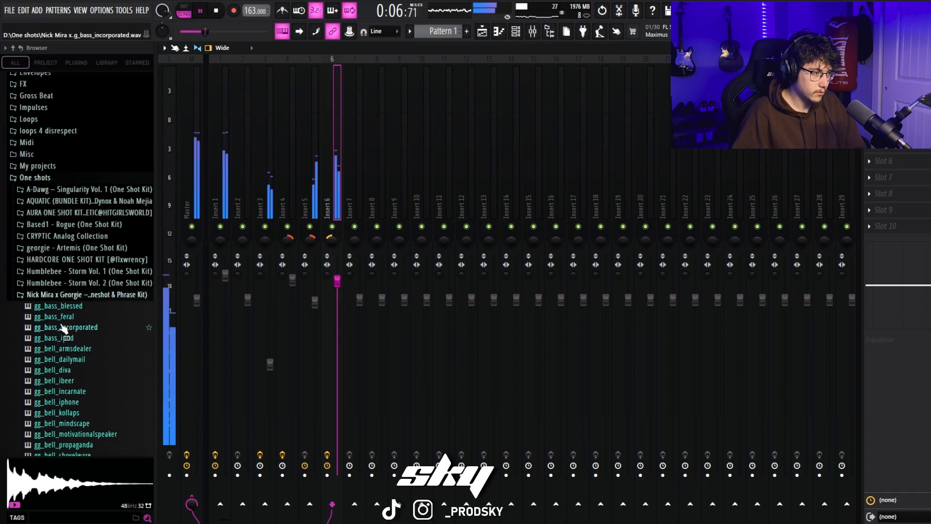
pyautogui.click(63, 312)
pyautogui.click(59, 195)
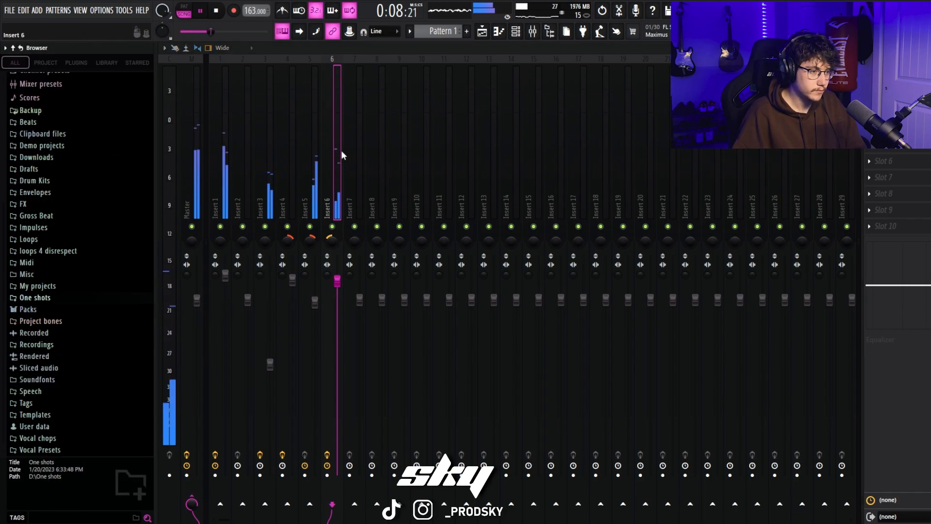
pyautogui.rightClick(333, 227)
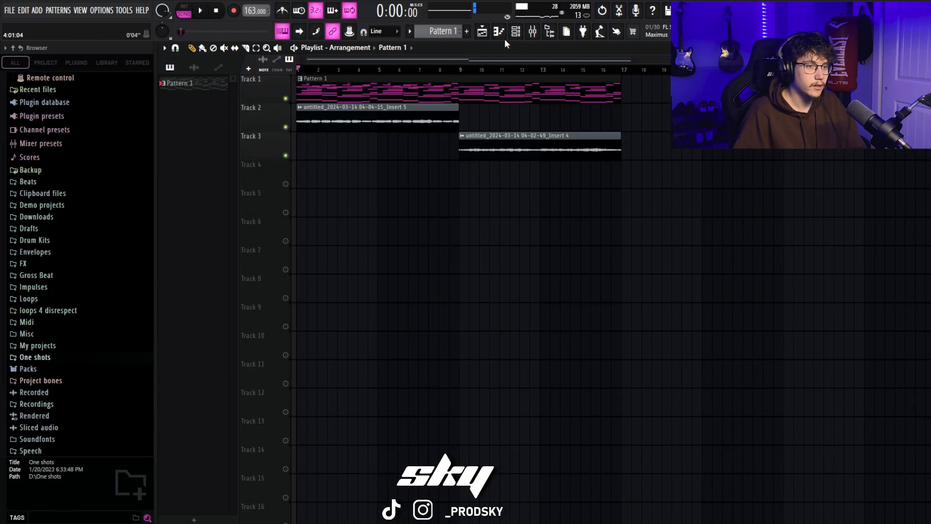
# Step: Show all channels in the channel rack and open the ! Favorite Drums folder inside Drum Kits
pyautogui.click(515, 32)
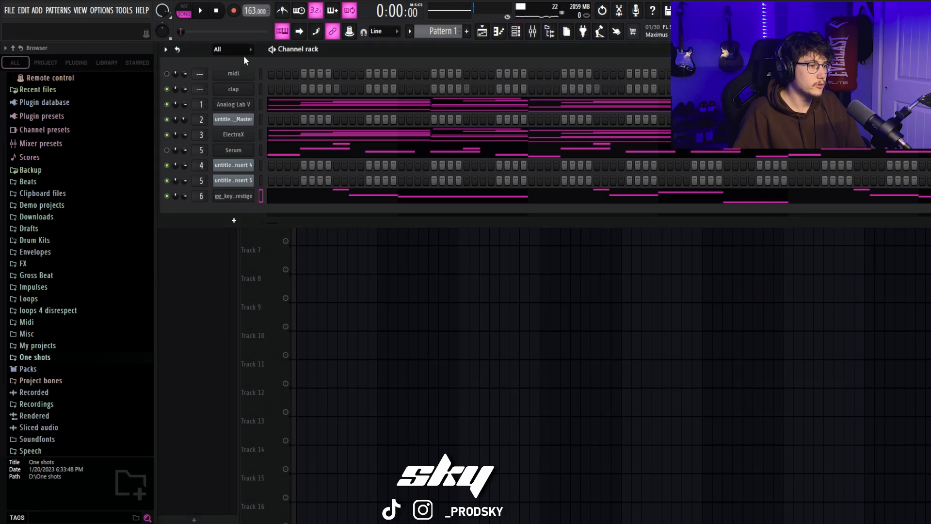
pyautogui.click(242, 51)
pyautogui.click(237, 61)
pyautogui.click(32, 240)
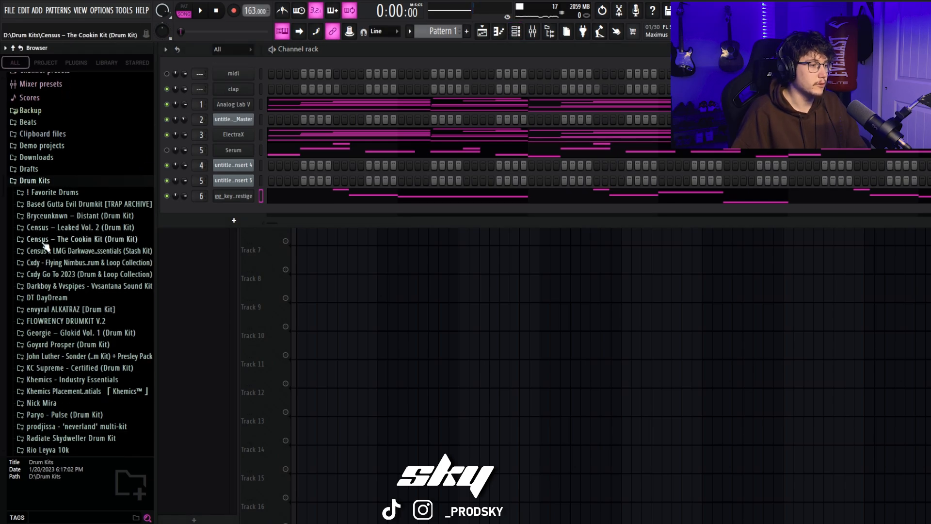
pyautogui.click(68, 194)
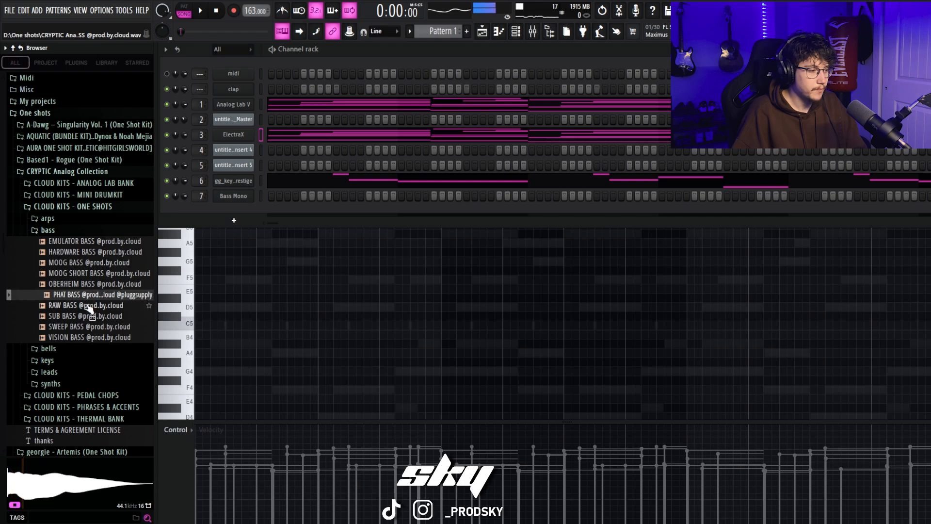
pyautogui.click(85, 305)
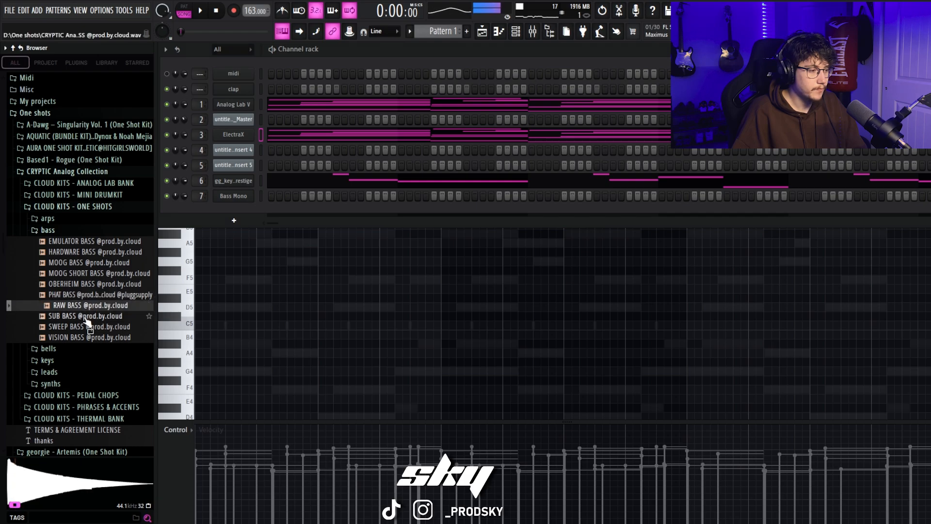
pyautogui.click(88, 316)
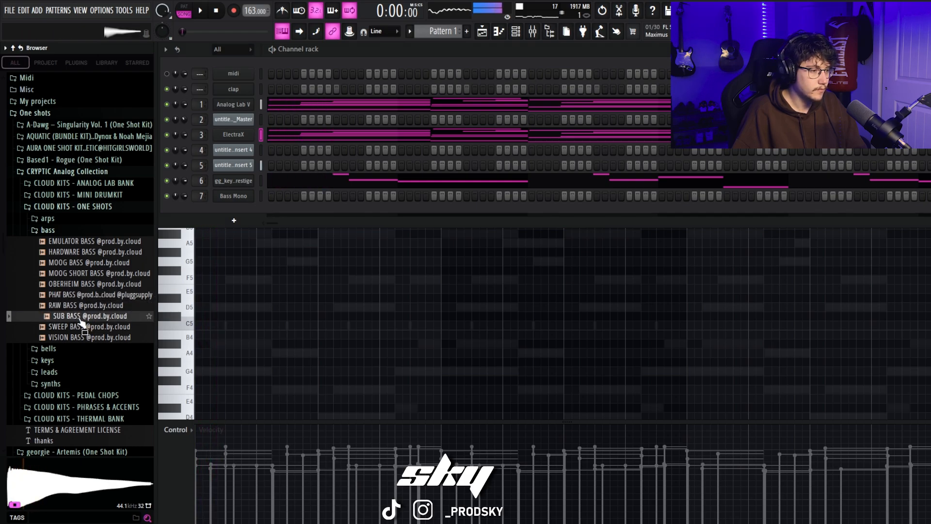
pyautogui.moveTo(80, 317); pyautogui.dragTo(212, 209)
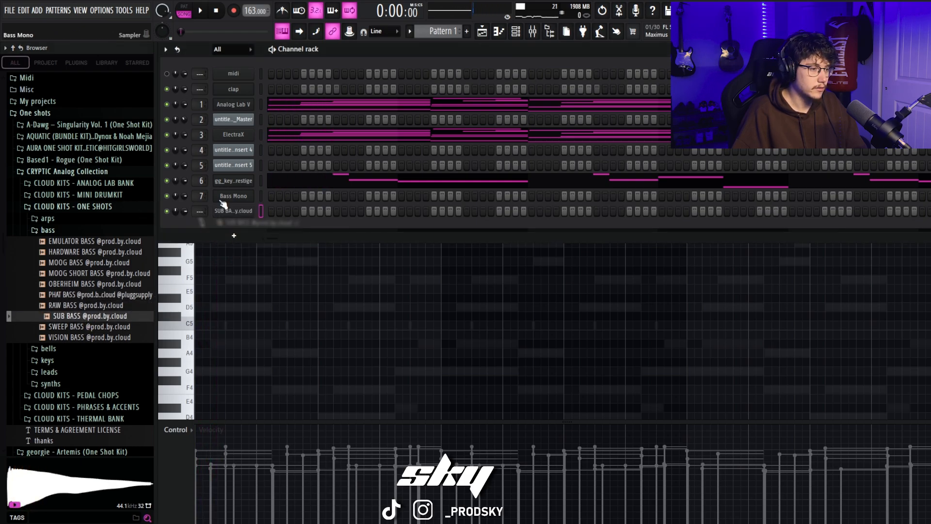
pyautogui.rightClick(230, 197)
pyautogui.click(316, 311)
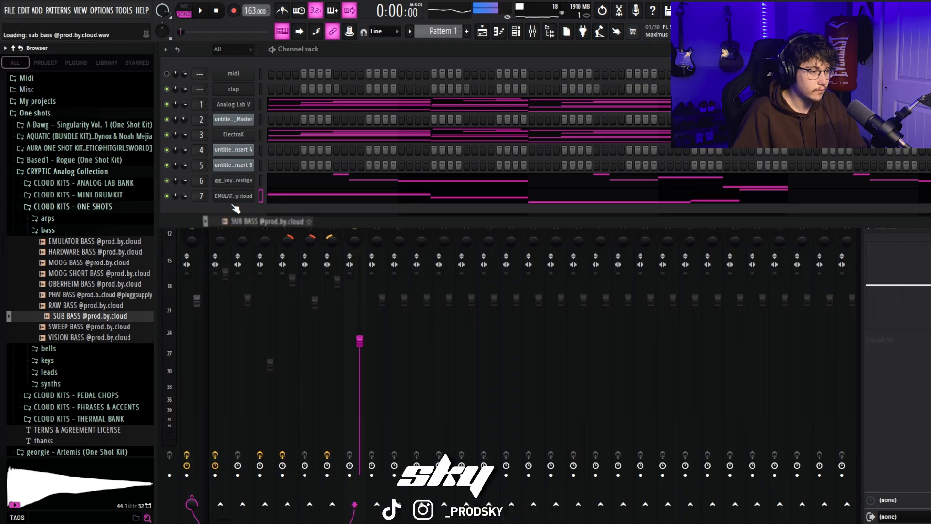
# Step: Play the loop and lower the sub bass on Insert 7 to about -6.7 dB
pyautogui.press('space')
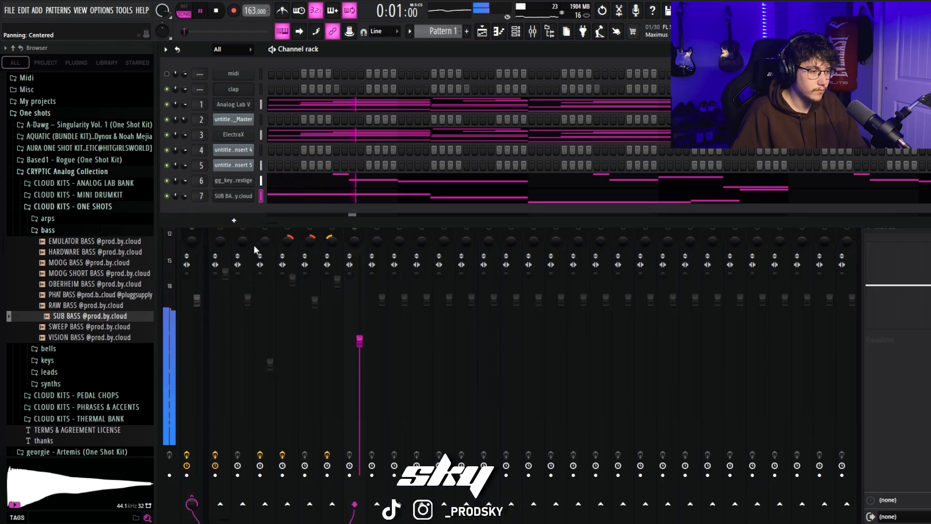
pyautogui.press('F6')
pyautogui.moveTo(360, 341); pyautogui.dragTo(359, 348)
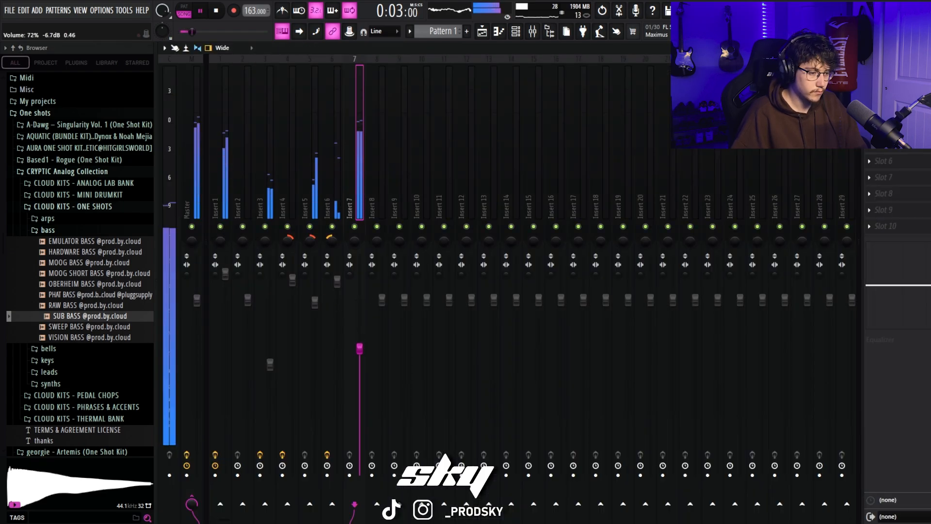
# Step: Collapse the CRYPTIC Analog Collection and One shots folders and bring up the piano roll
pyautogui.click(47, 230)
pyautogui.click(73, 206)
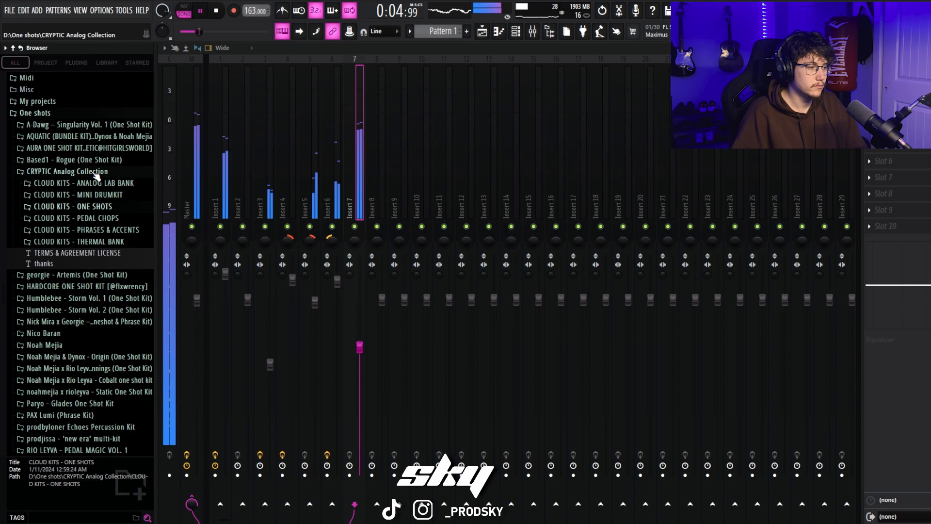
pyautogui.click(97, 171)
pyautogui.click(86, 204)
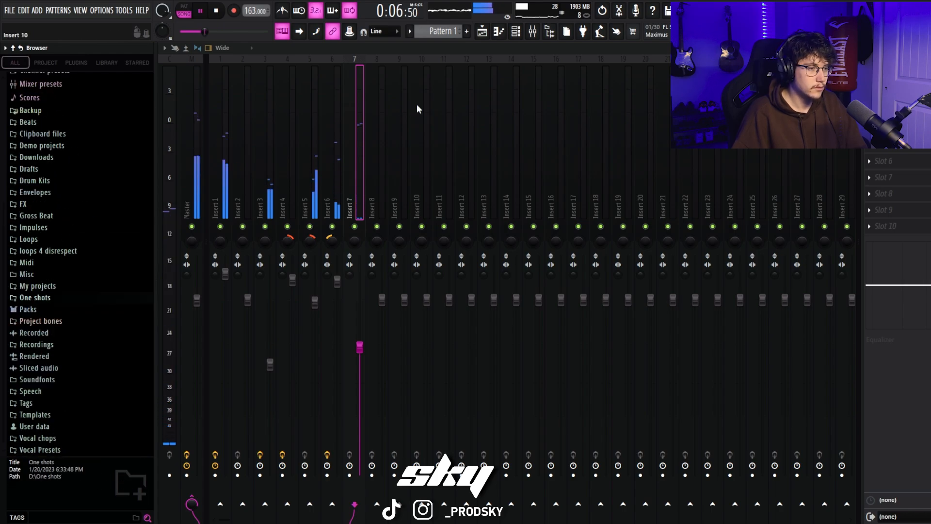
pyautogui.click(499, 31)
pyautogui.press('space')
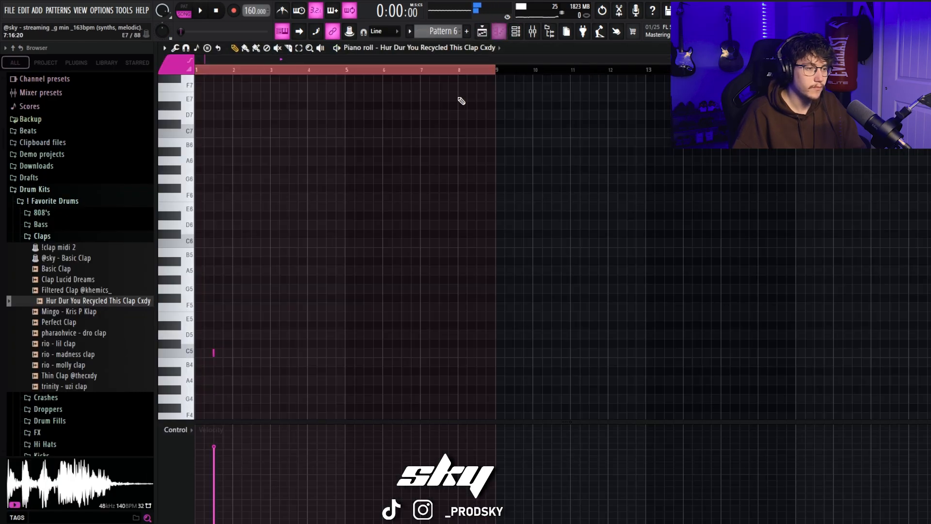
# Step: Repeat the bar 1 C5 clap note of Hur Dur You Recycled This Clap Cxdy through bar 8
pyautogui.press('space')
pyautogui.moveTo(494, 70); pyautogui.dragTo(234, 80)
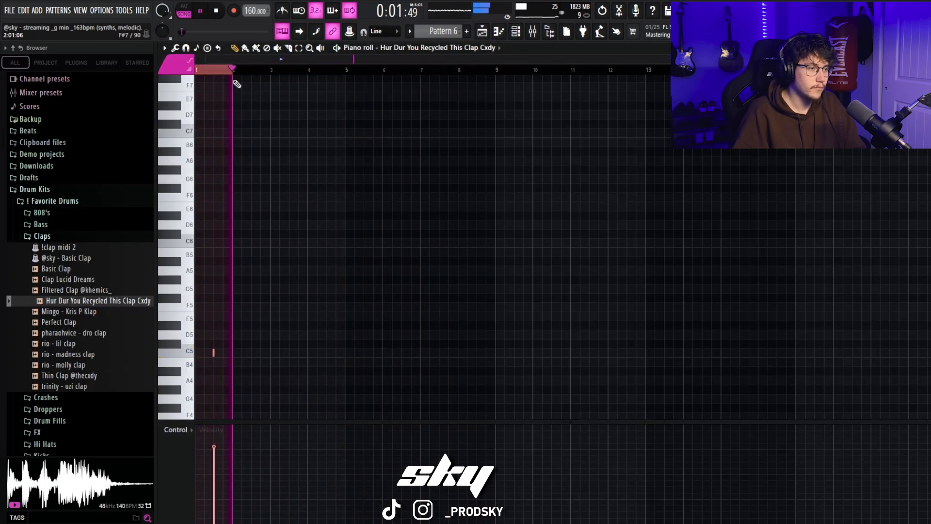
pyautogui.hotkey('ctrl', 'b')
pyautogui.hotkey('ctrl', 'b')
pyautogui.hotkey('ctrl', 'b')
pyautogui.moveTo(329, 77); pyautogui.dragTo(208, 78)
pyautogui.hotkey('ctrl', 'b')
pyautogui.keyDown('ctrl'); pyautogui.click(509, 75); pyautogui.keyUp('ctrl')
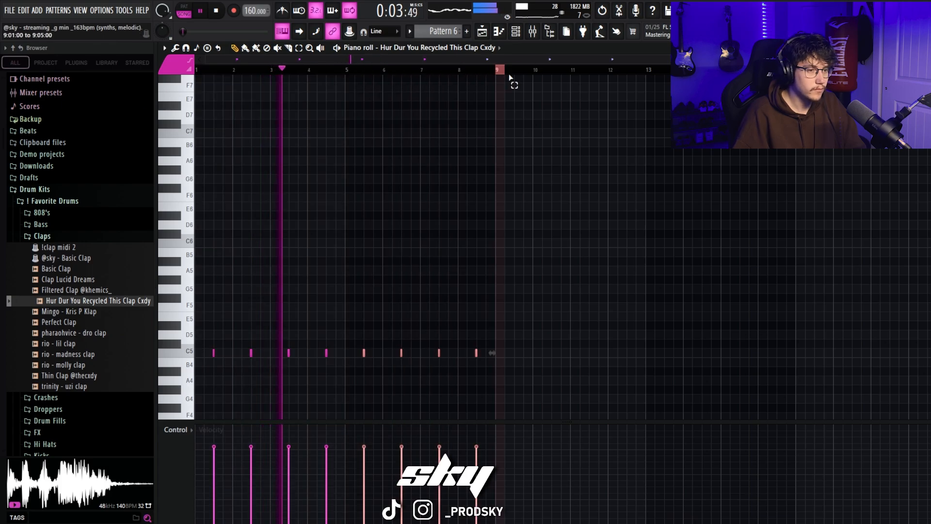
# Step: Delete the first C5 clap note in bar 1 and place it again at the same spot
pyautogui.moveTo(919, 59); pyautogui.dragTo(732, 59)
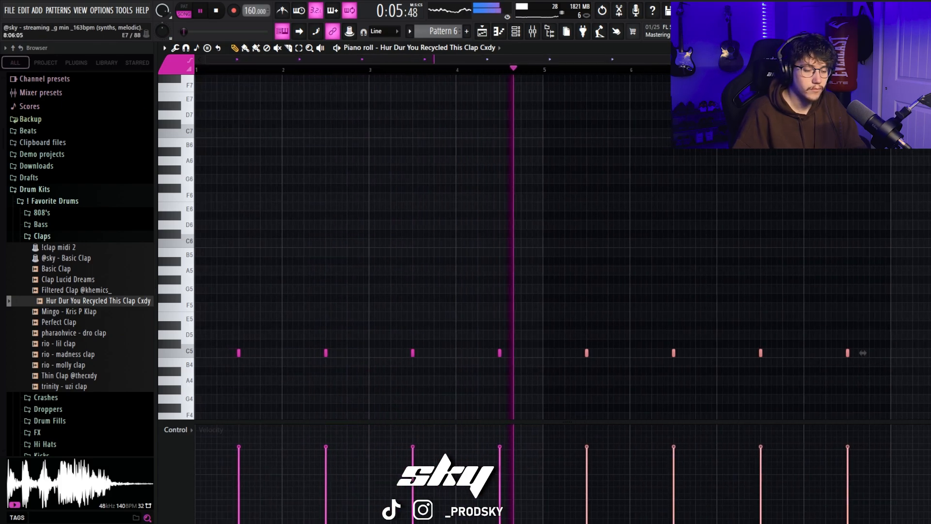
pyautogui.scroll(-3, 680, 243)
pyautogui.press('space')
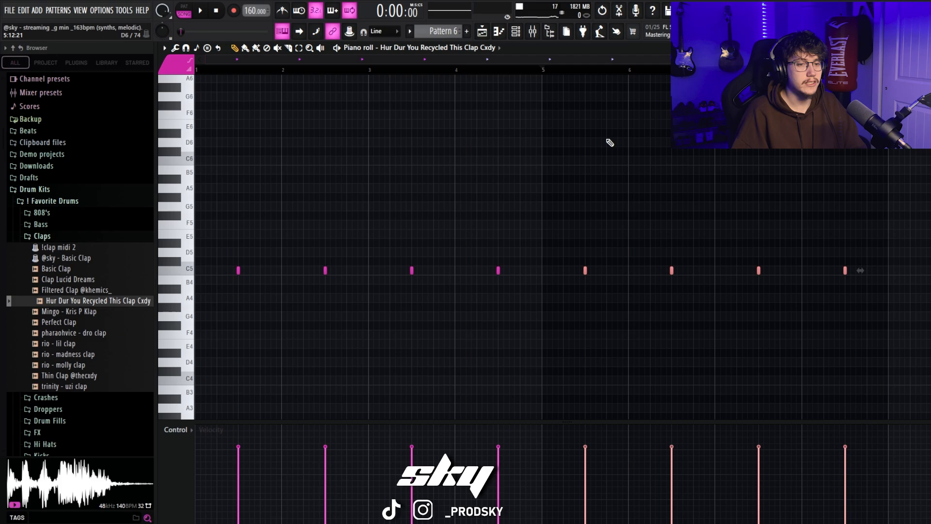
pyautogui.moveTo(733, 60); pyautogui.dragTo(742, 59)
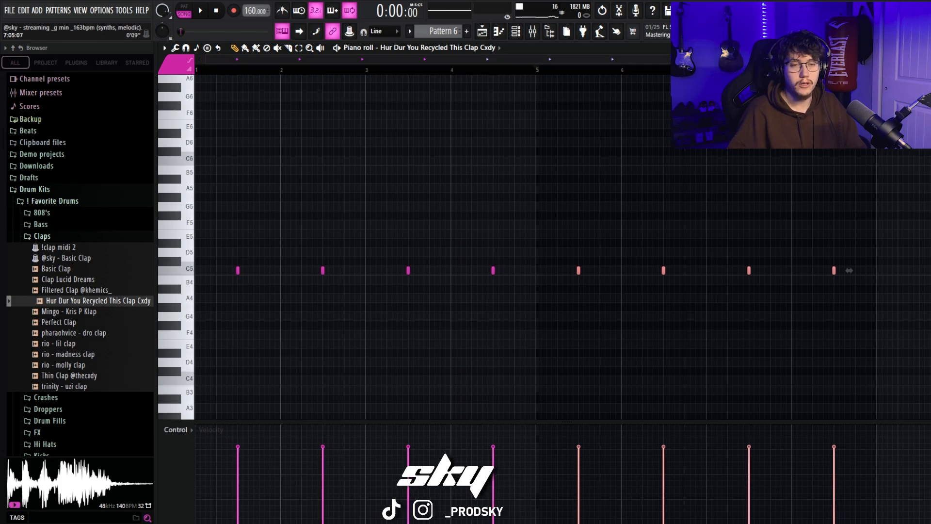
pyautogui.click(237, 270)
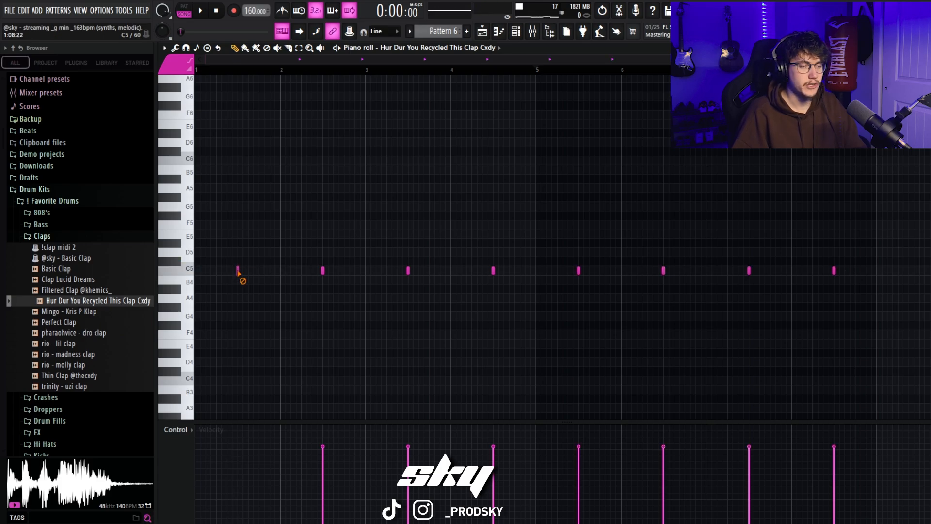
pyautogui.click(237, 270)
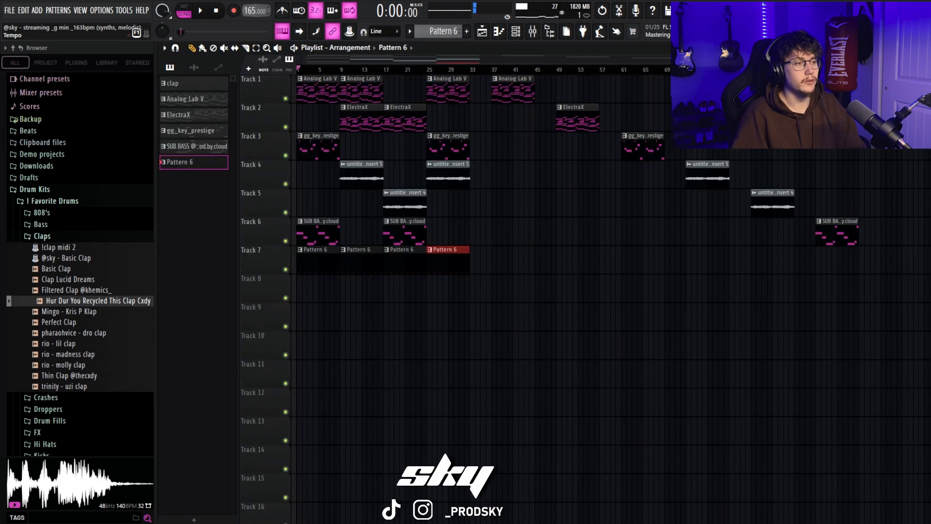
# Step: Add an extra C5 clap note near the end of bar 4 and of bar 8 while the arrangement plays
pyautogui.press('space')
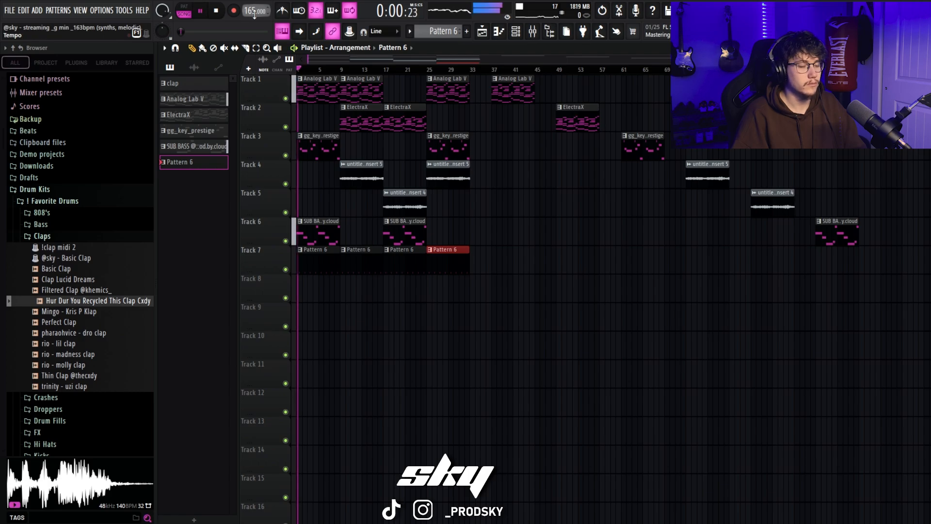
pyautogui.click(500, 32)
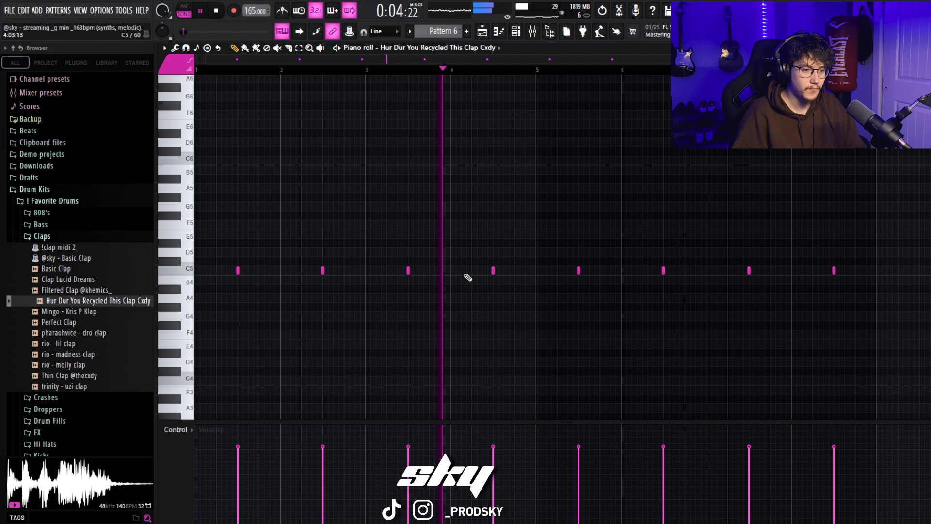
pyautogui.click(525, 270)
pyautogui.click(869, 271)
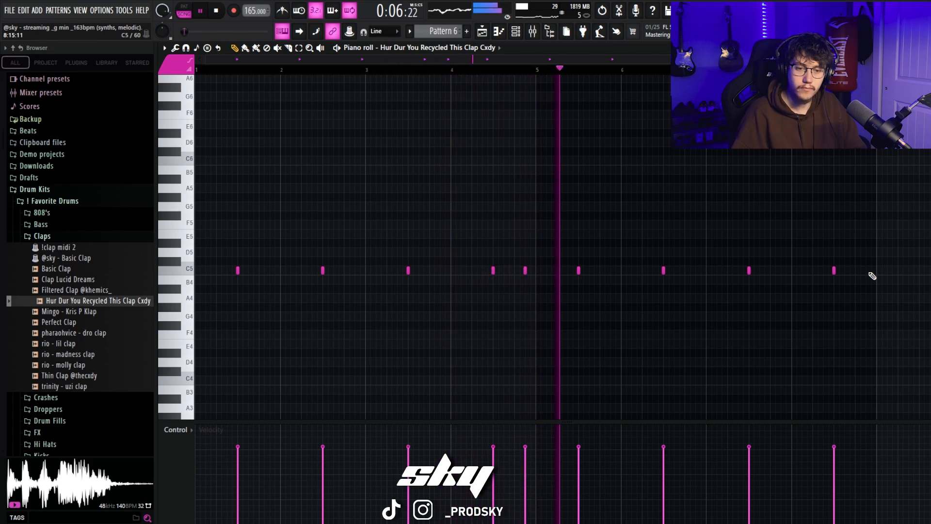
# Step: Close the Claps folder and look through the hat samples in the ! Favorite Drums kit
pyautogui.click(515, 32)
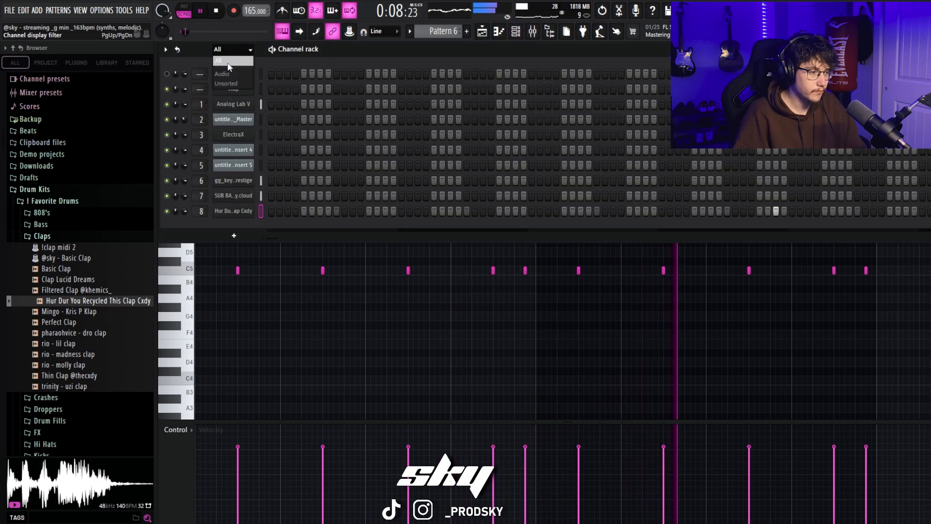
pyautogui.click(73, 236)
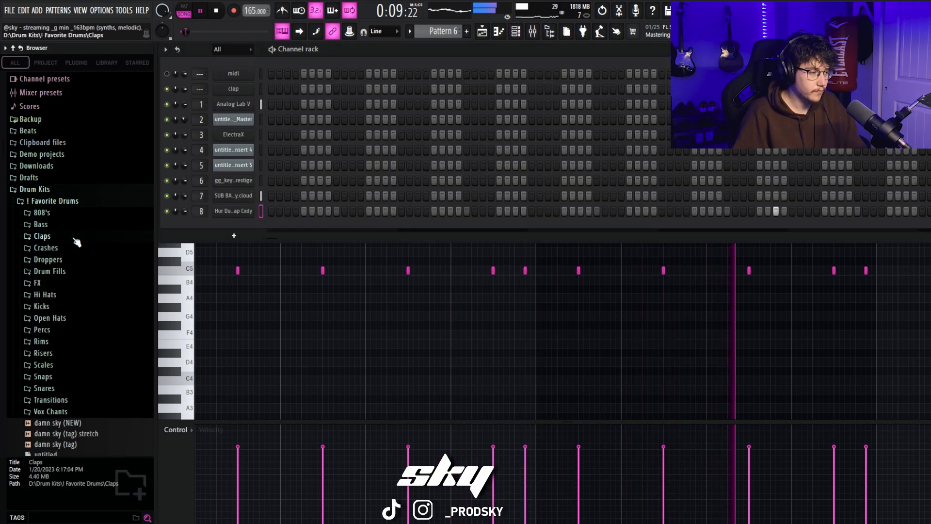
pyautogui.click(65, 296)
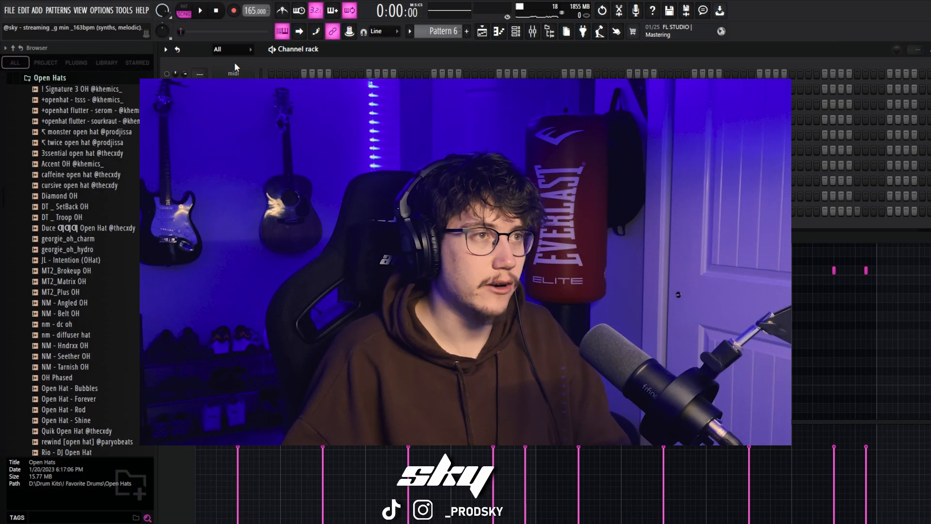
pyautogui.scroll(3, 101, 214)
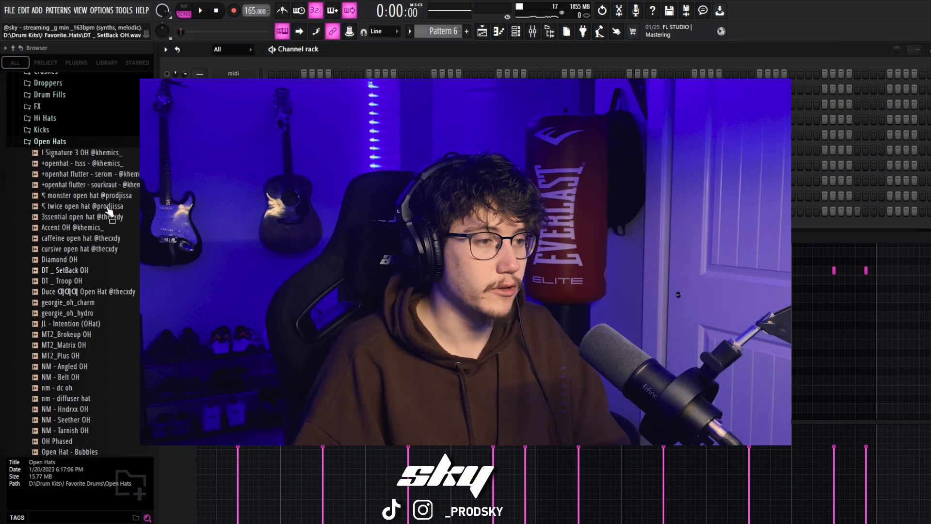
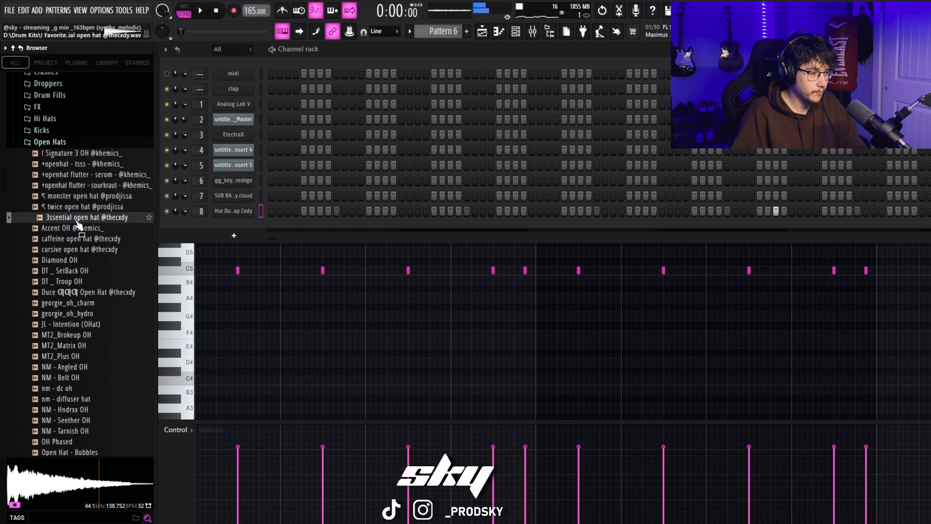
pyautogui.moveTo(78, 220); pyautogui.dragTo(224, 224)
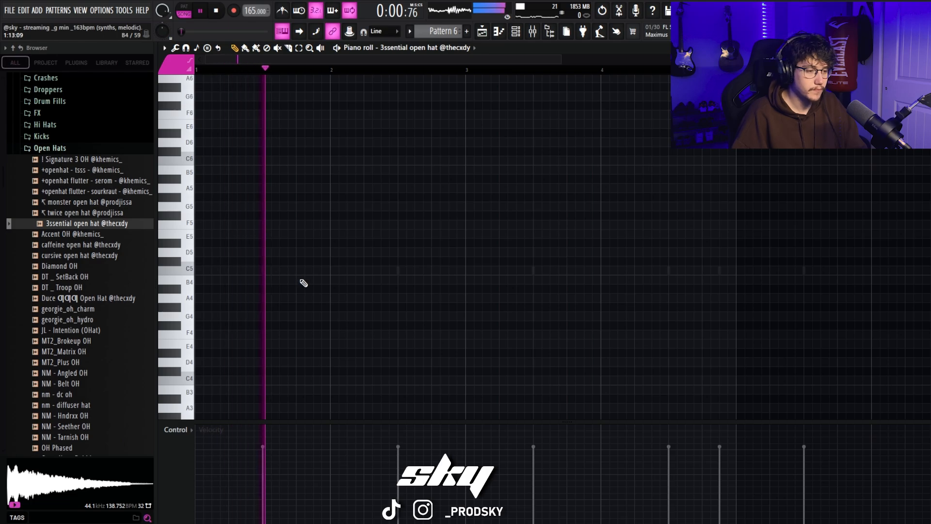
pyautogui.click(367, 270)
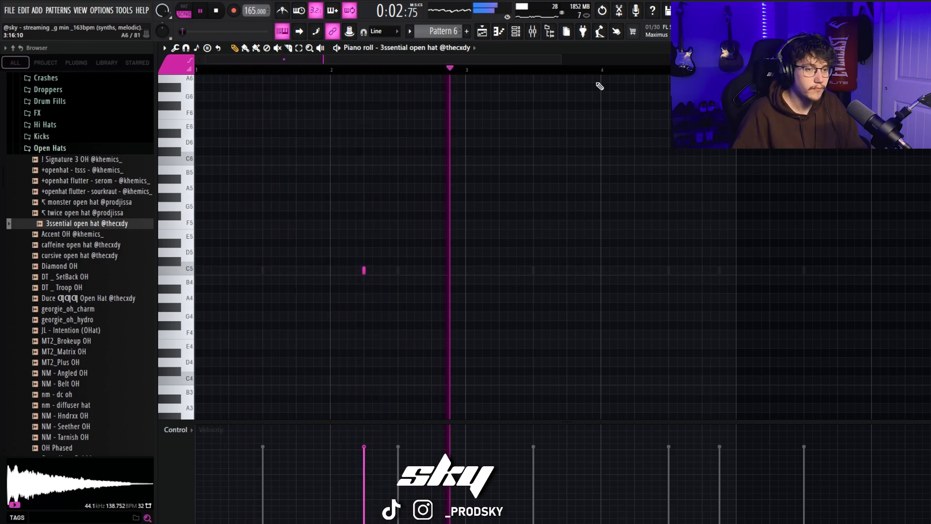
pyautogui.moveTo(468, 72); pyautogui.dragTo(97, 131)
pyautogui.hotkey('ctrl', 'b')
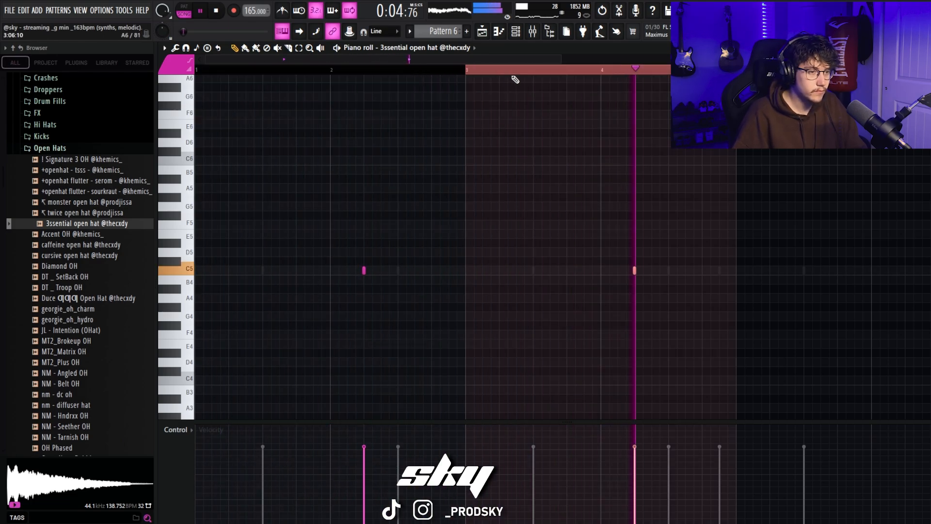
pyautogui.moveTo(736, 71); pyautogui.dragTo(76, 128)
pyautogui.hotkey('ctrl', 'b')
# Step: Delete the 3ssential open hat notes in bars 4 and 8 and clear the timeline selection
pyautogui.rightClick(350, 282)
pyautogui.rightClick(345, 271)
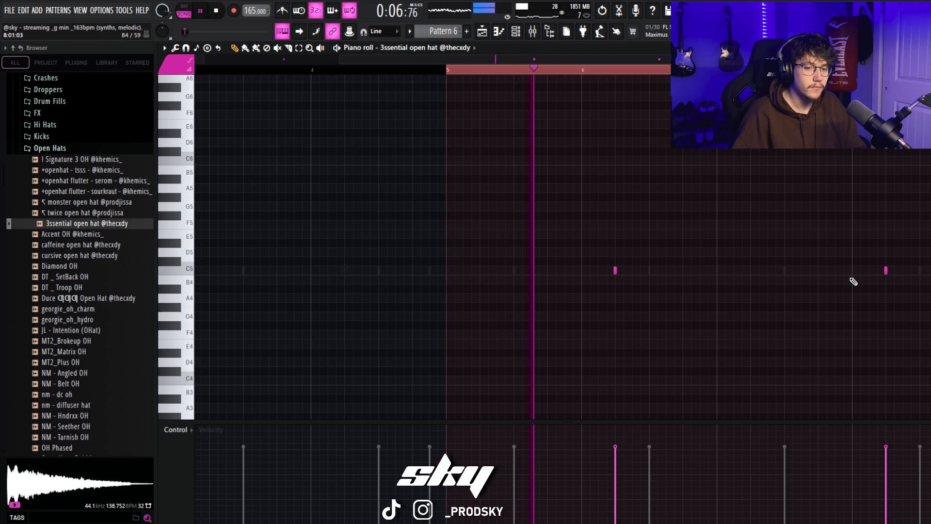
pyautogui.rightClick(885, 270)
pyautogui.scroll(-3, 790, 70)
pyautogui.moveTo(688, 71); pyautogui.dragTo(232, 59)
pyautogui.click(532, 32)
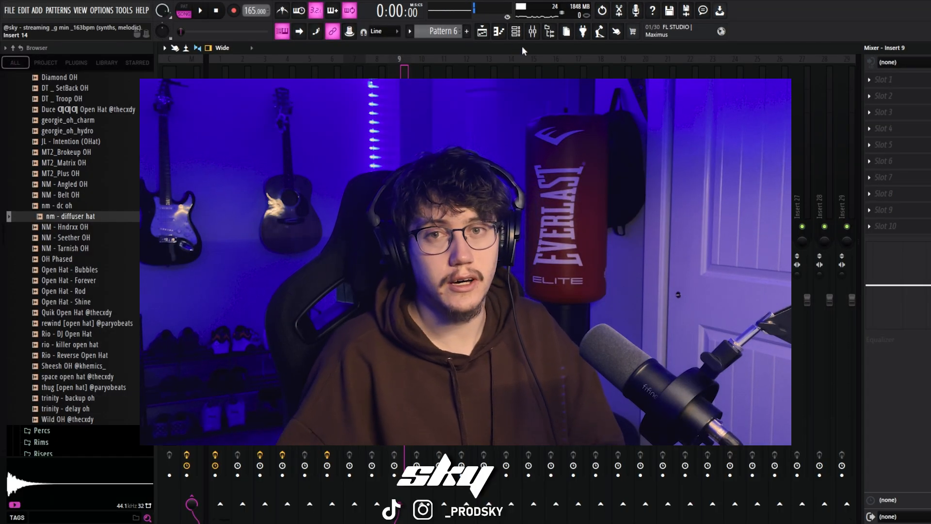
pyautogui.click(518, 31)
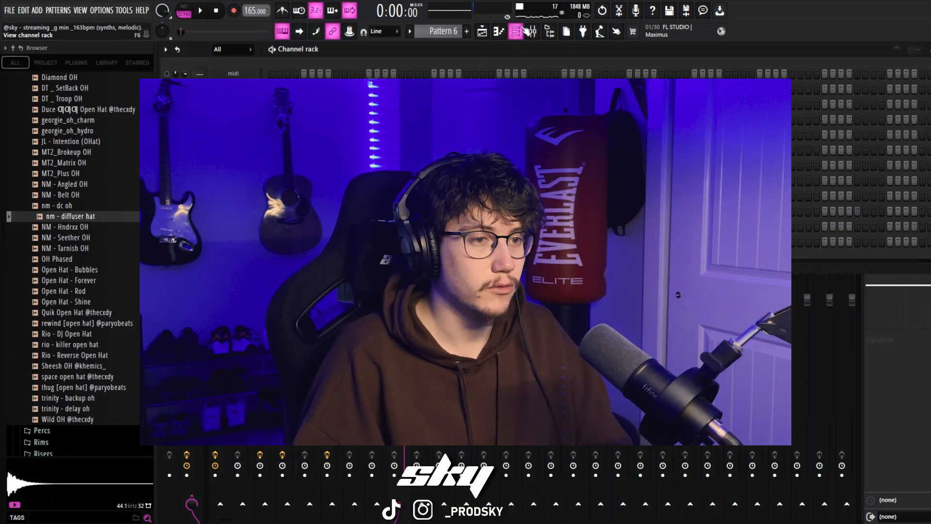
pyautogui.click(525, 29)
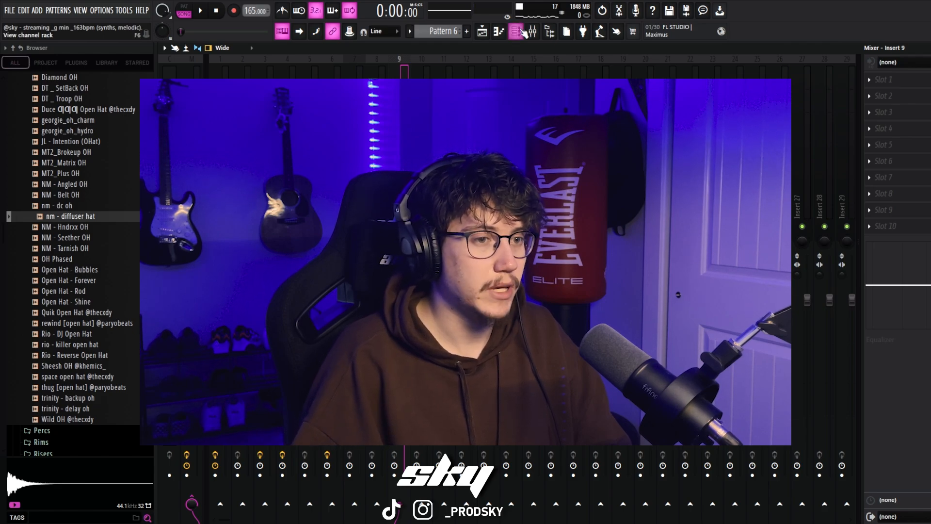
pyautogui.click(523, 31)
pyautogui.click(230, 62)
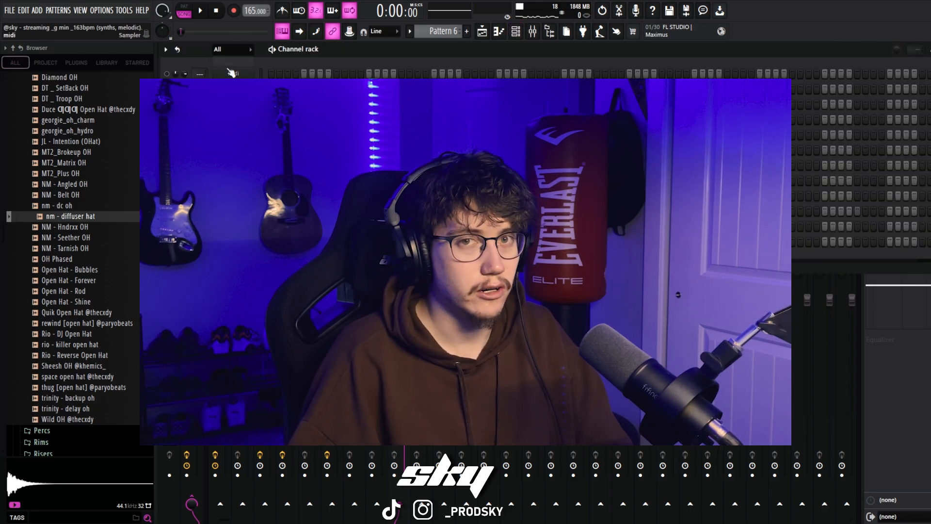
pyautogui.scroll(3, 58, 257)
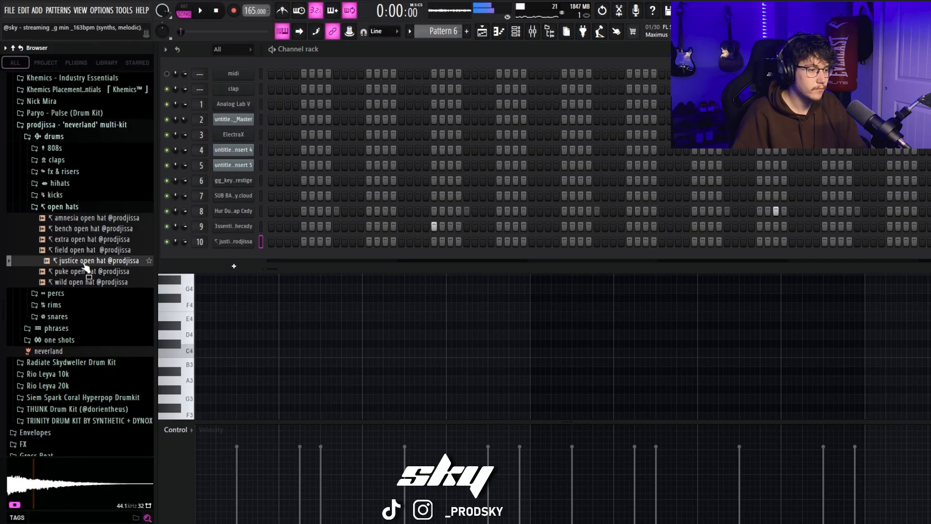
pyautogui.moveTo(84, 265); pyautogui.dragTo(224, 246)
pyautogui.click(301, 281)
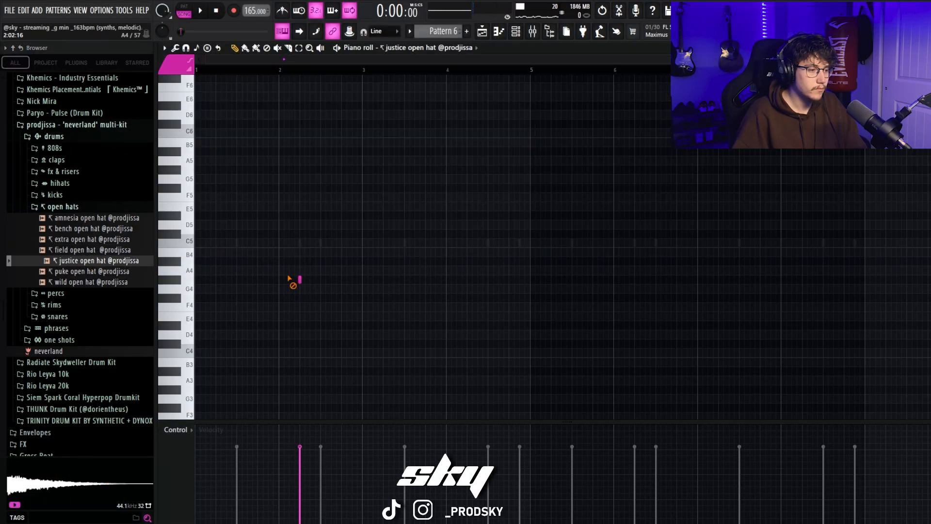
pyautogui.click(216, 241)
pyautogui.press('space')
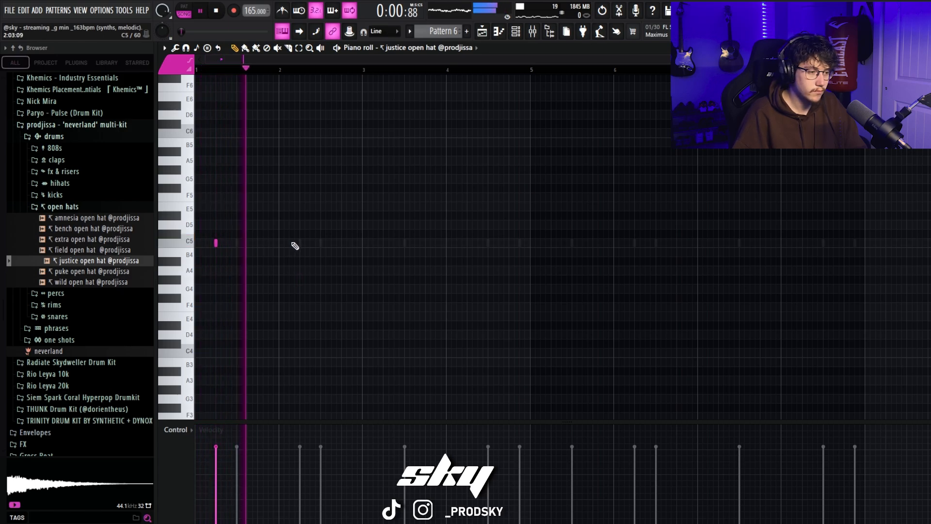
# Step: Repeat the justice open hat note every two bars through bar 8
pyautogui.scroll(3, 301, 243)
pyautogui.moveTo(363, 71); pyautogui.dragTo(196, 73)
pyautogui.hotkey('ctrl', 'b')
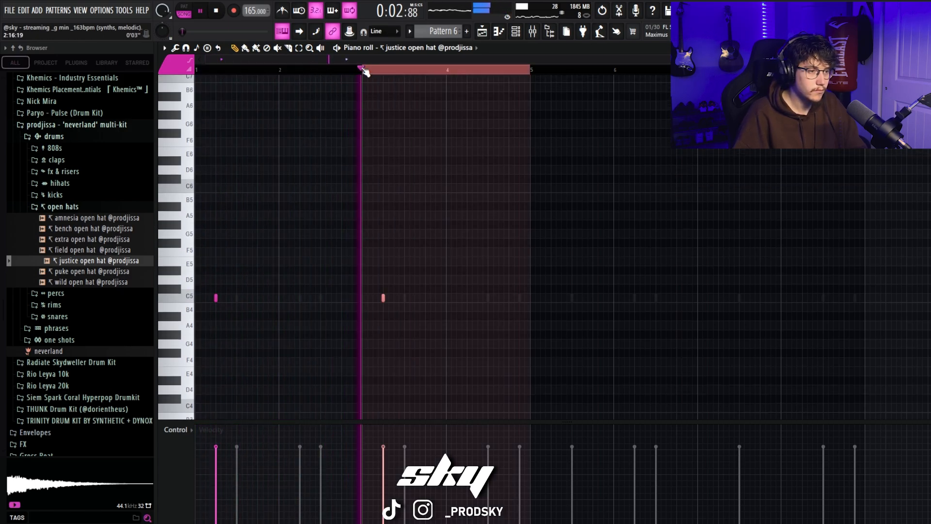
pyautogui.moveTo(532, 71); pyautogui.dragTo(199, 102)
pyautogui.click(408, 48)
pyautogui.click(533, 72)
pyautogui.hotkey('ctrl', 'b')
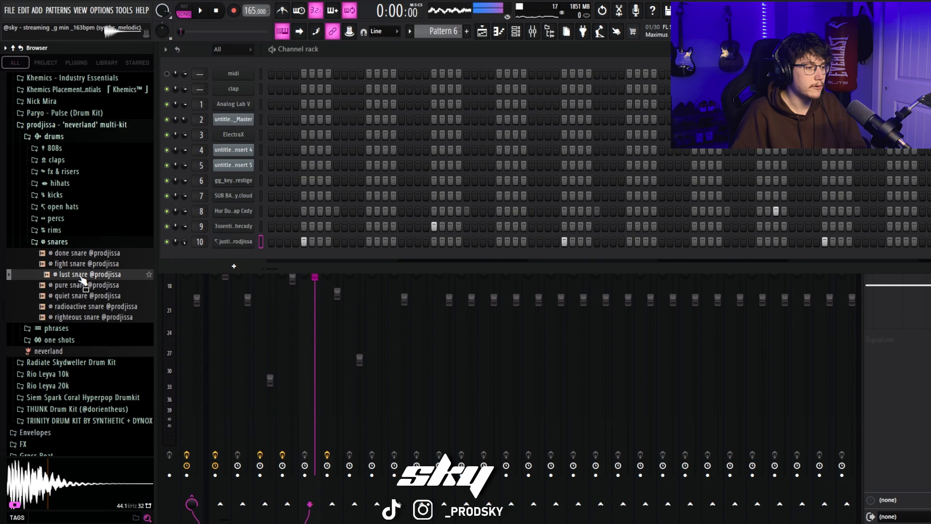
pyautogui.moveTo(231, 262); pyautogui.dragTo(231, 262)
pyautogui.click(499, 32)
pyautogui.press('space')
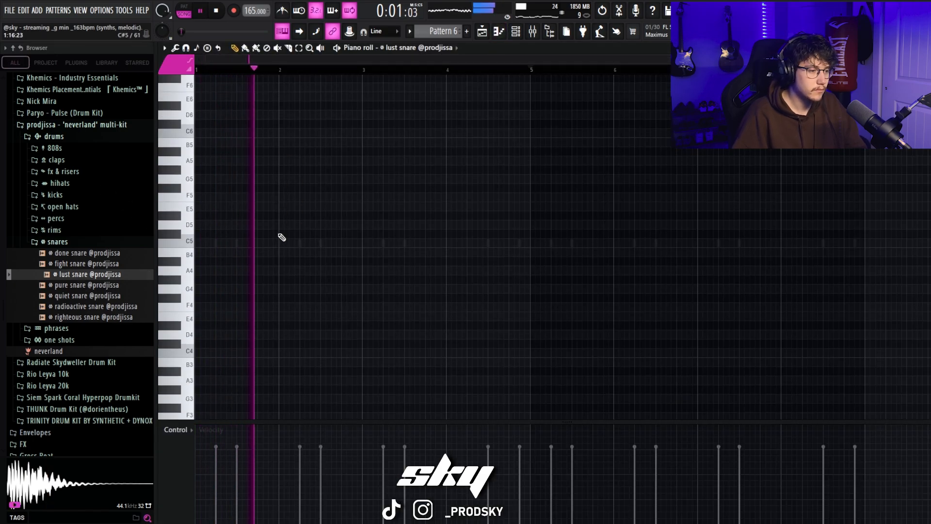
pyautogui.press('space')
pyautogui.rightClick(269, 229)
pyautogui.press('space')
pyautogui.click(289, 225)
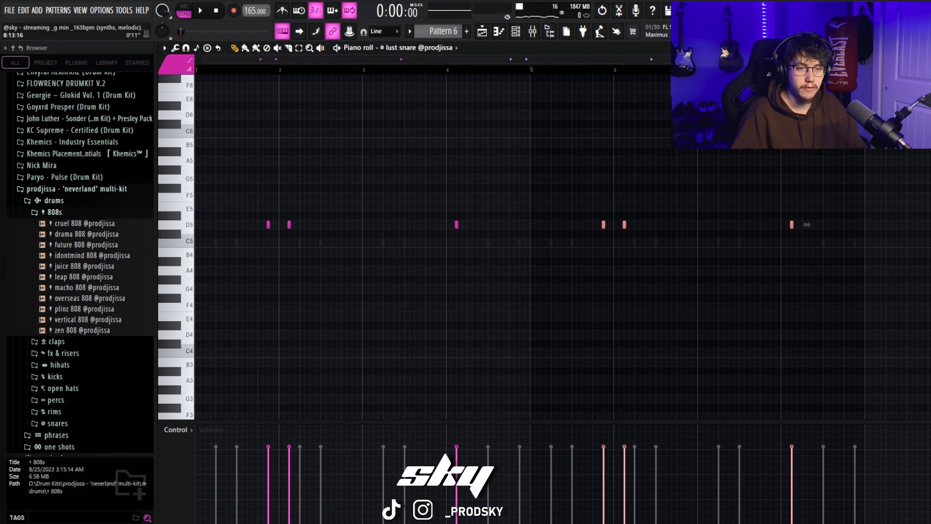
# Step: Repeat the lust snare notes of bars 1 to 4 in bars 5 to 8
pyautogui.scroll(2, 562, 246)
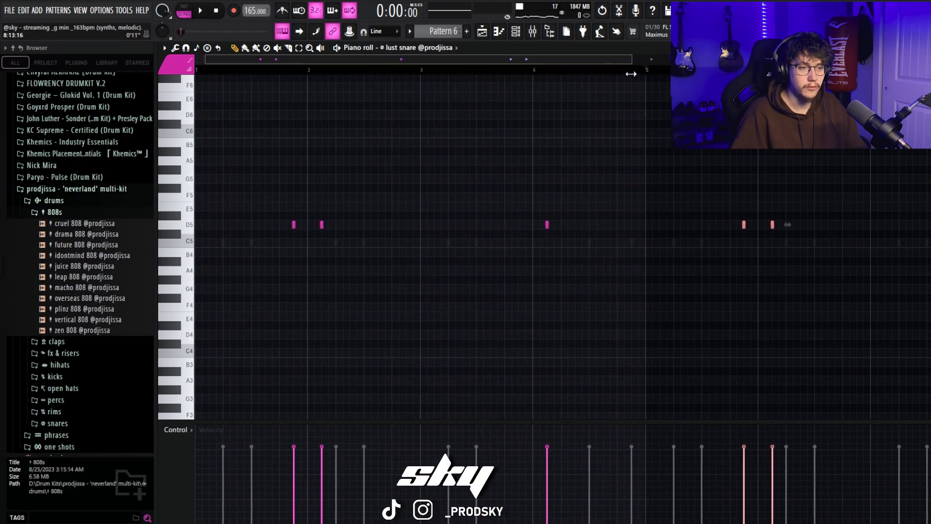
pyautogui.scroll(-3, 563, 246)
pyautogui.scroll(1, 563, 246)
pyautogui.scroll(1, 491, 99)
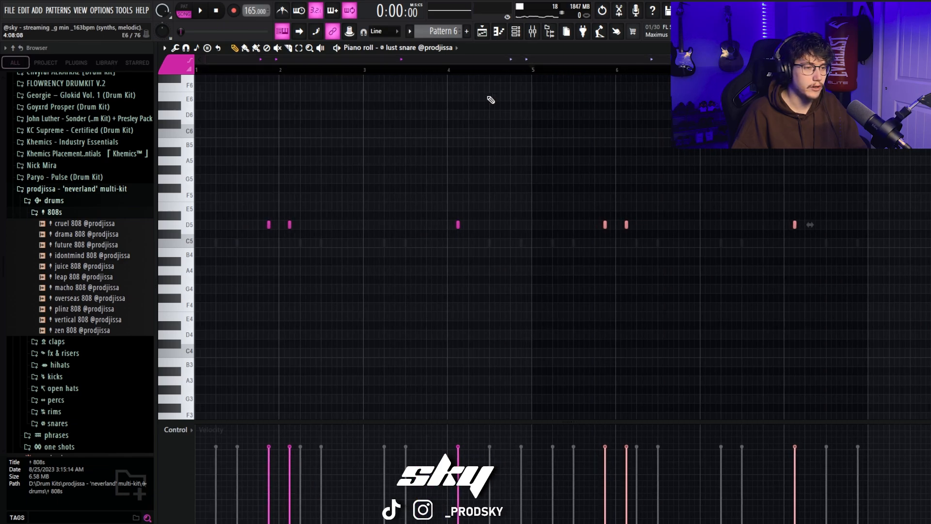
pyautogui.click(524, 34)
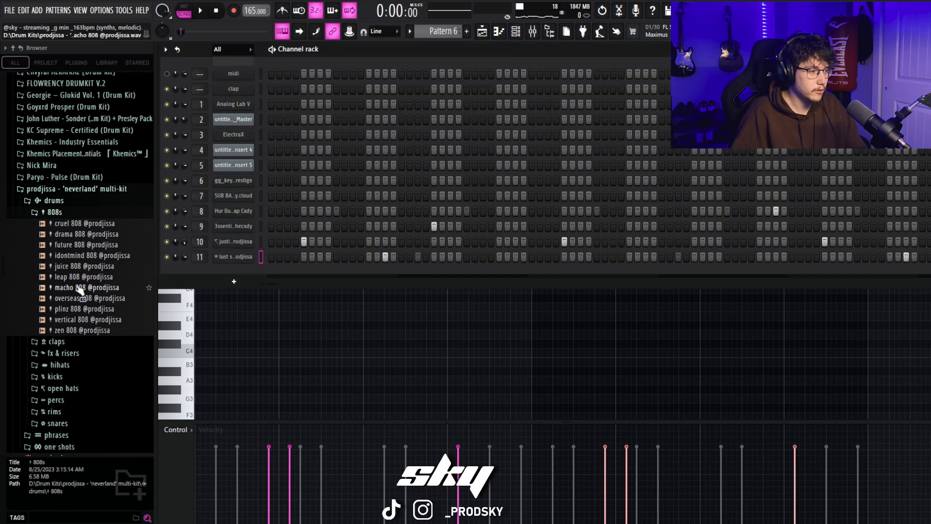
pyautogui.click(83, 221)
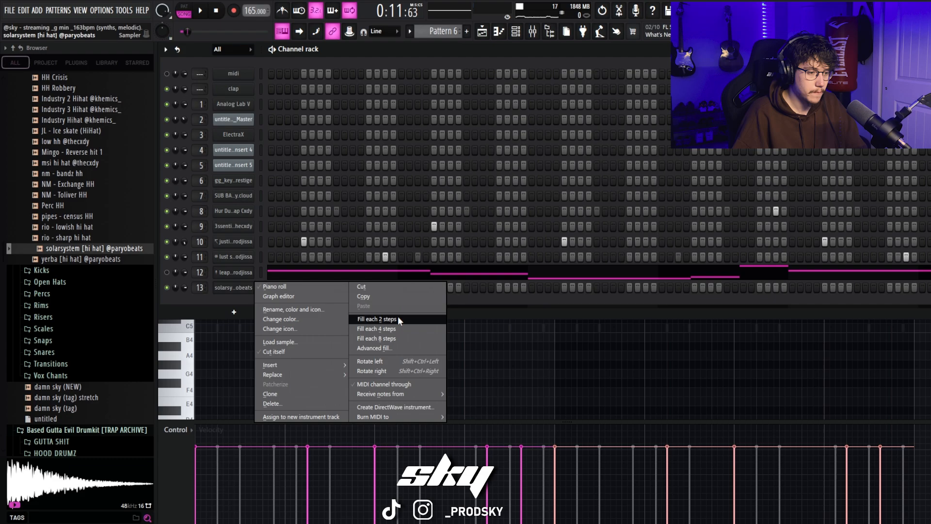
pyautogui.click(397, 316)
pyautogui.press('space')
pyautogui.click(502, 35)
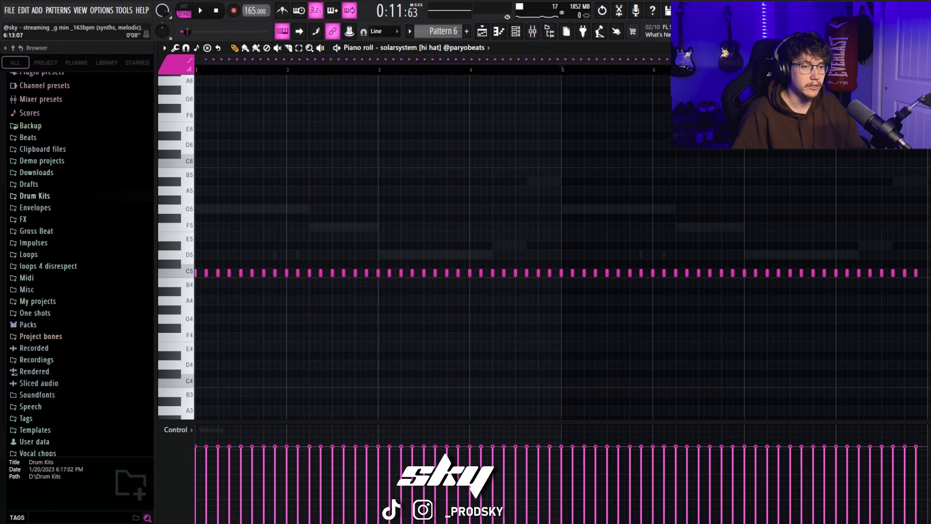
pyautogui.scroll(2, 533, 242)
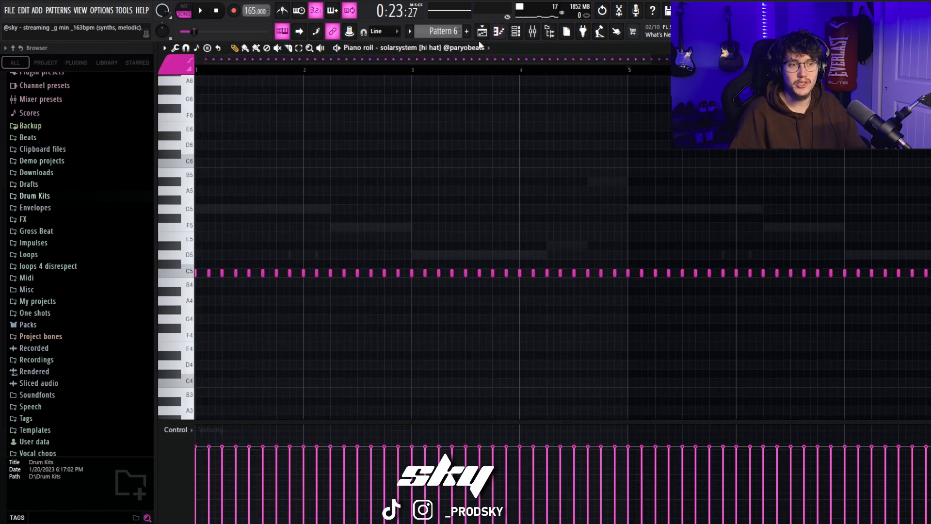
pyautogui.moveTo(649, 56); pyautogui.dragTo(668, 57)
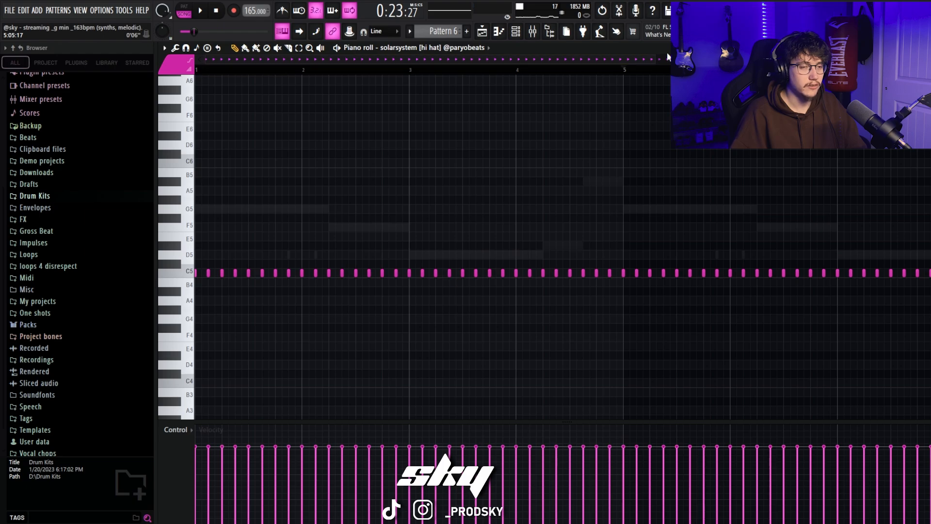
pyautogui.press('space')
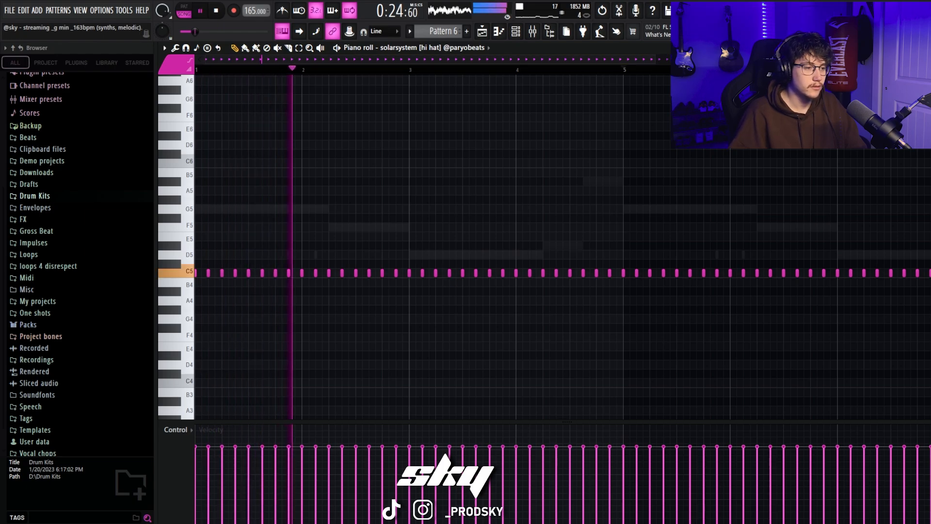
pyautogui.press('space')
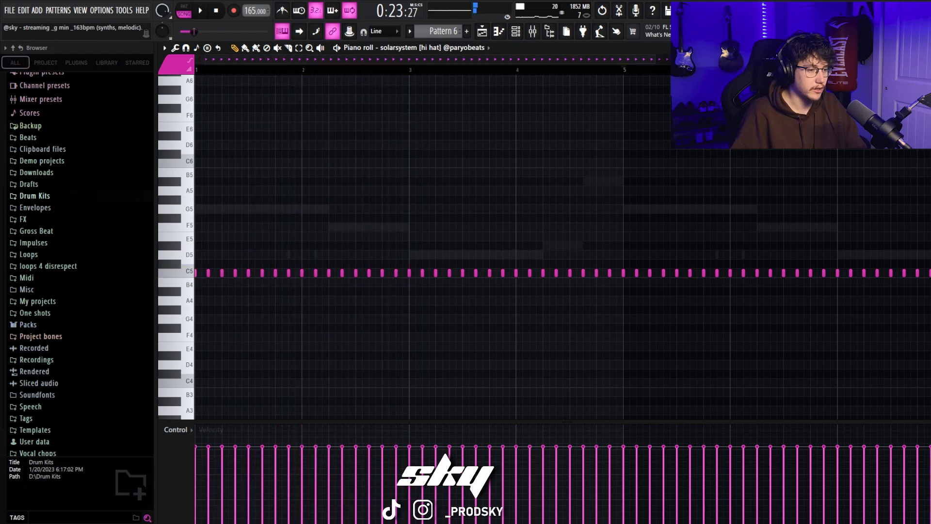
# Step: Delete the sixth and seventh C5 hi-hat notes of bar 1 while checking the groove in playback
pyautogui.press('space')
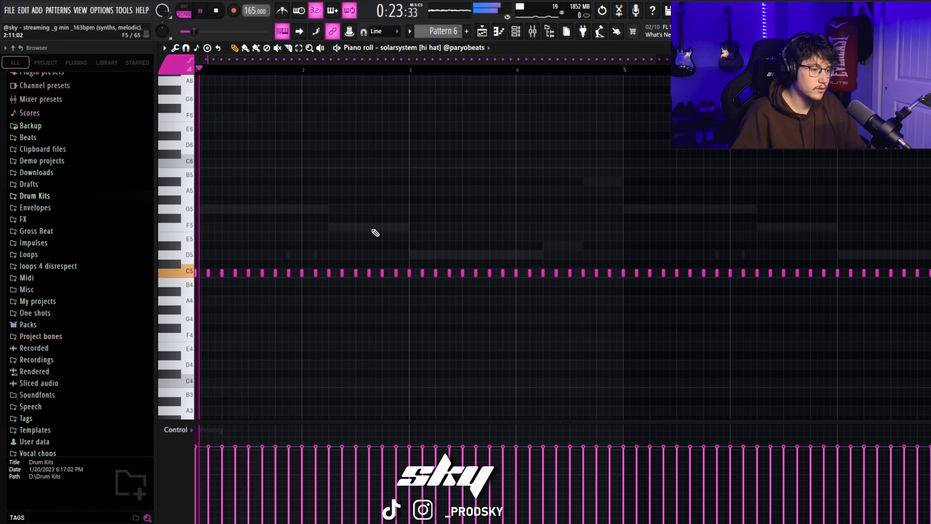
pyautogui.rightClick(262, 274)
pyautogui.press('space')
pyautogui.press('space')
pyautogui.rightClick(276, 275)
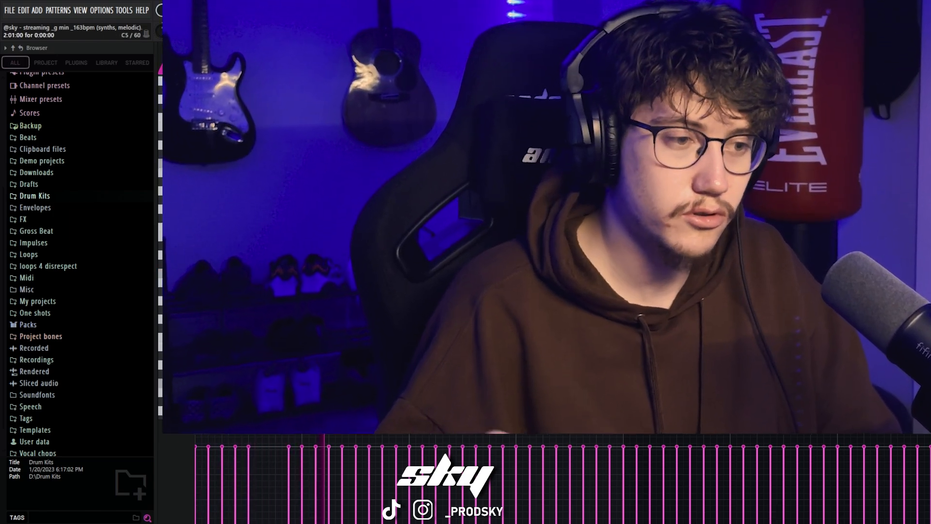
pyautogui.press('space')
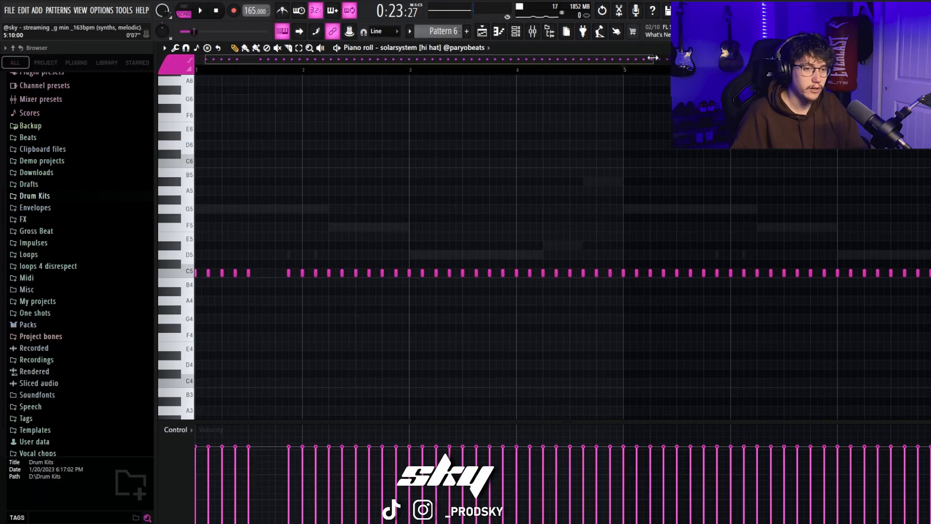
# Step: Set the snap to 1/2 step and extend the C5 hi-hat note at step 13 of bar 2 to two steps
pyautogui.scroll(2, 393, 211)
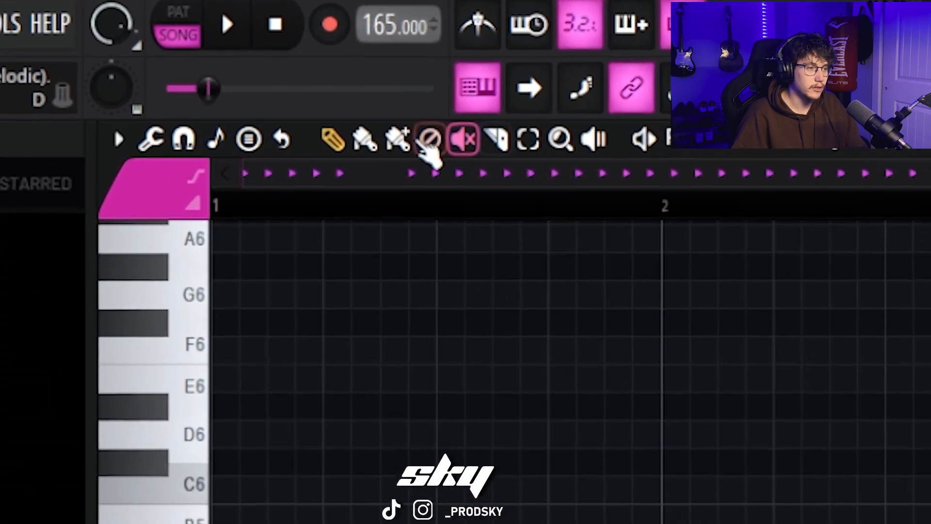
pyautogui.click(256, 48)
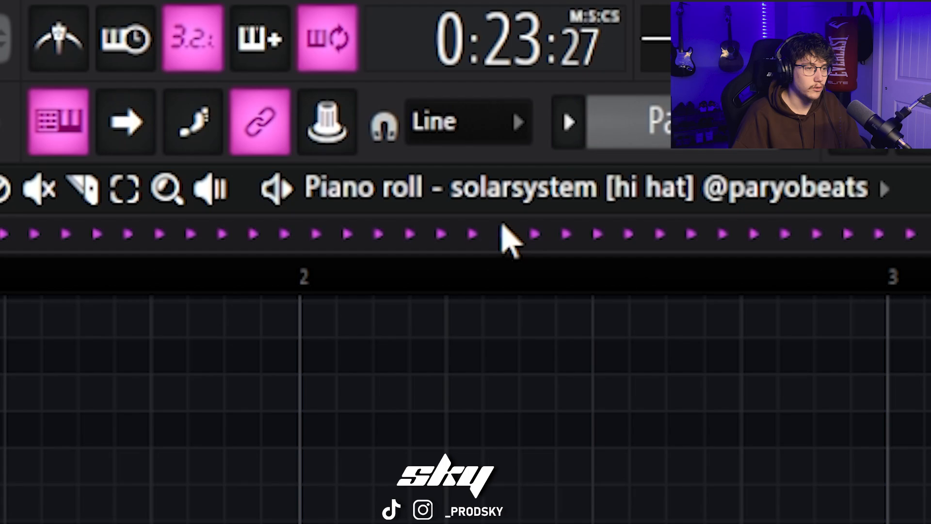
pyautogui.click(912, 121)
pyautogui.click(400, 410)
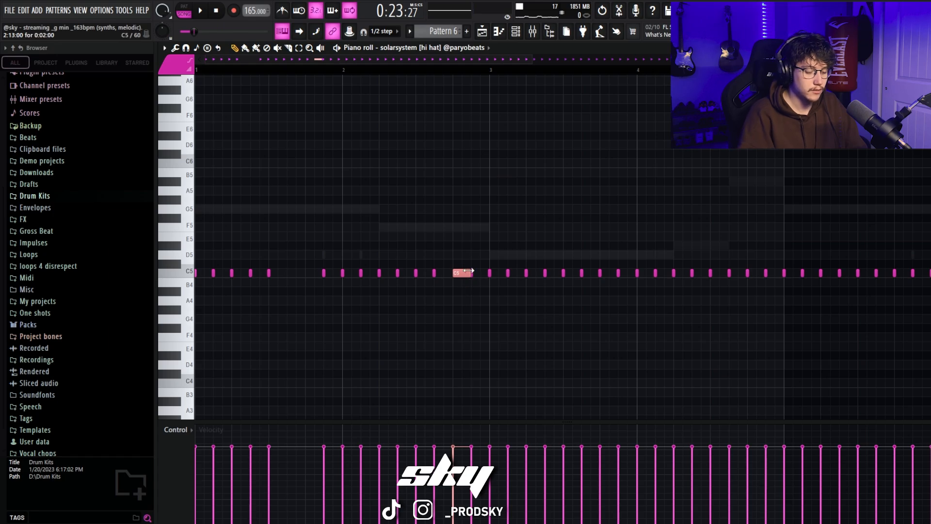
# Step: Chop the extended hi-hat note in bar 2 into four equal notes with the chopper and play the roll back
pyautogui.hotkey('alt', 'u')
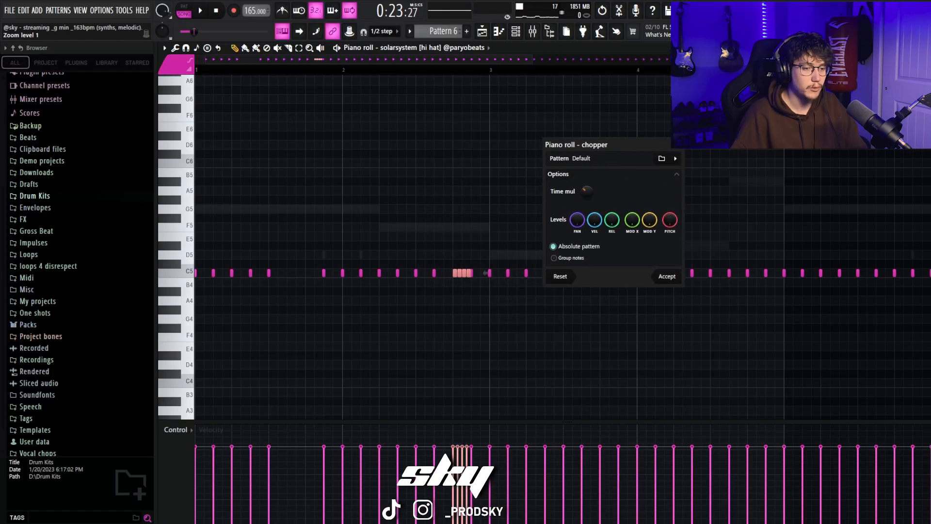
pyautogui.click(668, 276)
pyautogui.press('space')
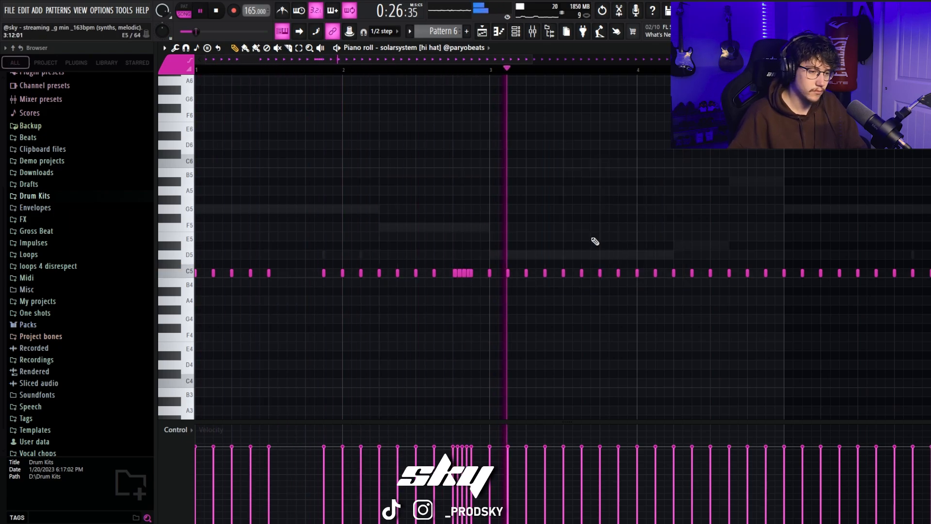
pyautogui.press('space')
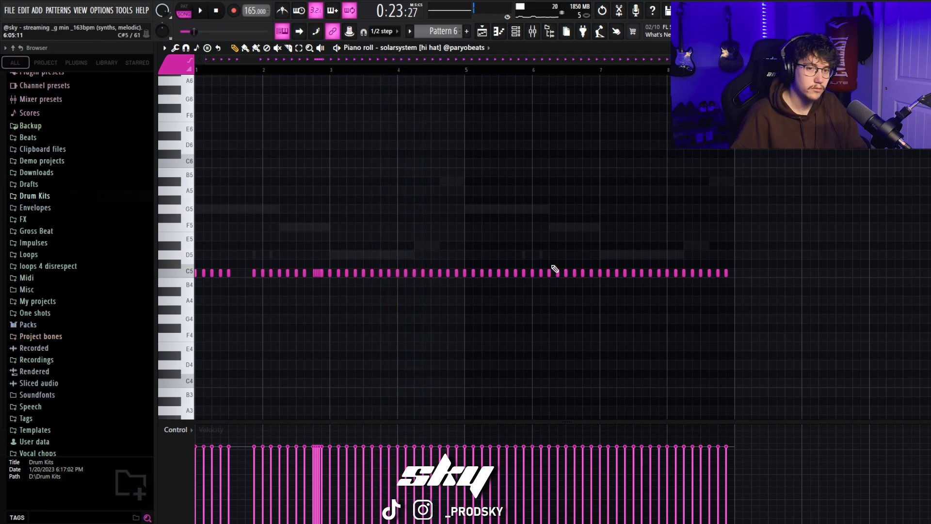
# Step: Add pairs of G4 hi-hat notes on beats 2 and 4 of bar 4
pyautogui.moveTo(911, 60); pyautogui.dragTo(540, 71)
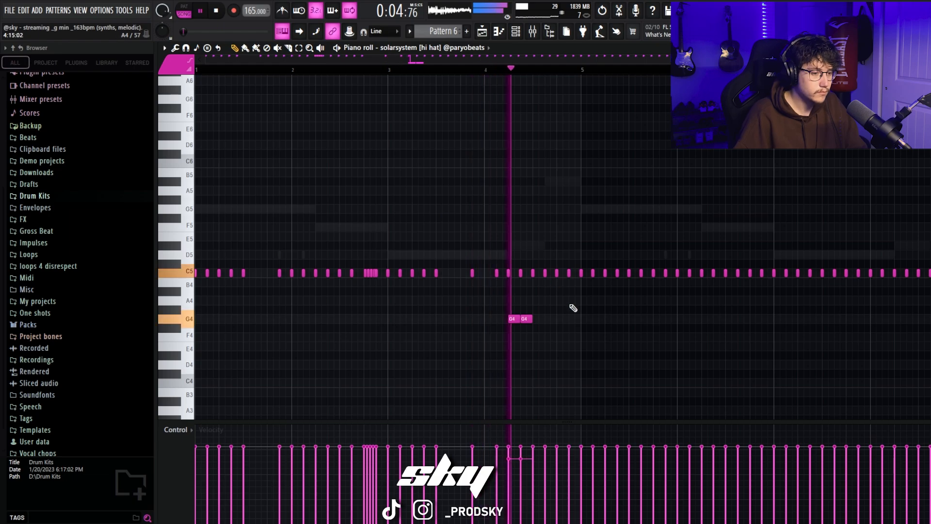
pyautogui.click(559, 319)
pyautogui.click(571, 319)
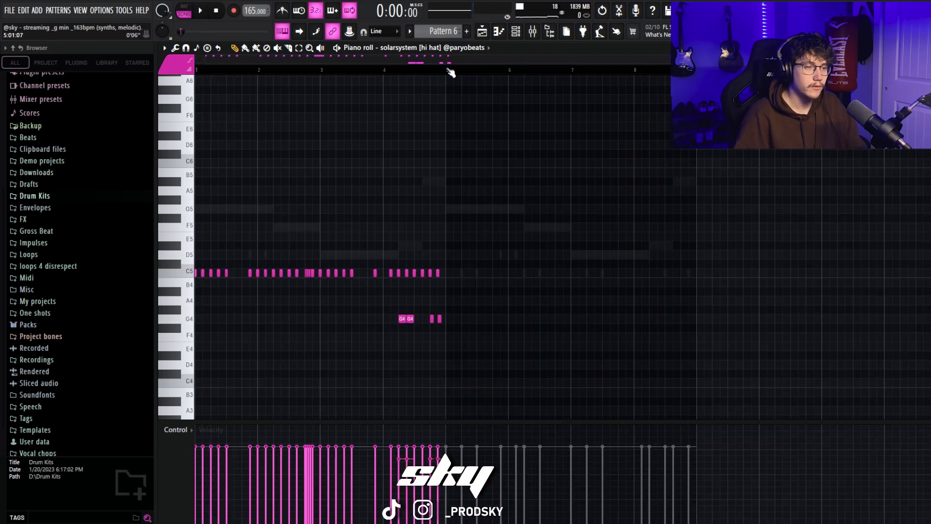
# Step: Duplicate the four-bar hi-hat pattern, including the G4 pairs, into bars 5 to 8
pyautogui.hotkey('ctrl', 'b')
pyautogui.moveTo(448, 70); pyautogui.dragTo(617, 67)
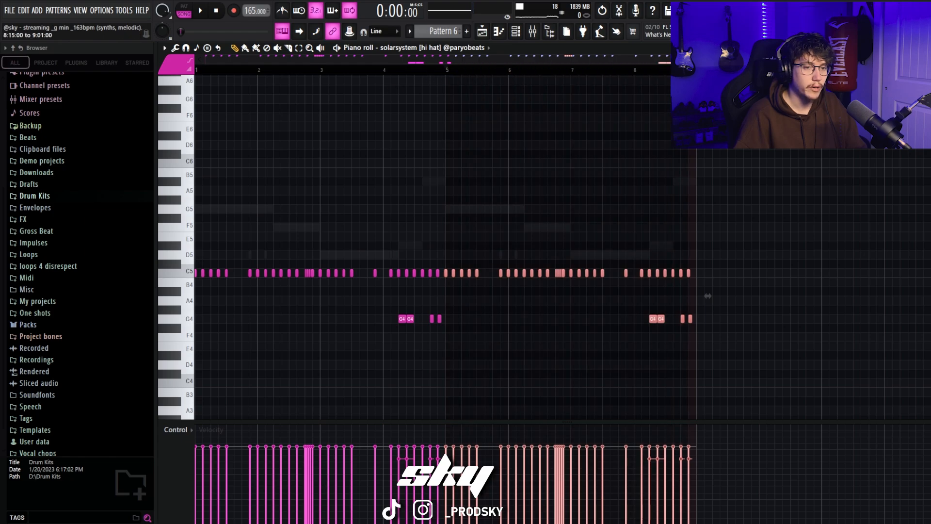
pyautogui.moveTo(919, 59); pyautogui.dragTo(718, 59)
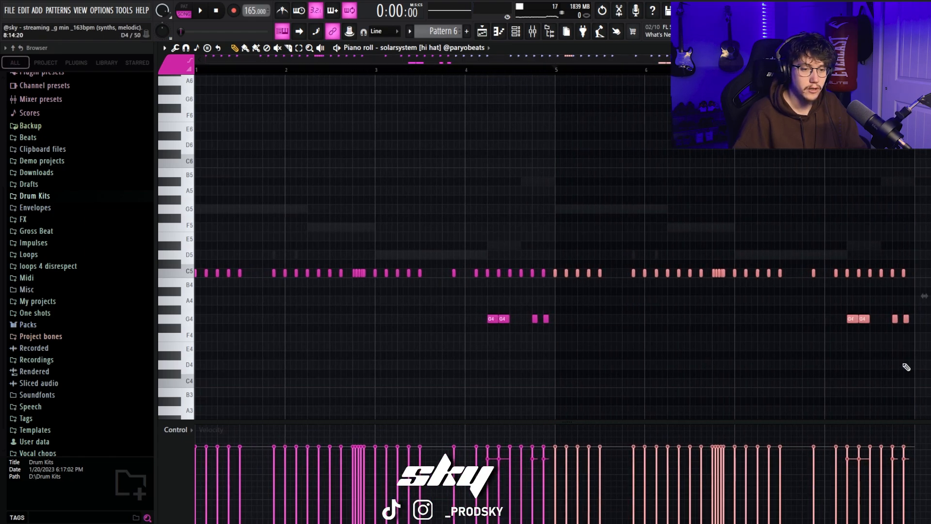
# Step: Randomize the velocity level of all hi-hat notes by -12%, leaving pattern randomization off
pyautogui.moveTo(909, 367); pyautogui.dragTo(49, 196)
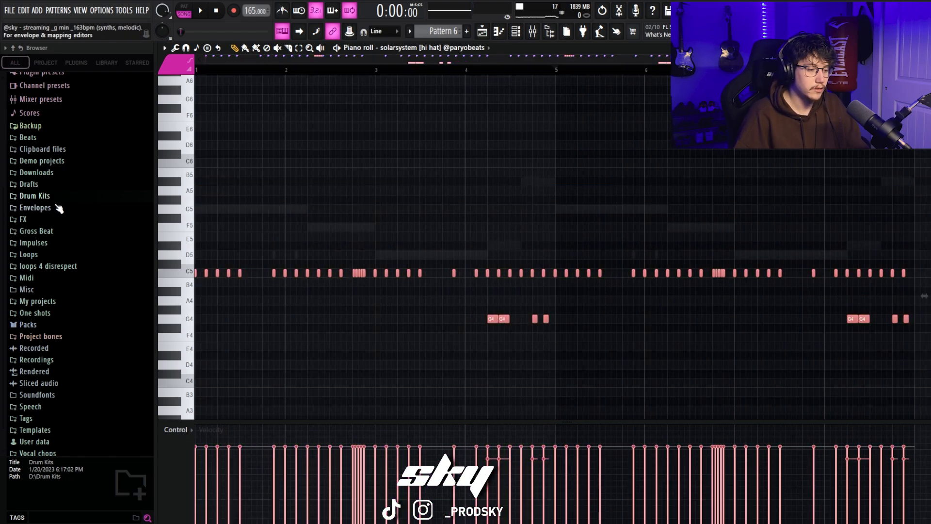
pyautogui.hotkey('alt', 'r')
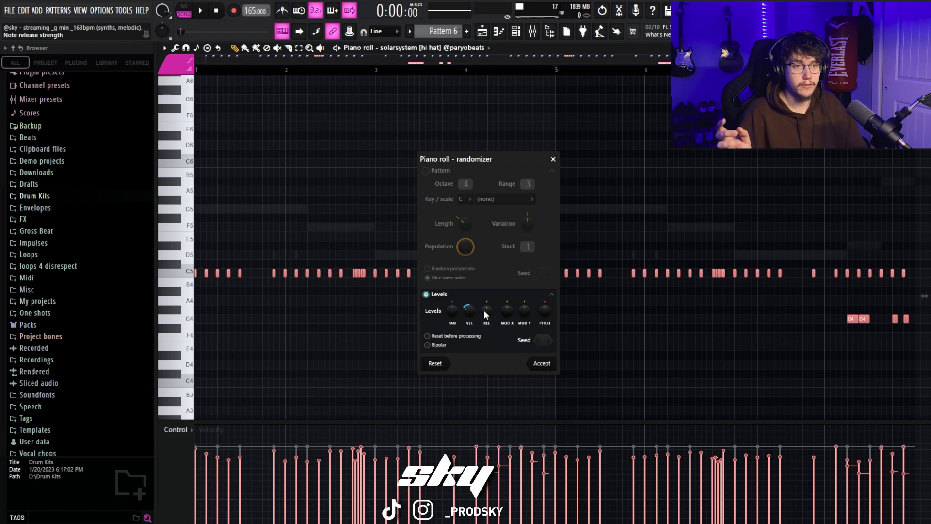
pyautogui.moveTo(470, 316); pyautogui.dragTo(471, 324)
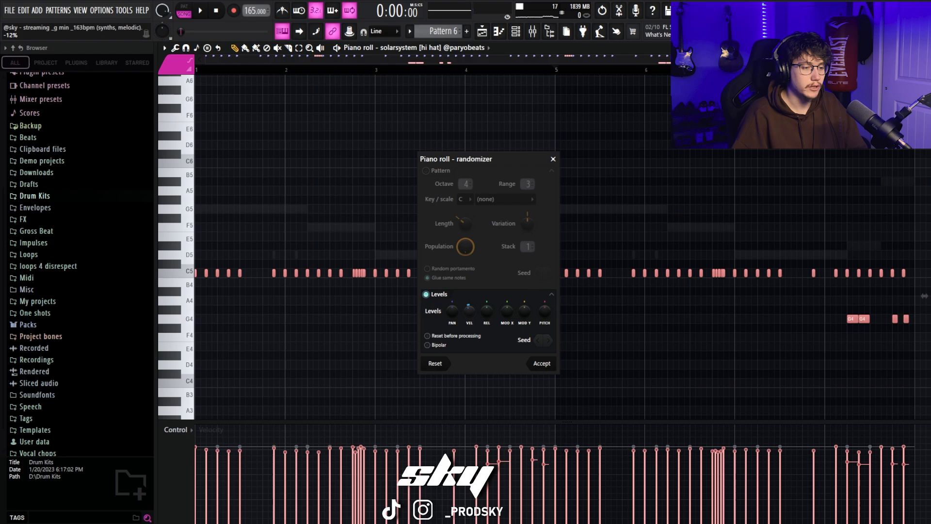
pyautogui.click(541, 363)
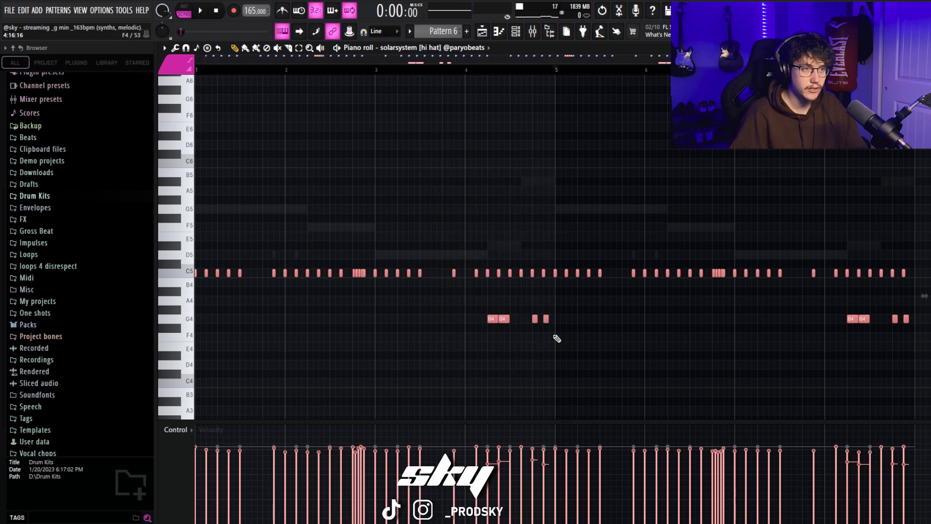
# Step: In the leap 808's notes, slice the first G5 at step 3 and the F5 at step 11 of bar 2, removing the stray D6
pyautogui.click(434, 47)
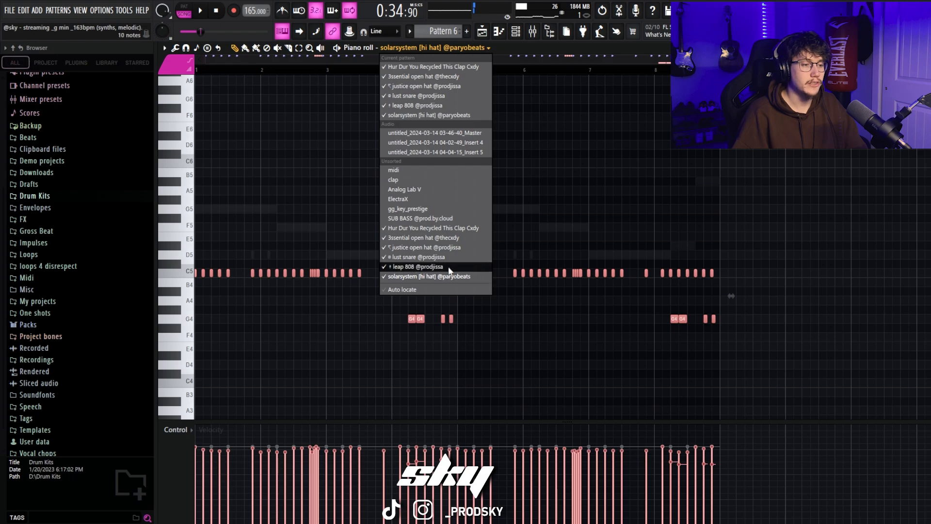
pyautogui.click(448, 267)
pyautogui.scroll(3, 586, 210)
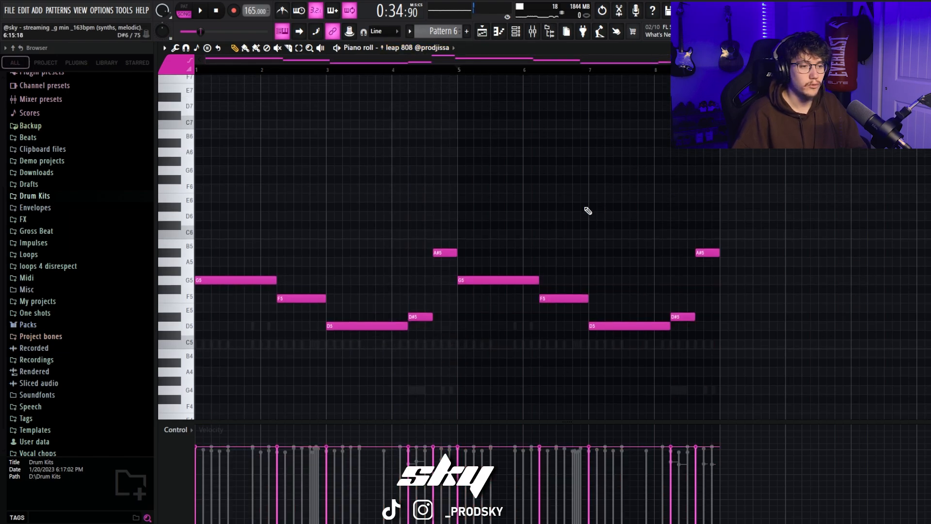
pyautogui.scroll(-2, 586, 210)
pyautogui.scroll(1, 528, 187)
pyautogui.scroll(-2, 528, 187)
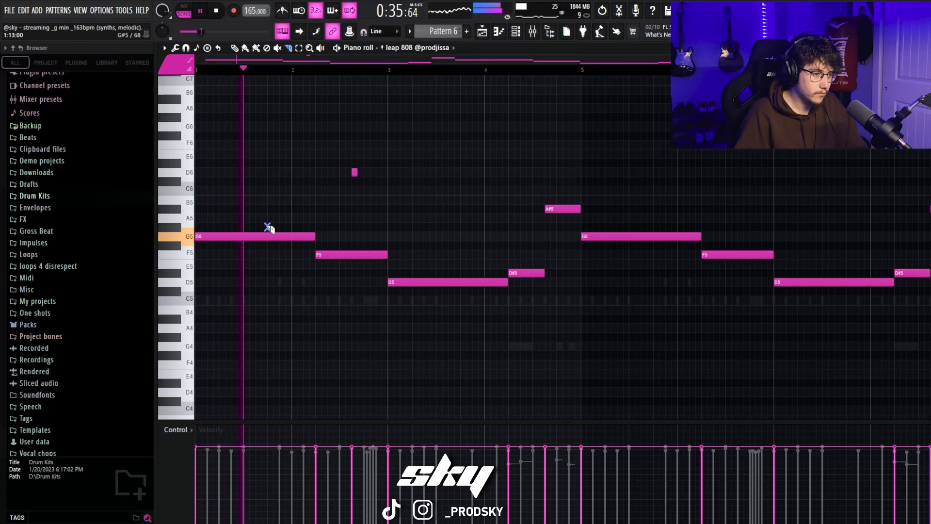
pyautogui.hotkey('ctrl', 'z')
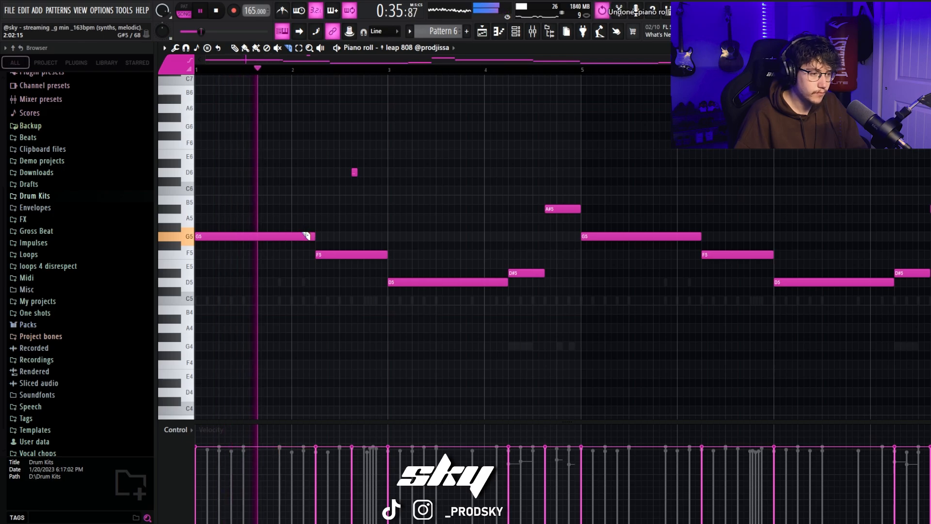
pyautogui.moveTo(305, 229)
pyautogui.mouseDown()
pyautogui.moveTo(304, 244)
pyautogui.moveTo(354, 262)
pyautogui.mouseUp()
pyautogui.click(236, 48)
pyautogui.rightClick(354, 172)
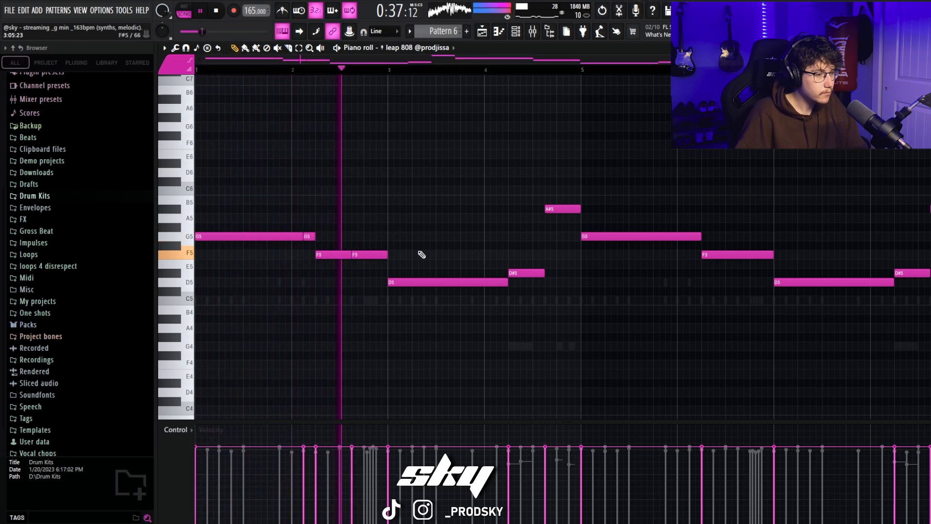
# Step: Slice the 808's first D5 note at steps 13 and 15 of bar 3
pyautogui.click(289, 48)
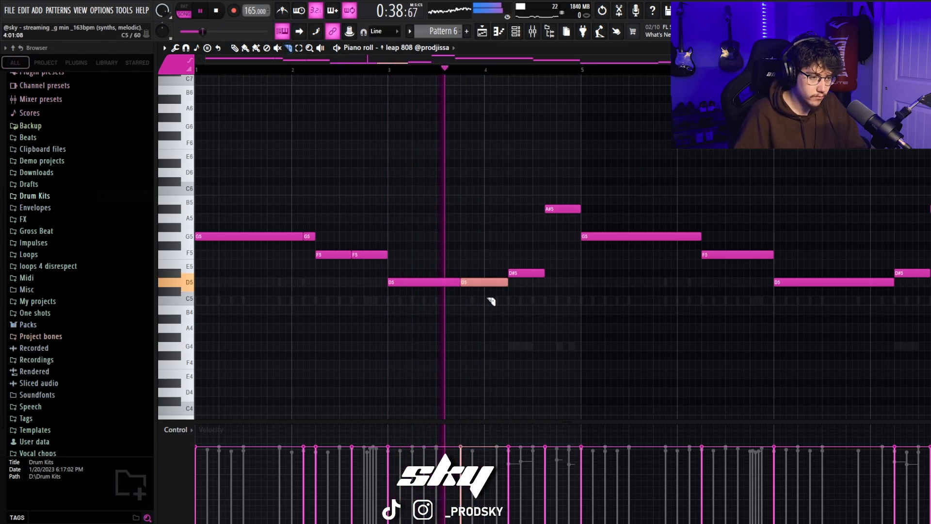
pyautogui.moveTo(472, 275); pyautogui.dragTo(472, 291)
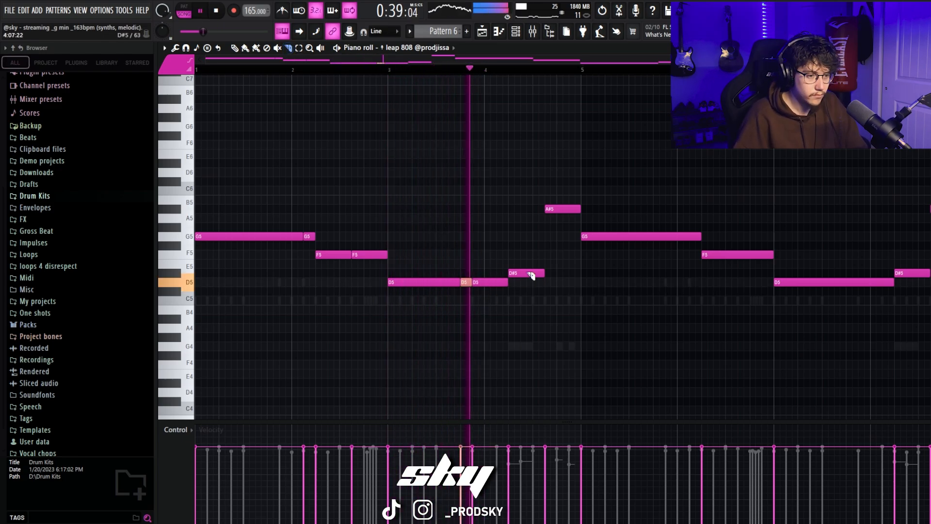
pyautogui.moveTo(527, 266); pyautogui.dragTo(527, 282)
pyautogui.press('/')
pyautogui.hotkey('ctrl', 'z')
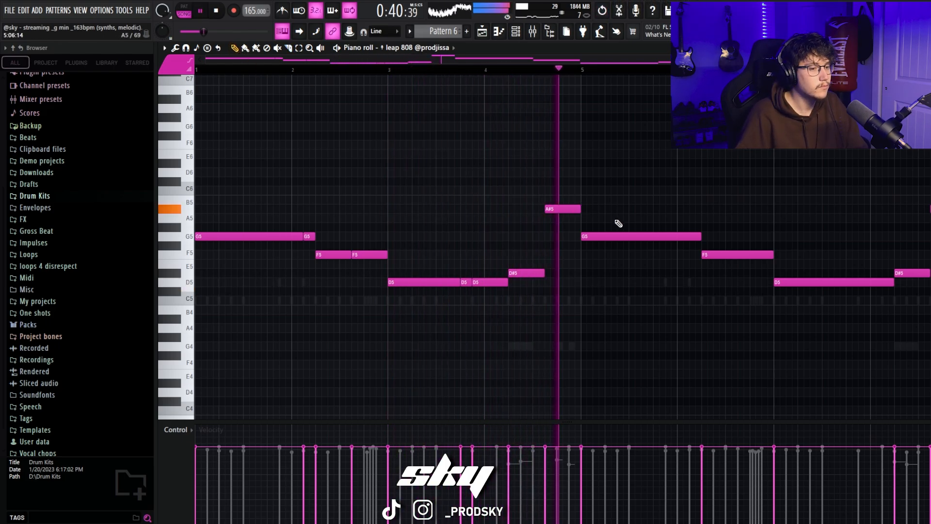
# Step: Stop playback and delete the unsliced G5, F5 and D5 808 notes that start in bars 5 to 7
pyautogui.press('space')
pyautogui.rightClick(651, 234)
pyautogui.rightClick(737, 255)
pyautogui.rightClick(819, 282)
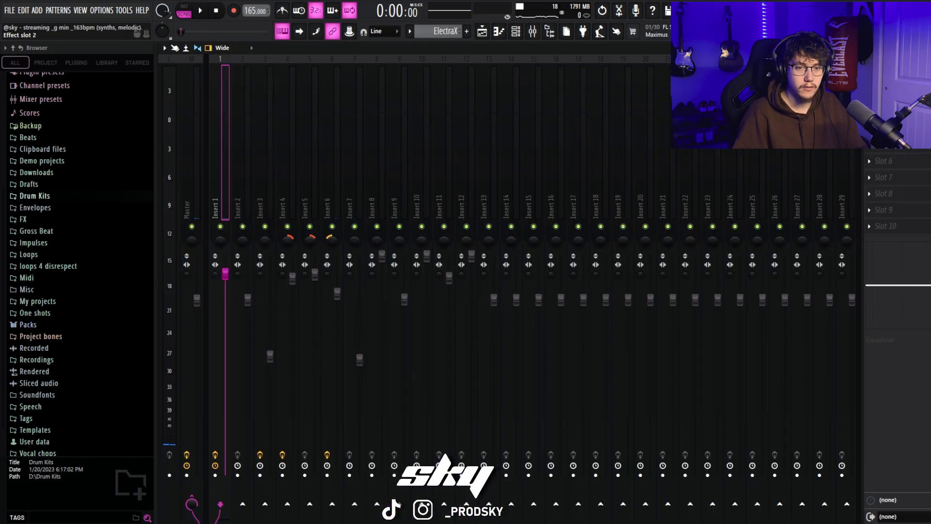
# Step: Inspect the Pro-Q 3 low cut in effect slot 2 of mixer Insert 1
pyautogui.click(895, 95)
pyautogui.click(895, 95)
pyautogui.click(895, 96)
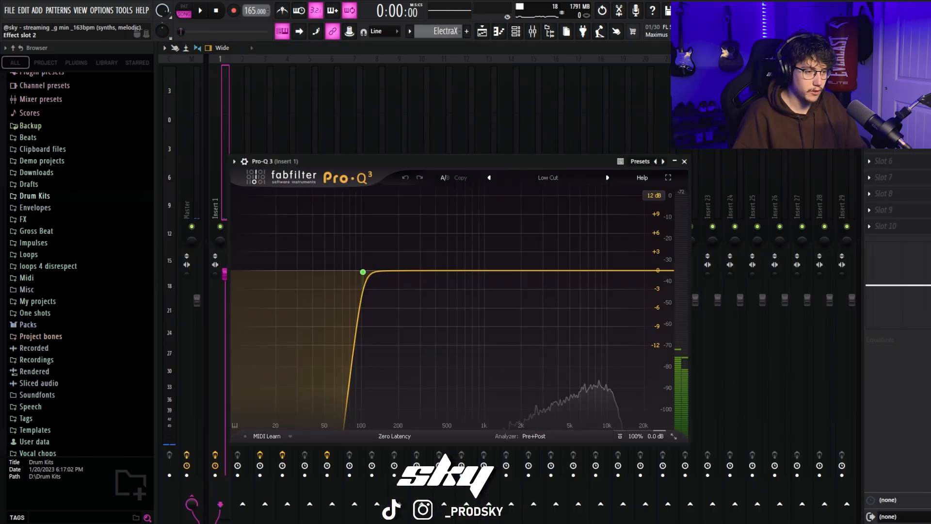
pyautogui.click(895, 96)
pyautogui.click(471, 218)
pyautogui.click(485, 209)
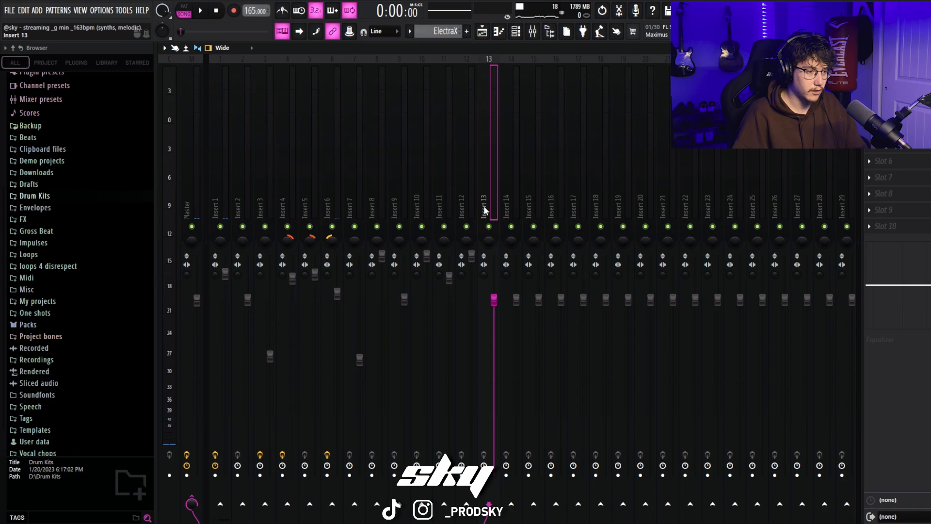
# Step: Play the song and lower the volume of mixer Insert 12 against the other tracks
pyautogui.click(223, 185)
pyautogui.press('space')
pyautogui.click(473, 158)
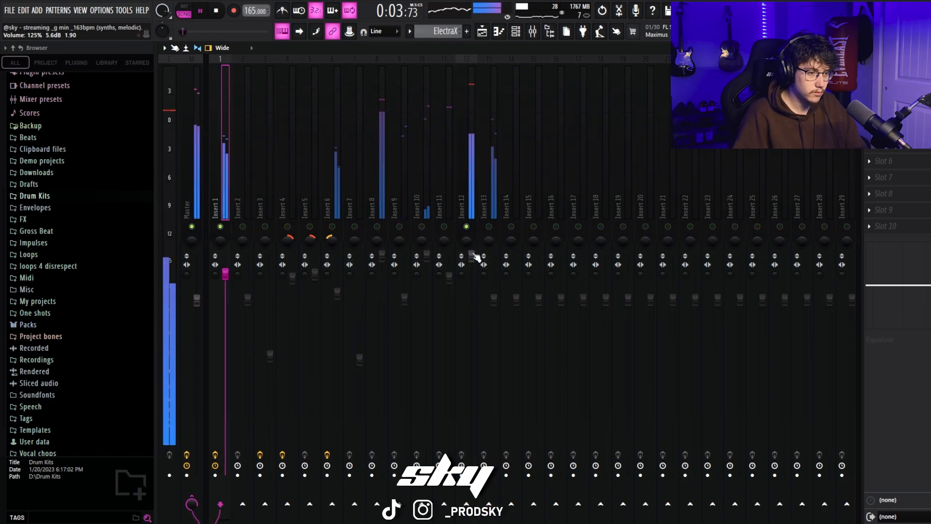
pyautogui.moveTo(472, 256); pyautogui.dragTo(472, 266)
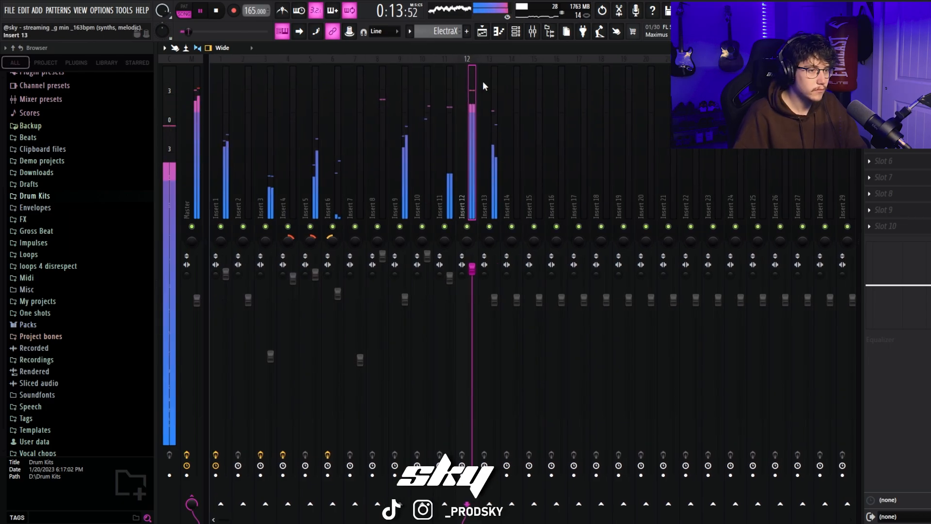
# Step: Stop playback and delete the Pattern 6 clips at bars 9, 17 and 25 of playlist track 7
pyautogui.press('F5')
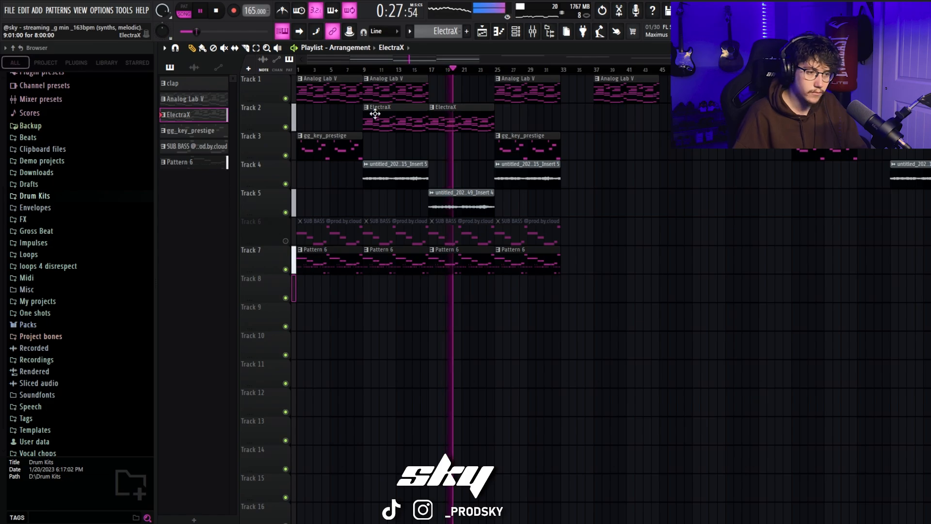
pyautogui.press('space')
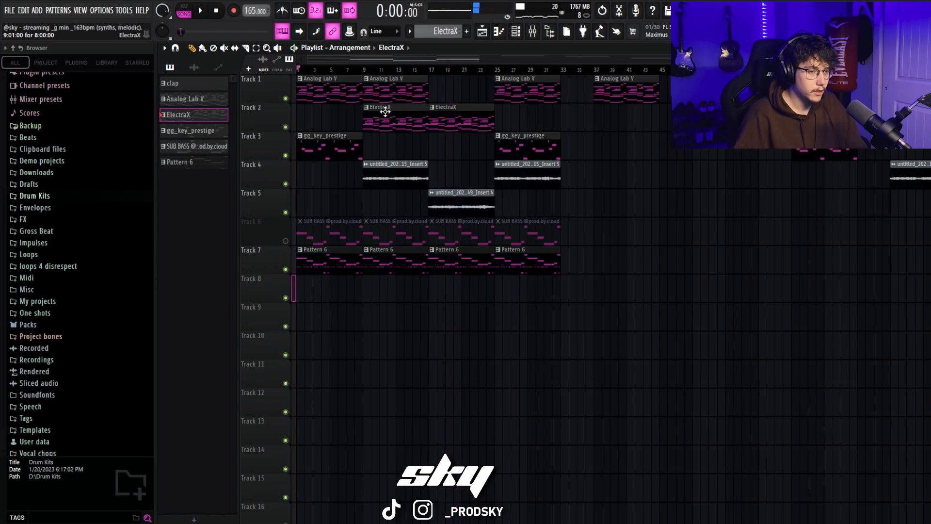
pyautogui.scroll(-3, 571, 355)
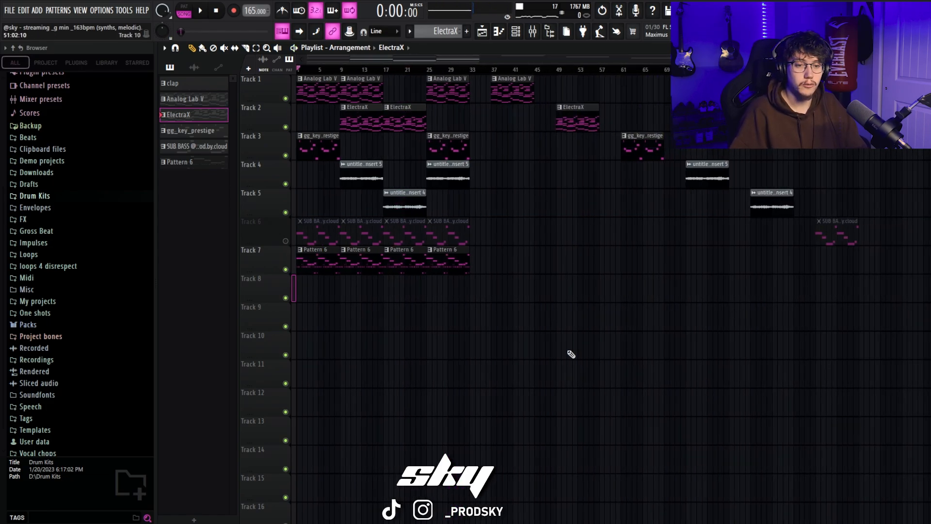
pyautogui.rightClick(447, 269)
pyautogui.rightClick(405, 270)
pyautogui.rightClick(374, 272)
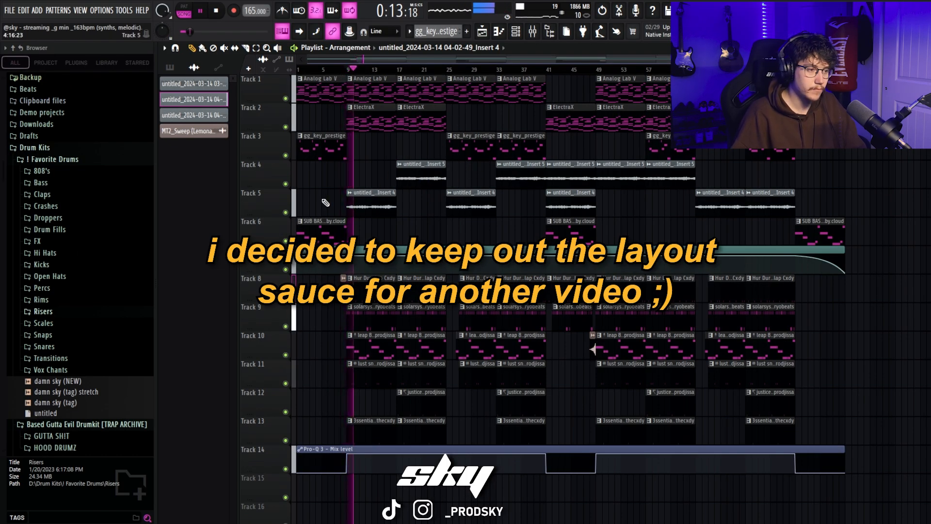
# Step: Delete the audio clips from bar 41 onwards on tracks 4 and 5, and the ElectraX clip at bar 41
pyautogui.rightClick(582, 176)
pyautogui.rightClick(582, 199)
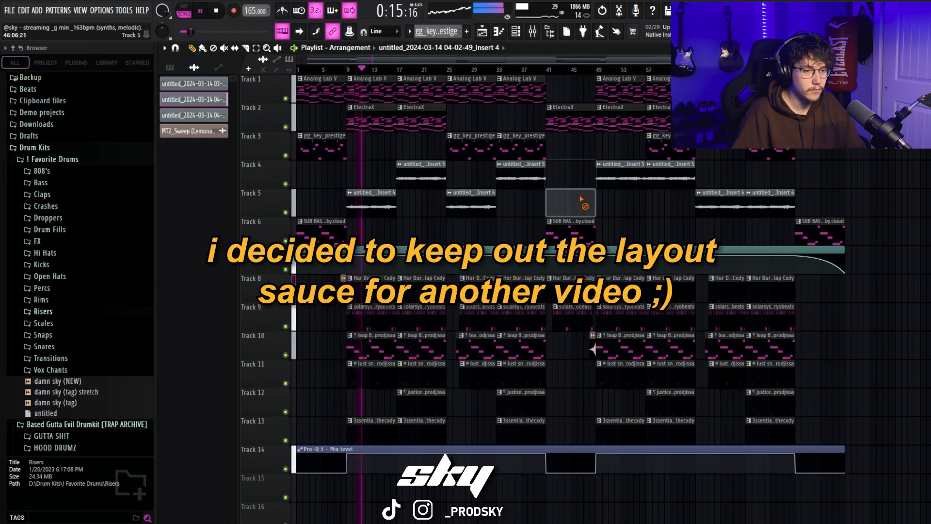
pyautogui.rightClick(621, 182)
pyautogui.rightClick(669, 183)
pyautogui.rightClick(753, 197)
pyautogui.rightClick(728, 200)
pyautogui.click(590, 182)
pyautogui.rightClick(594, 184)
pyautogui.rightClick(572, 119)
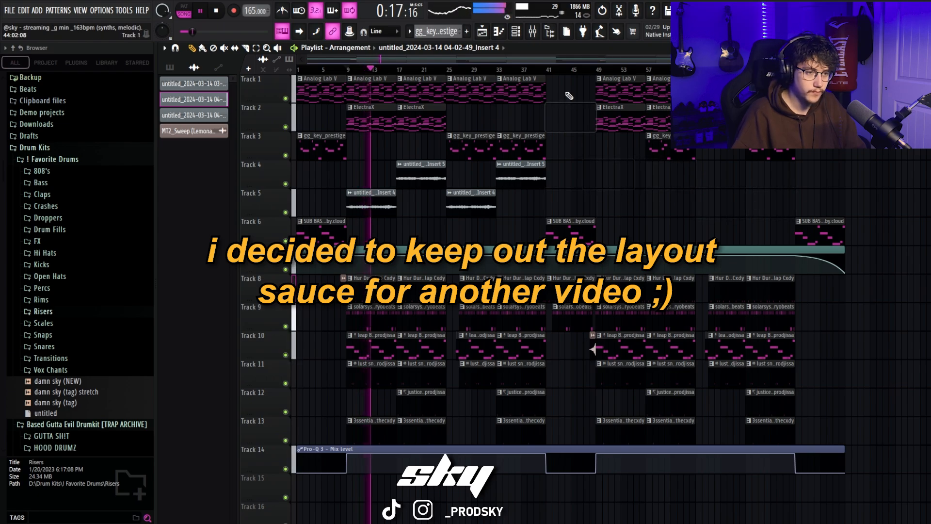
# Step: Place an ElectraX clip at bar 41 on track 2 and repeat track 4's Insert 5 audio clip at bars 41 and 49
pyautogui.moveTo(420, 119)
pyautogui.mouseDown()
pyautogui.moveTo(588, 115)
pyautogui.moveTo(569, 116)
pyautogui.moveTo(542, 156)
pyautogui.mouseUp()
pyautogui.moveTo(588, 191); pyautogui.dragTo(532, 183)
pyautogui.hotkey('ctrl', 'b')
pyautogui.hotkey('ctrl', 'b')
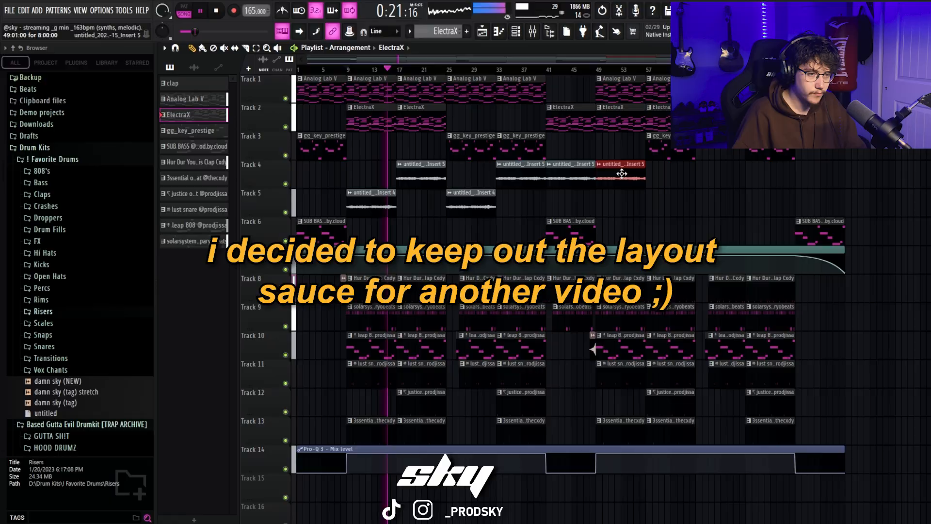